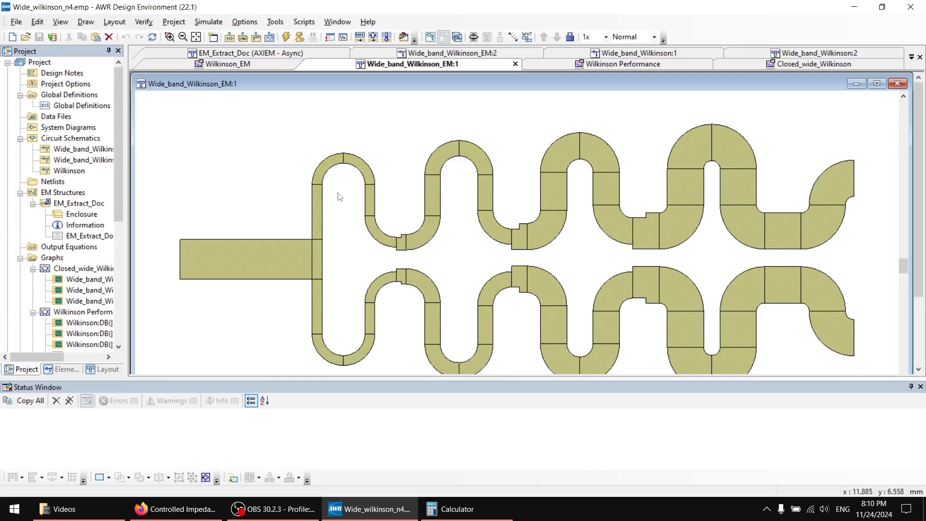
# Open the TXLine transmission line calculator, look over its microstrip parameters, and close it.
pyautogui.click(275, 22)
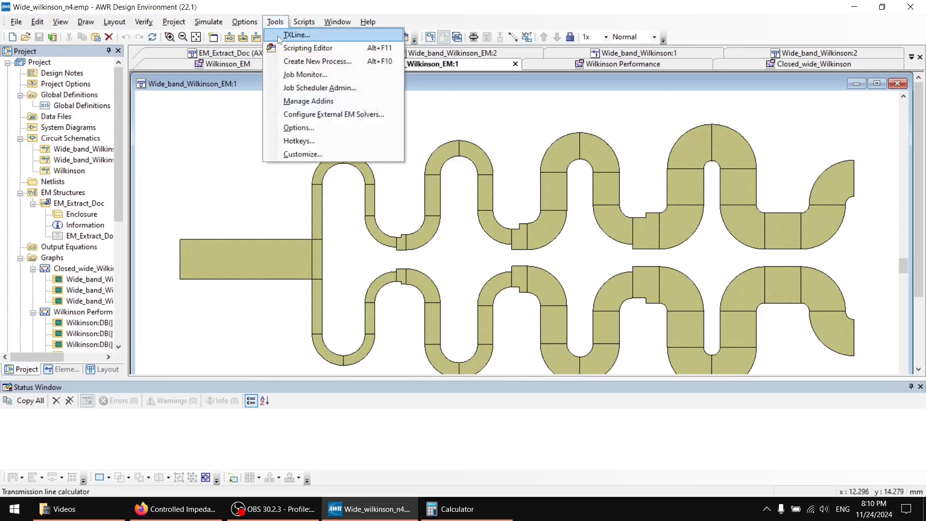
pyautogui.click(285, 34)
pyautogui.moveTo(460, 156); pyautogui.dragTo(458, 226)
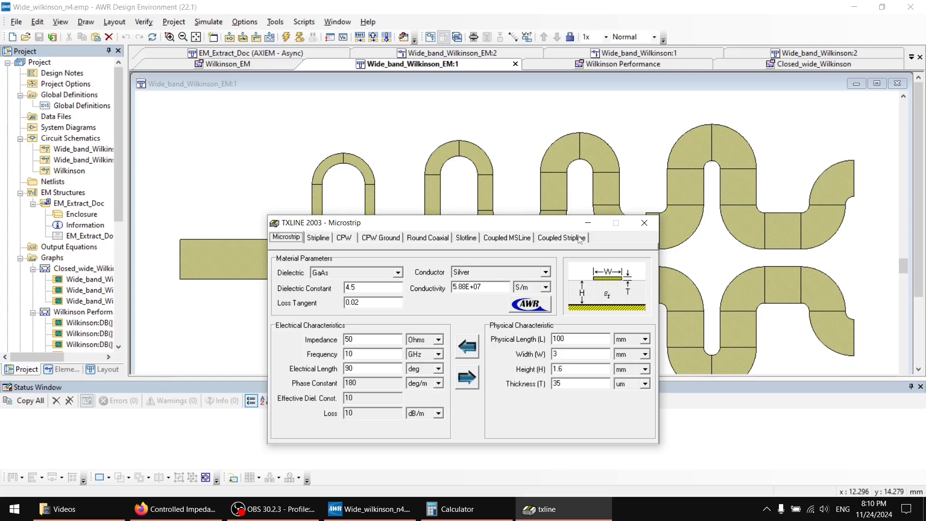
pyautogui.moveTo(524, 222); pyautogui.dragTo(515, 189)
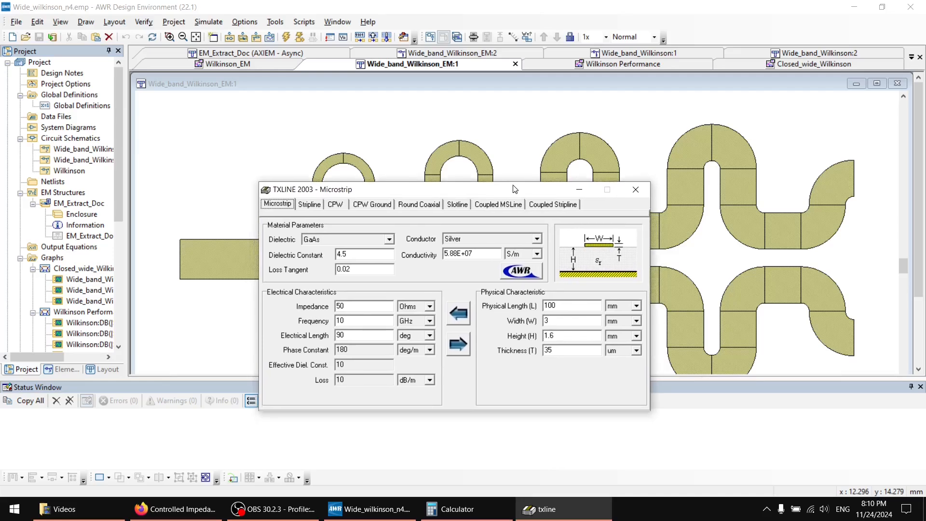
pyautogui.click(635, 190)
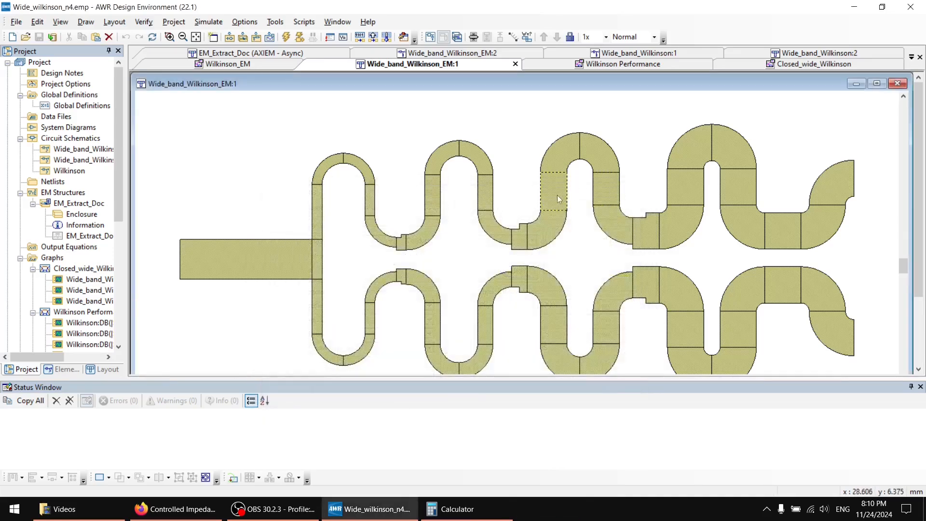
# Switch to Firefox and review the JLC04161H-7628 stackup in the JLCPCB impedance calculator.
pyautogui.click(176, 509)
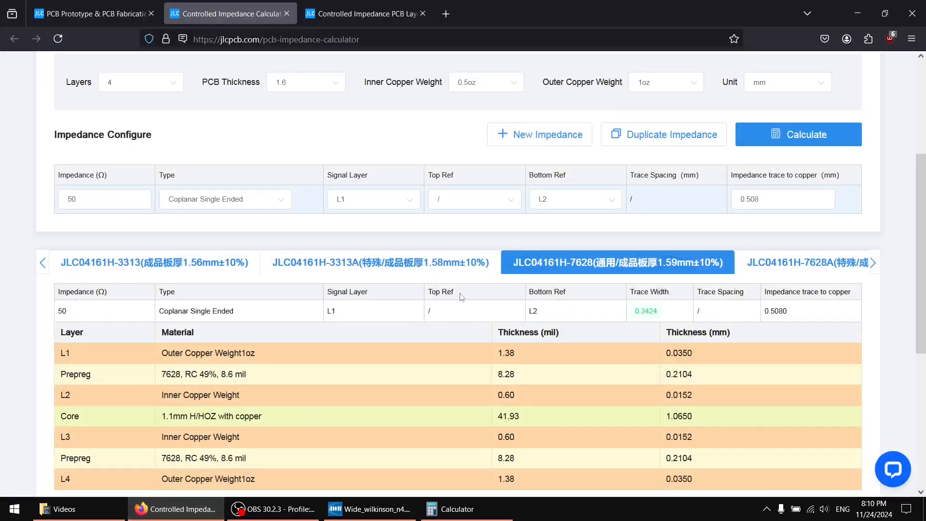
pyautogui.scroll(-4, 483, 314)
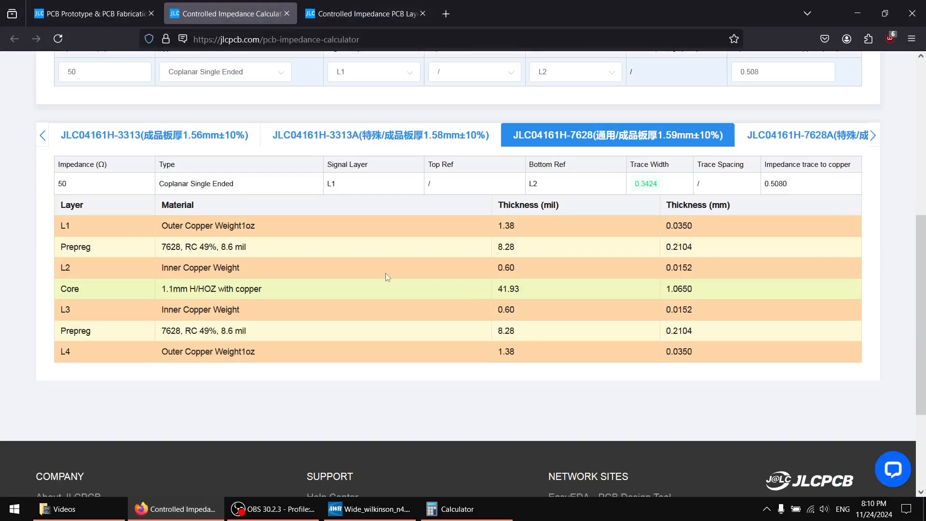
pyautogui.scroll(3, 387, 274)
pyautogui.scroll(-3, 377, 261)
# Bring up the JLCPCB controlled impedance page and examine the 7628 prepreg's thickness and the prepreg dielectric constant table.
pyautogui.click(343, 19)
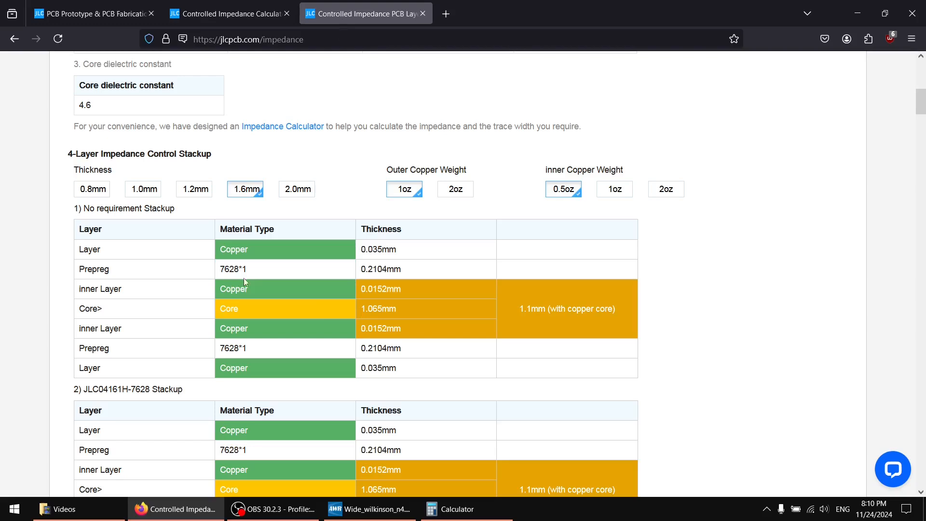
pyautogui.moveTo(218, 268); pyautogui.dragTo(331, 279)
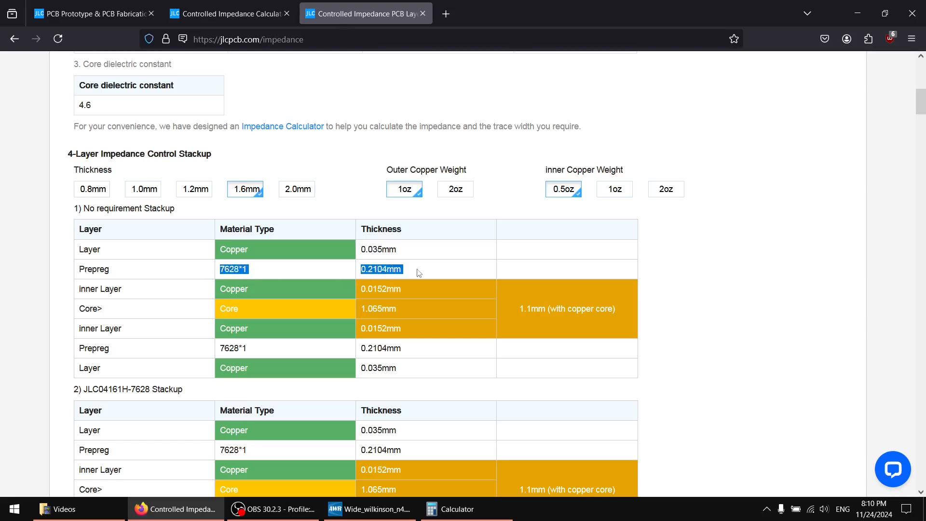
pyautogui.scroll(4, 423, 254)
pyautogui.scroll(-4, 424, 255)
pyautogui.scroll(9, 397, 270)
pyautogui.scroll(-2, 399, 290)
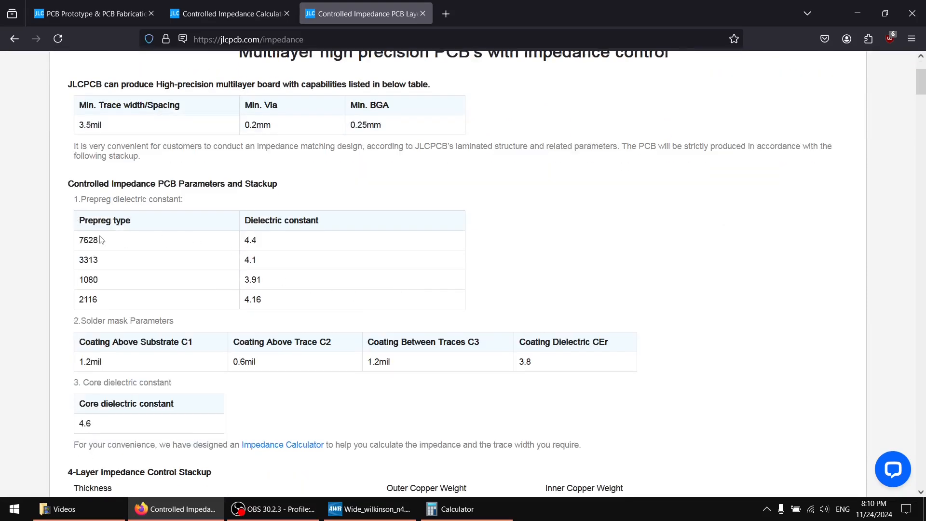
pyautogui.scroll(-5, 295, 240)
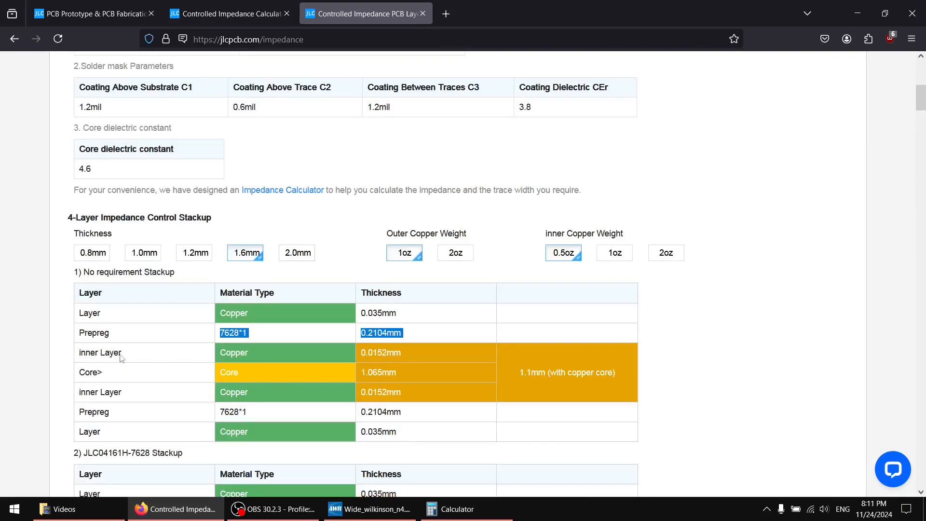
# Examine the inner copper, core, outer copper and prepreg thickness entries in the 1.6 mm No requirement Stackup table.
pyautogui.moveTo(121, 358); pyautogui.dragTo(550, 372)
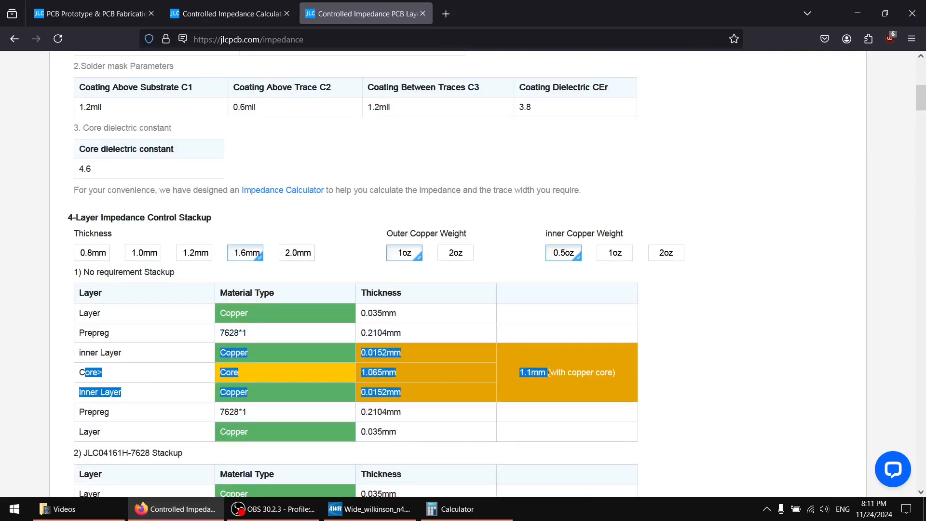
pyautogui.click(334, 375)
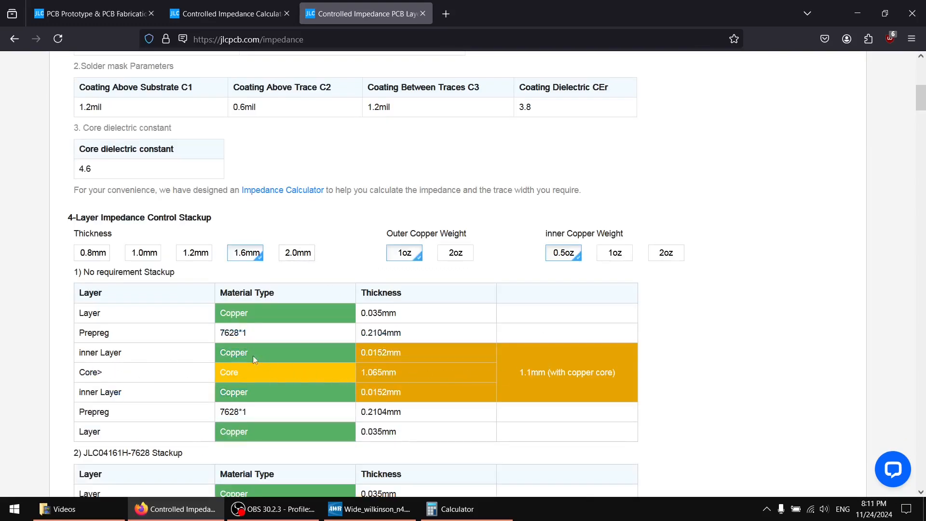
pyautogui.moveTo(381, 353); pyautogui.dragTo(83, 353)
pyautogui.click(90, 313)
pyautogui.moveTo(80, 314); pyautogui.dragTo(408, 354)
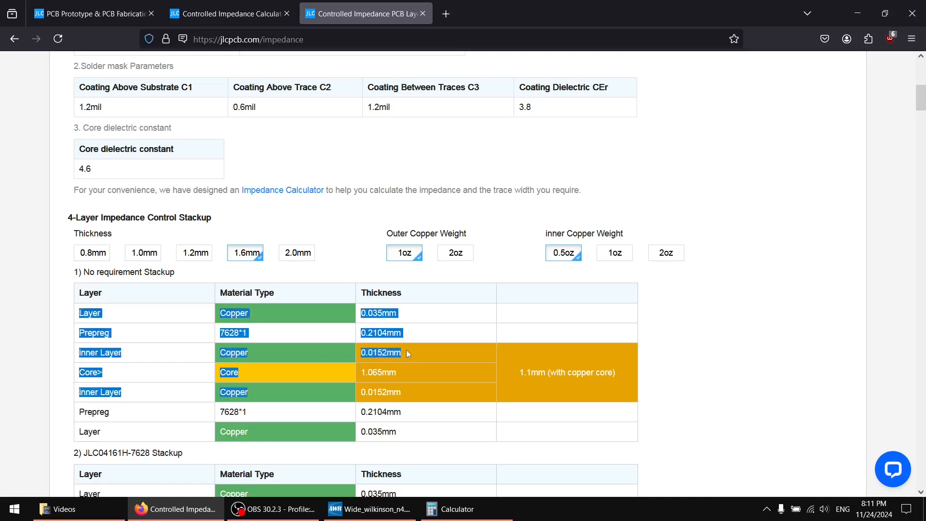
pyautogui.click(407, 349)
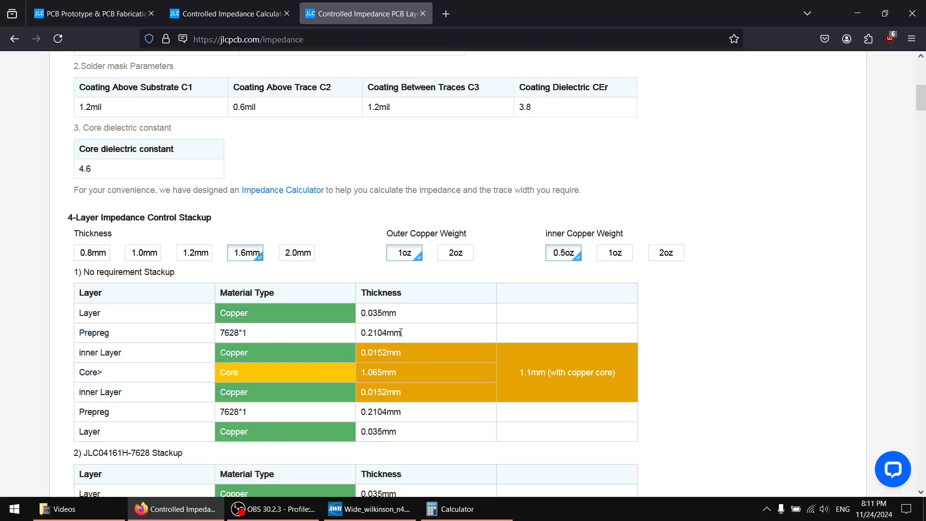
pyautogui.moveTo(401, 333); pyautogui.dragTo(359, 337)
# Go back to the impedance calculator and check the trace width for the 50-ohm Coplanar Single Ended line on L1.
pyautogui.click(242, 14)
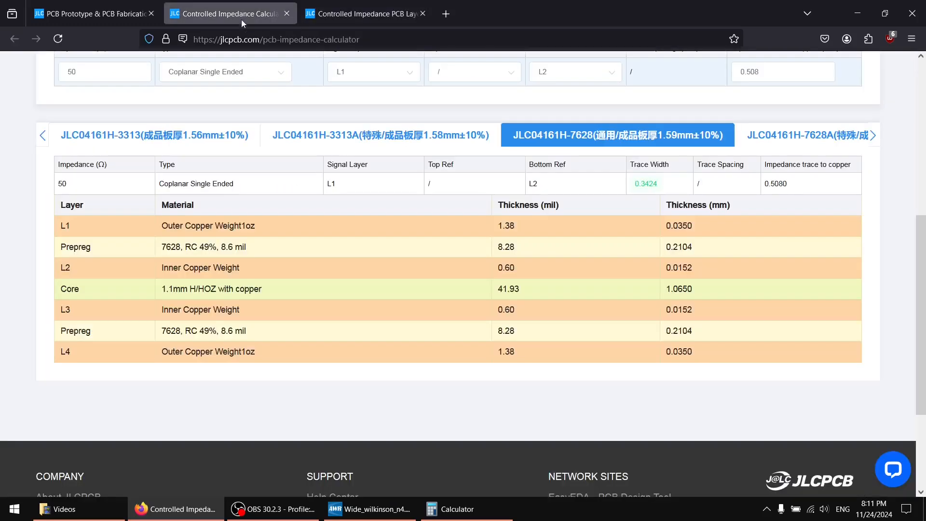
pyautogui.scroll(6, 414, 252)
pyautogui.scroll(-2, 413, 253)
pyautogui.scroll(-3, 413, 253)
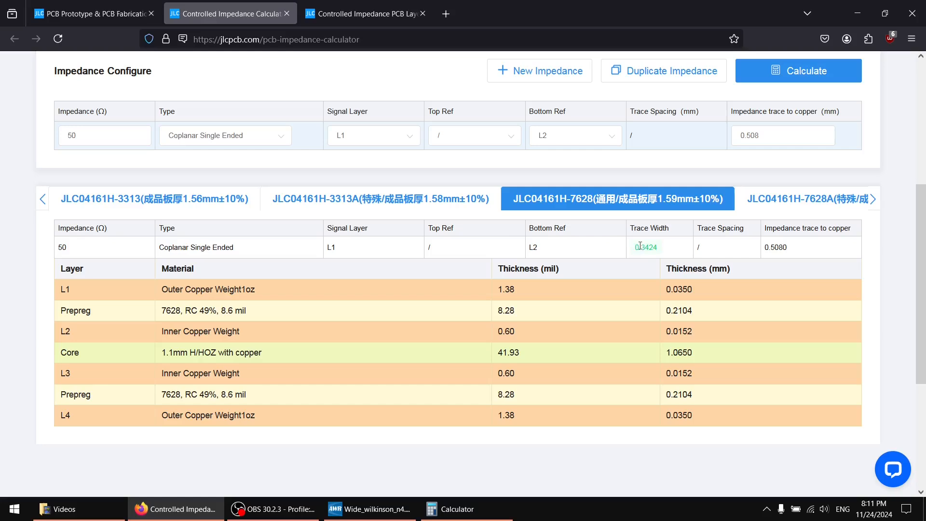
pyautogui.moveTo(633, 247); pyautogui.dragTo(660, 253)
pyautogui.scroll(4, 671, 251)
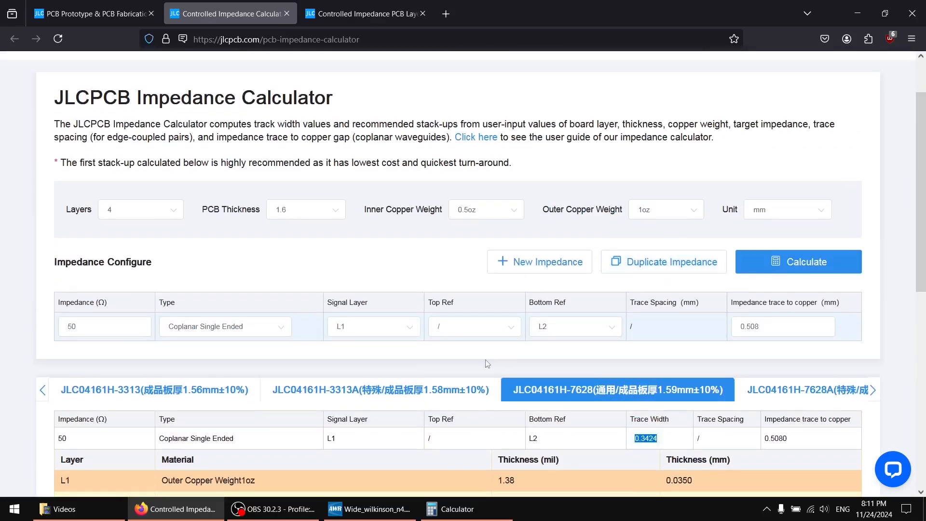
# Compare the divider layout in AWR with the calculator's stackup, examining the L2, core, L3 and L1 rows.
pyautogui.click(402, 515)
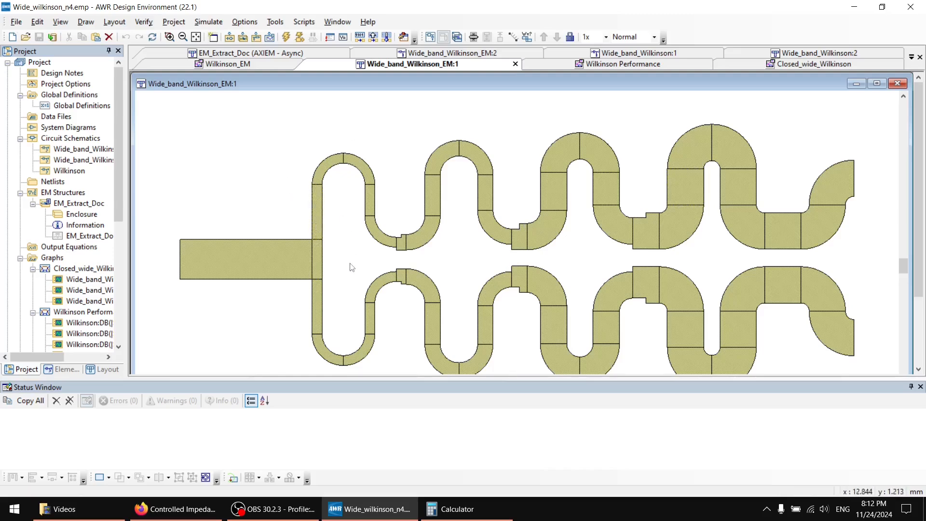
pyautogui.click(203, 510)
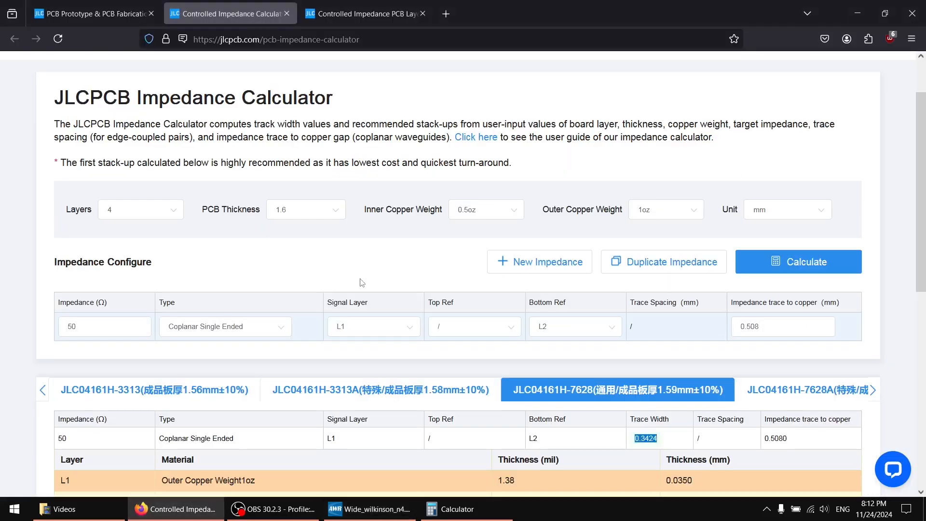
pyautogui.scroll(-4, 363, 260)
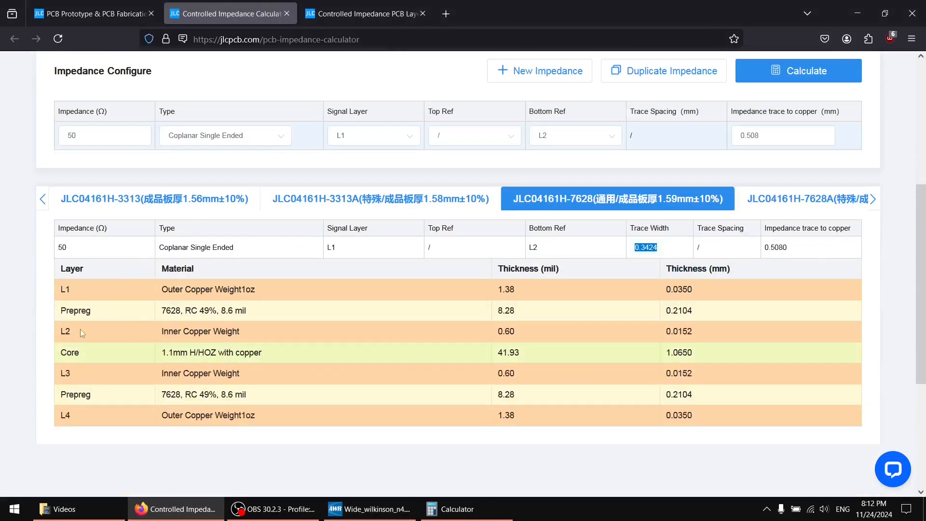
pyautogui.click(62, 332)
pyautogui.moveTo(84, 332); pyautogui.dragTo(232, 332)
pyautogui.click(167, 332)
pyautogui.moveTo(105, 363); pyautogui.dragTo(265, 383)
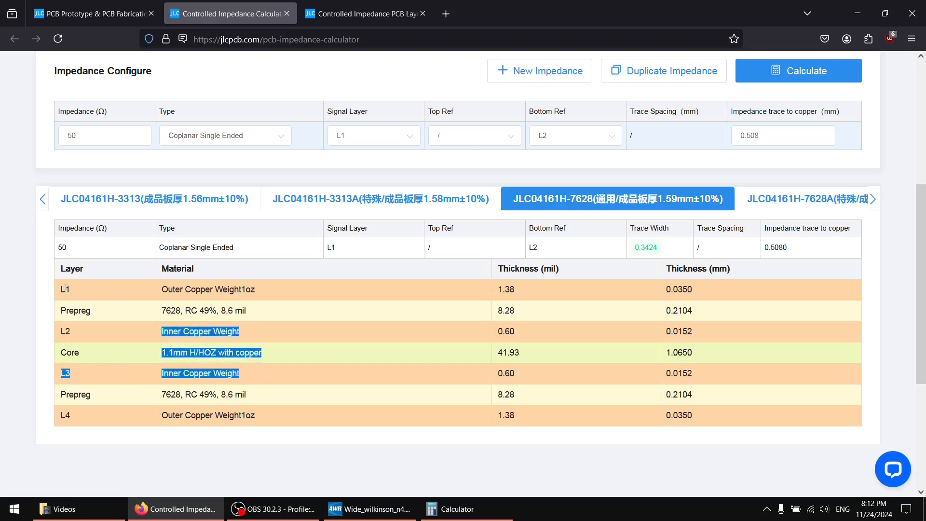
pyautogui.moveTo(66, 289); pyautogui.dragTo(716, 288)
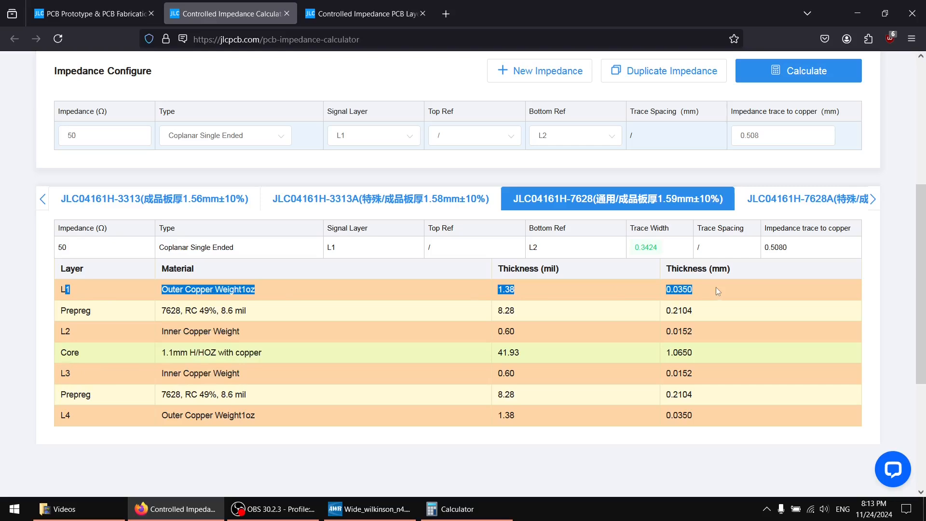
pyautogui.click(716, 287)
# Return to AWR Design Environment, start a new project, and create a circuit schematic named 4Layer_closed.
pyautogui.click(858, 13)
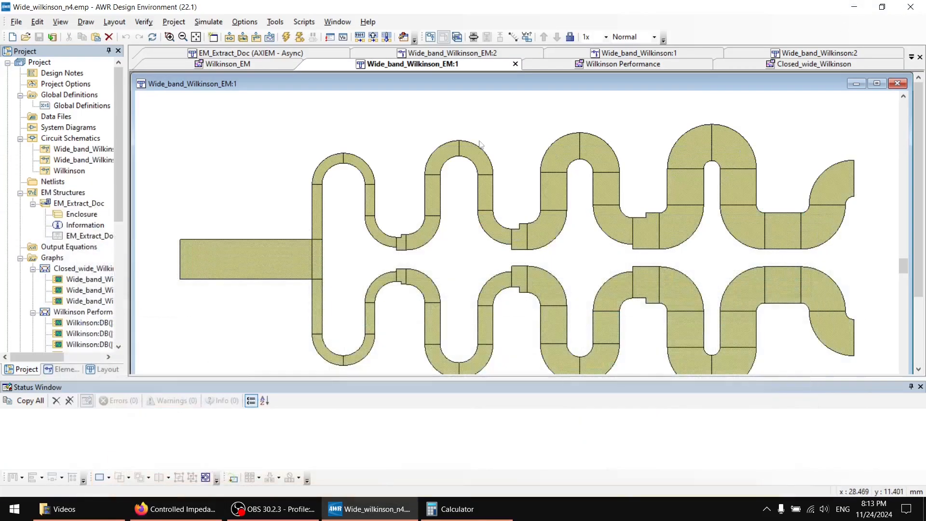
pyautogui.click(13, 37)
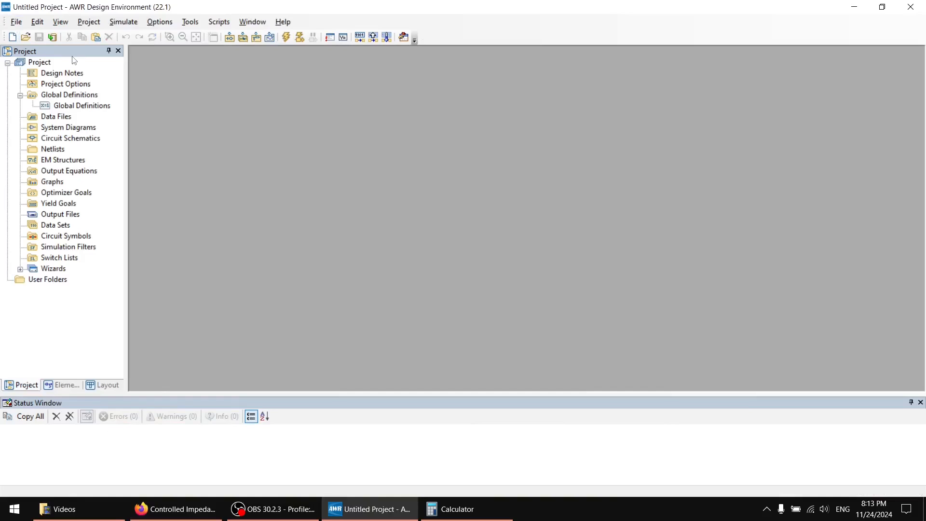
pyautogui.click(61, 129)
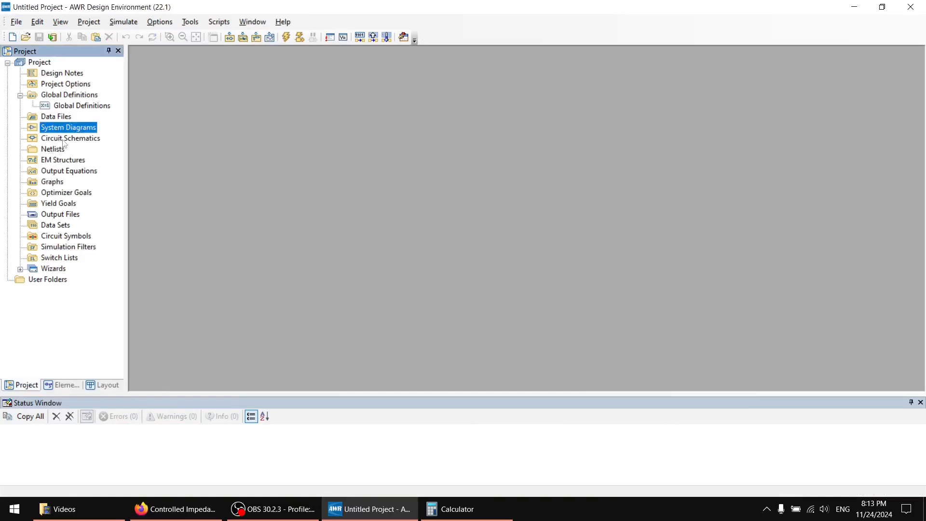
pyautogui.rightClick(62, 140)
pyautogui.click(96, 163)
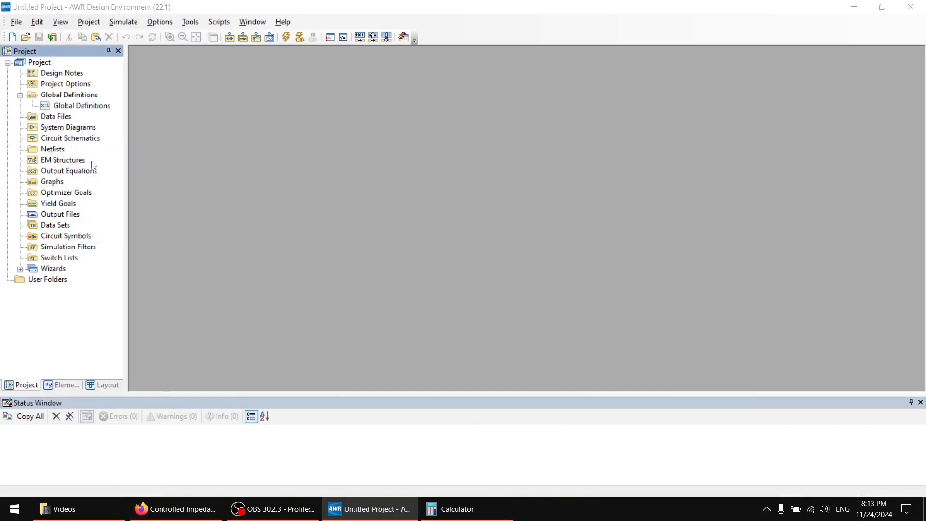
pyautogui.write('EML')
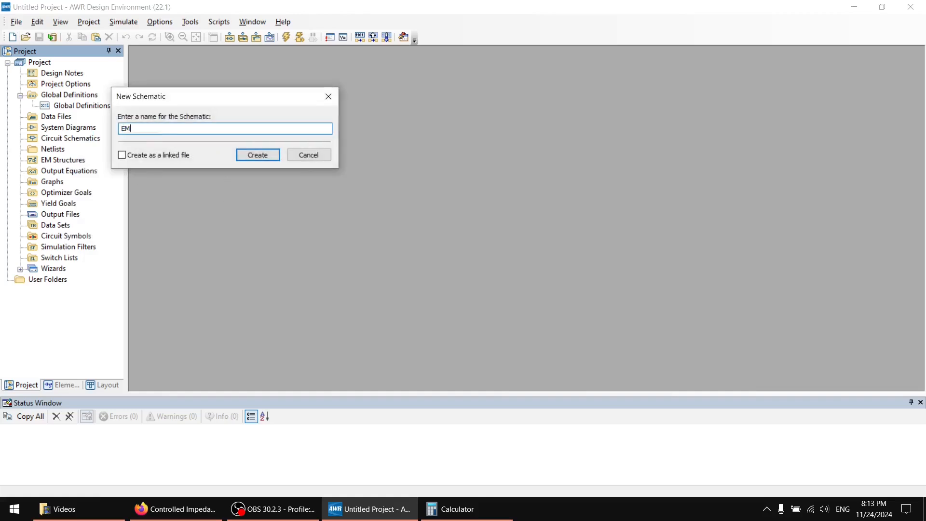
pyautogui.press('BackSpace')
pyautogui.write('4Layer_closed')
pyautogui.press('Return')
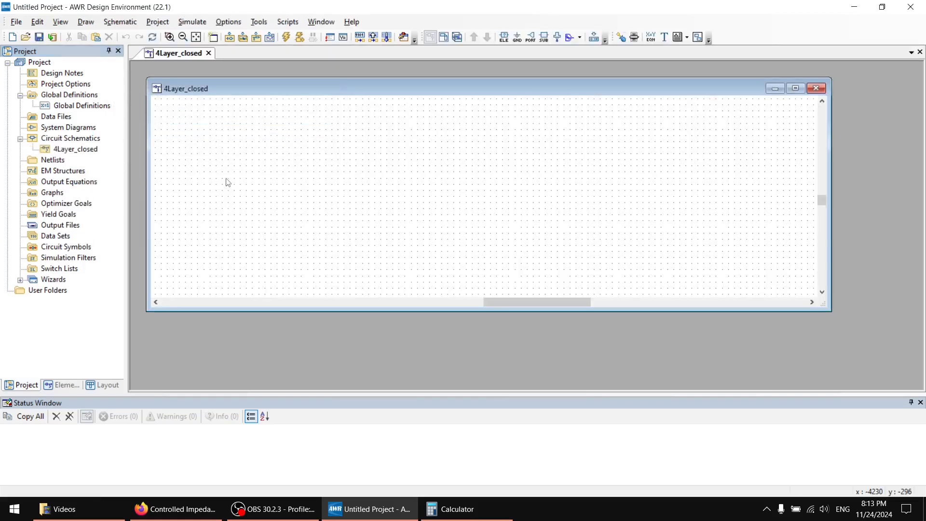
# Enlarge the schematic window to fill the workspace and place an MSUB2 two-layer microstrip substrate definition in the schematic.
pyautogui.moveTo(147, 81); pyautogui.dragTo(131, 64)
pyautogui.moveTo(832, 310); pyautogui.dragTo(921, 388)
pyautogui.click(504, 37)
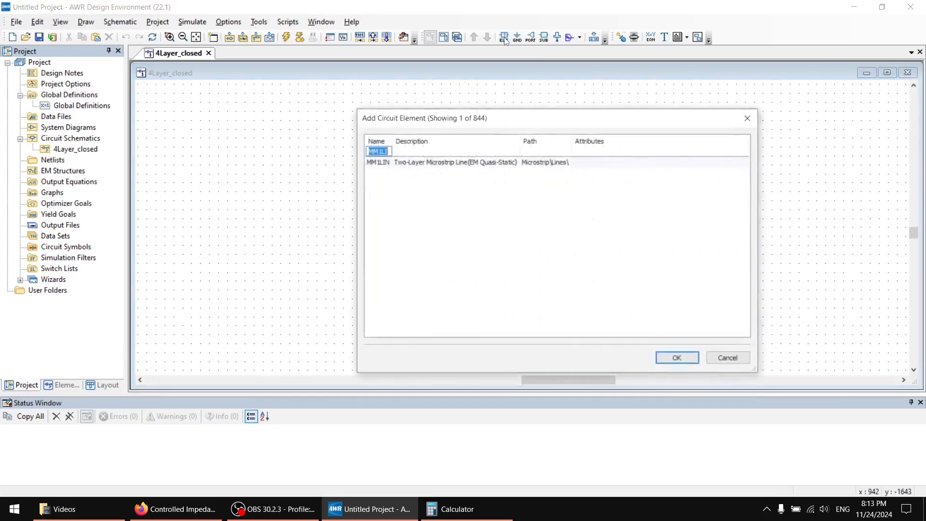
pyautogui.write('M')
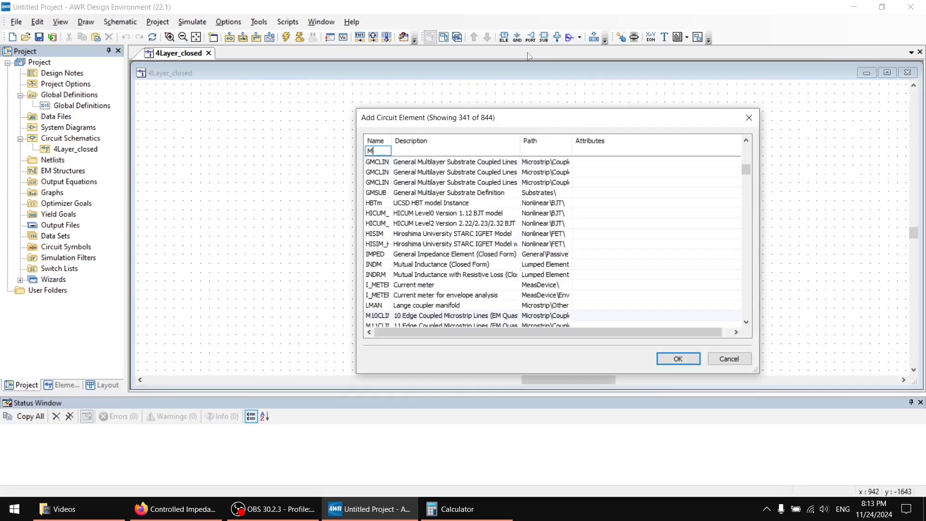
pyautogui.write('SUB')
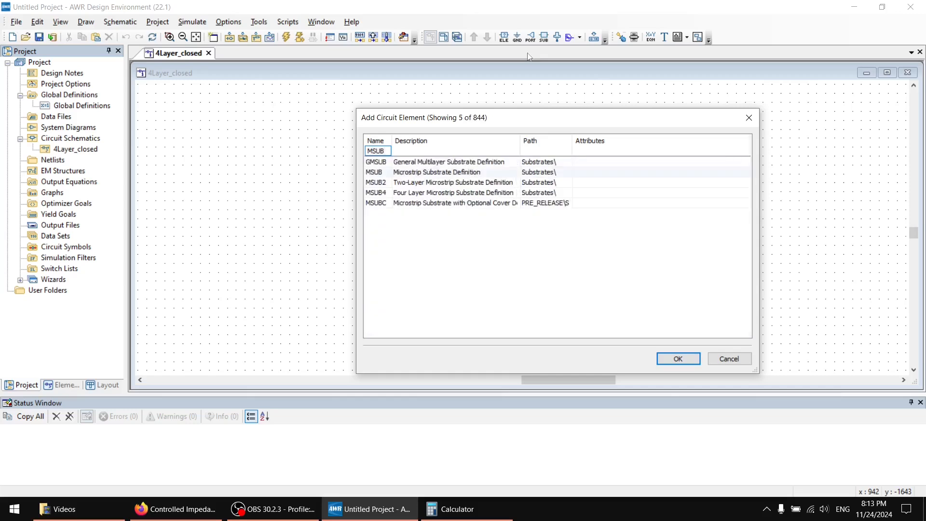
pyautogui.write('2')
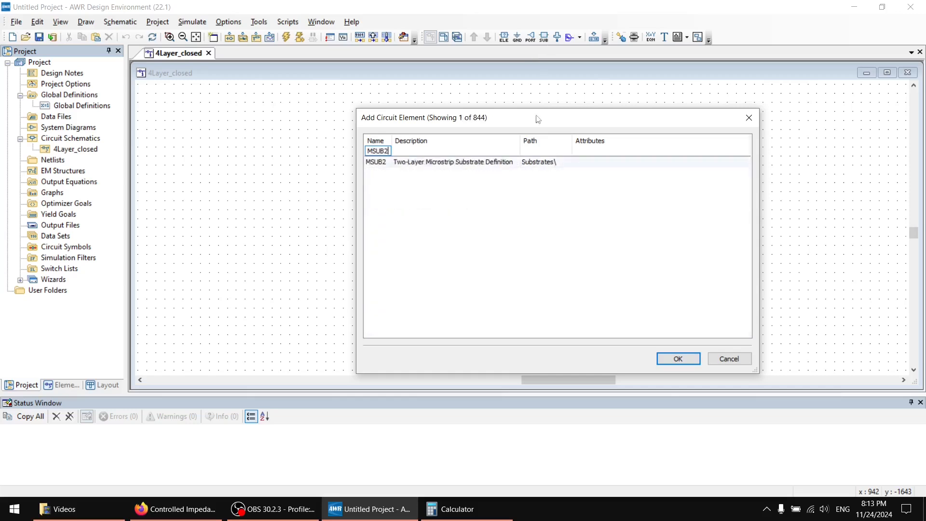
pyautogui.doubleClick(471, 163)
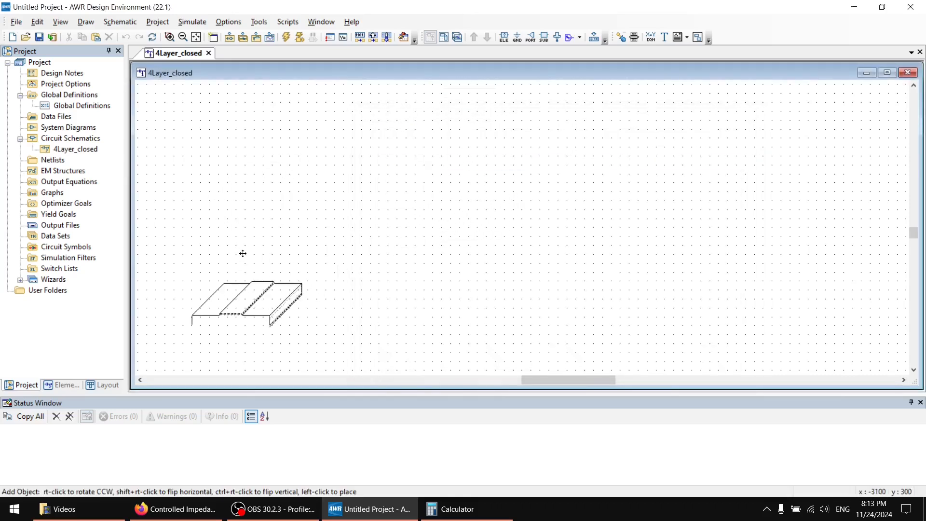
pyautogui.click(242, 254)
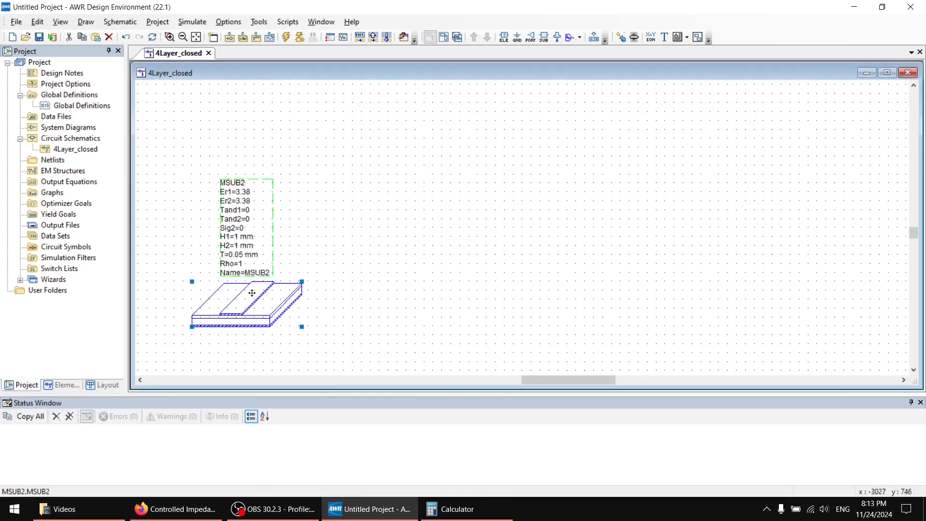
# Set the MSUB2 substrate's Er1 to 4.4, Er2 to 4.6, and both Tand1 and Tand2 to 0.02.
pyautogui.click(247, 193)
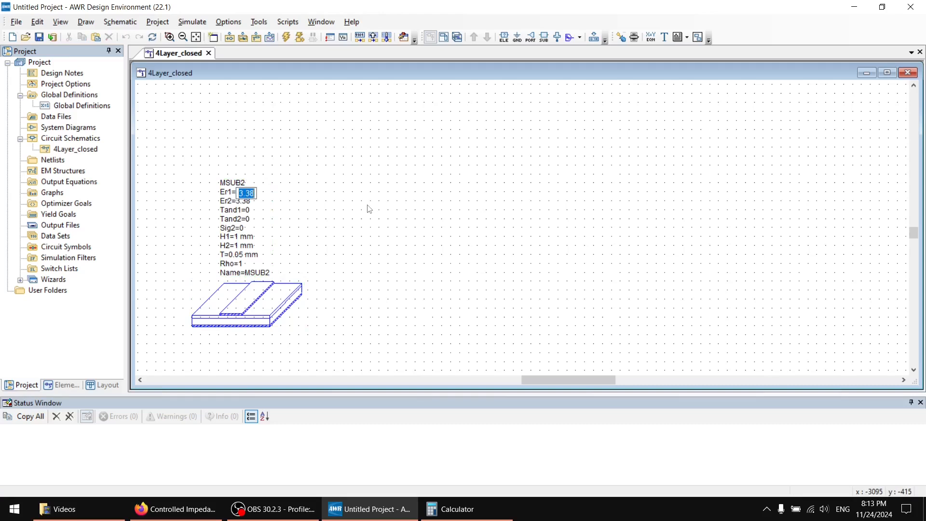
pyautogui.write('4.4')
pyautogui.press('Tab')
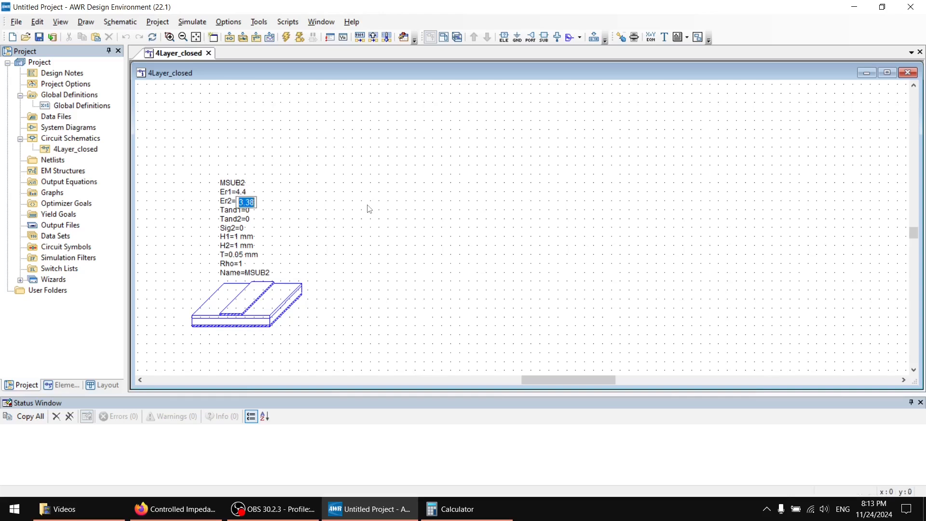
pyautogui.write('4.6')
pyautogui.press('Tab')
pyautogui.write('0.02')
pyautogui.press('Tab')
pyautogui.write('0.02')
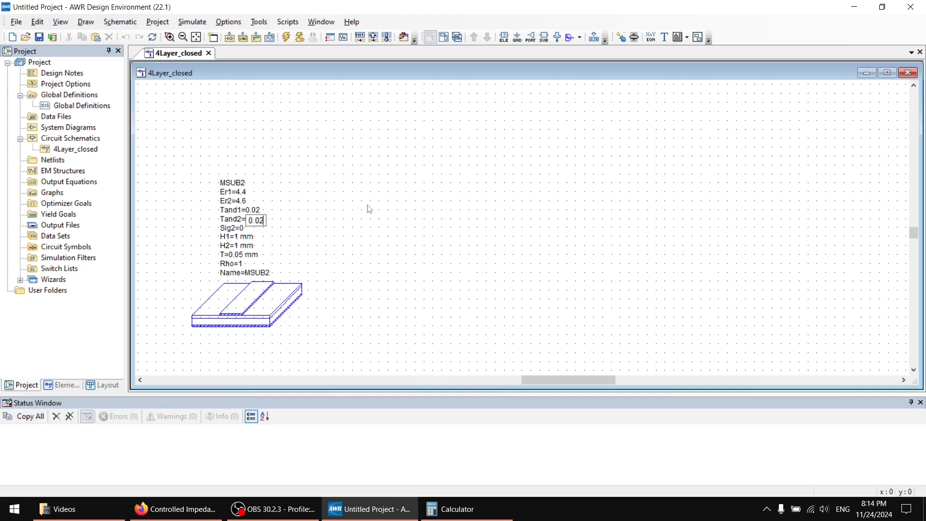
# Set the MSUB2 substrate's H1 to 0.2104 mm, H2 to 1.065 mm and conductor thickness T to 0.035 mm.
pyautogui.press('Tab')
pyautogui.press('Tab')
pyautogui.write('0.2104')
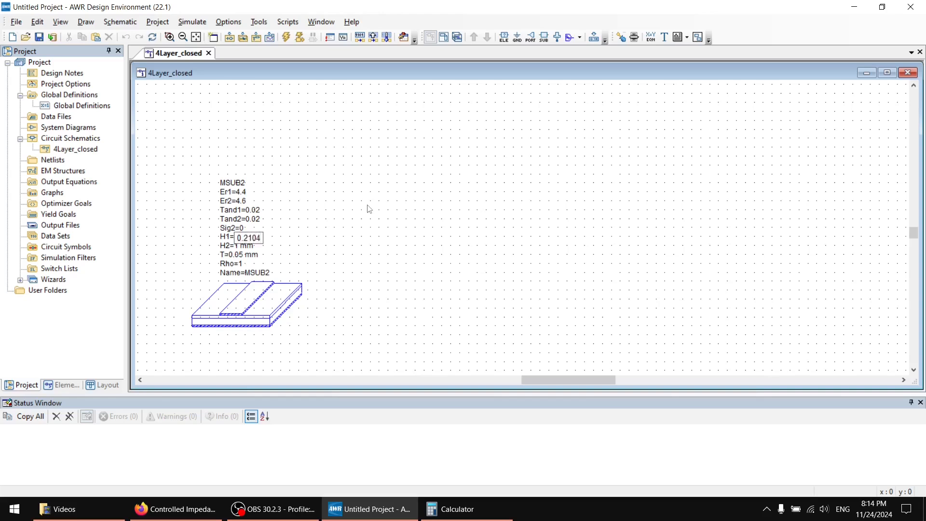
pyautogui.press('Tab')
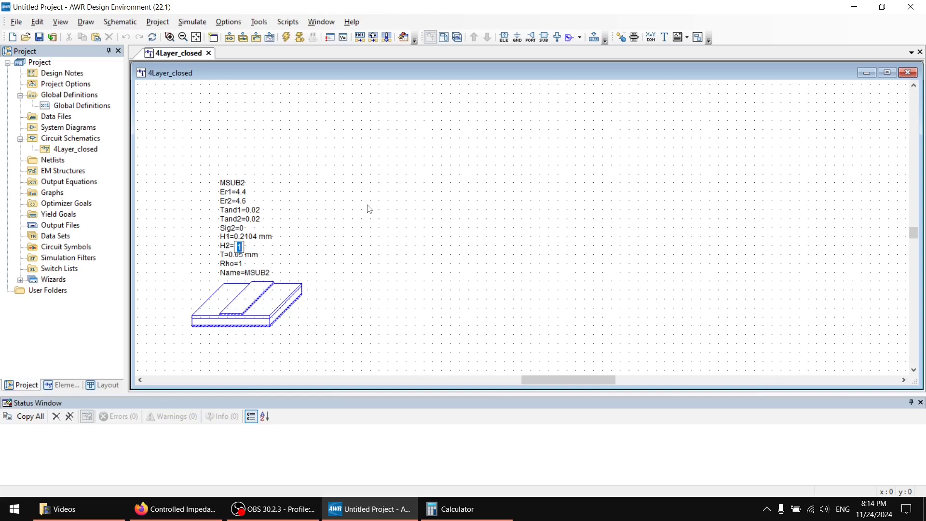
pyautogui.write('1.065')
pyautogui.press('Tab')
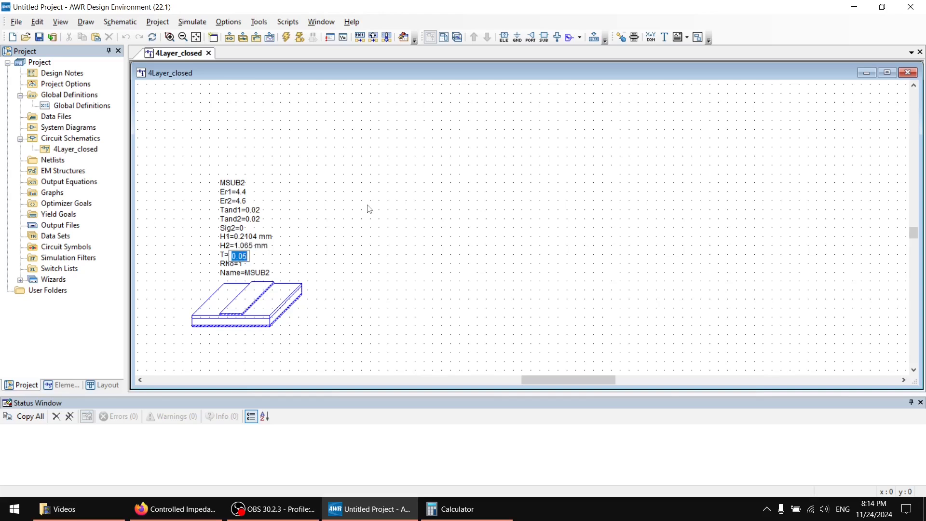
pyautogui.write('0.035')
pyautogui.press('Return')
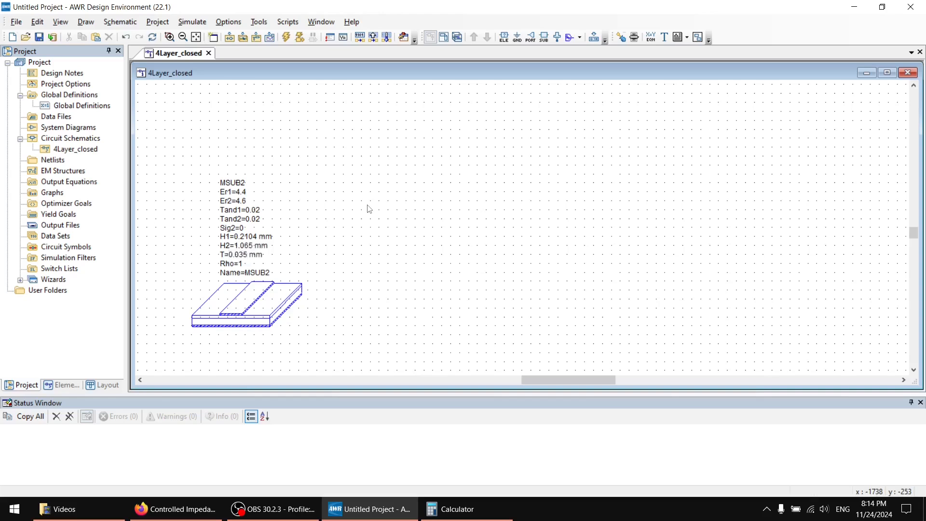
# Set the MSUB2 substrate's Rho to 0.6972 and shift the element slightly within the schematic.
pyautogui.click(243, 265)
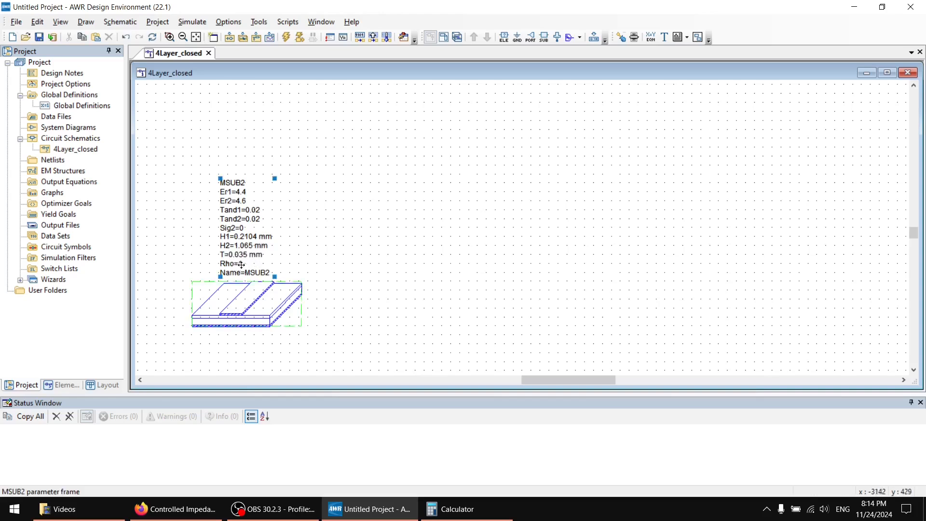
pyautogui.click(244, 265)
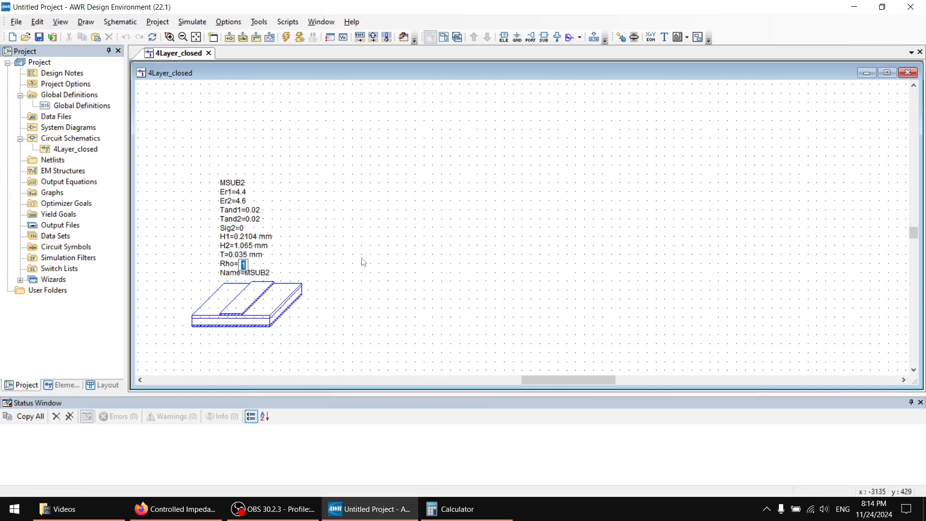
pyautogui.write('0.6972')
pyautogui.press('Return')
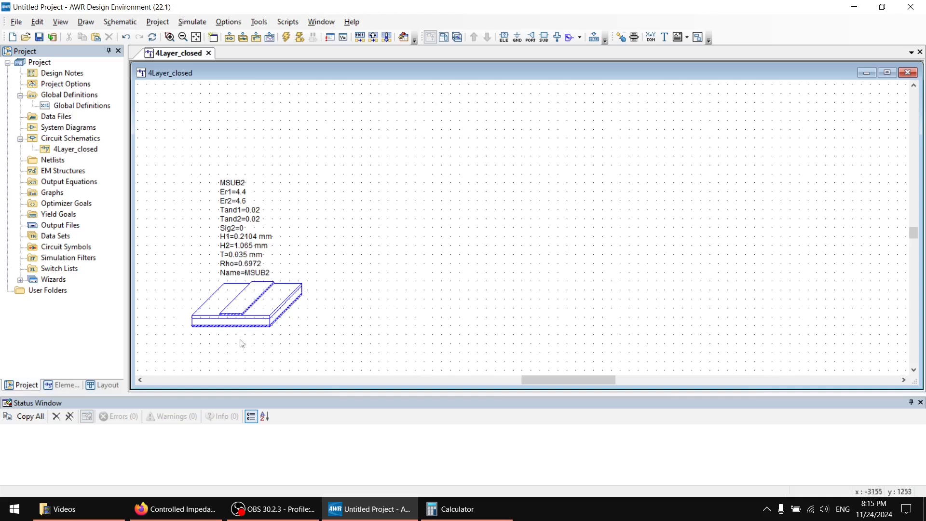
pyautogui.click(258, 319)
pyautogui.moveTo(267, 295)
pyautogui.mouseDown()
pyautogui.moveTo(253, 326)
pyautogui.moveTo(262, 300)
pyautogui.mouseUp()
pyautogui.click(385, 244)
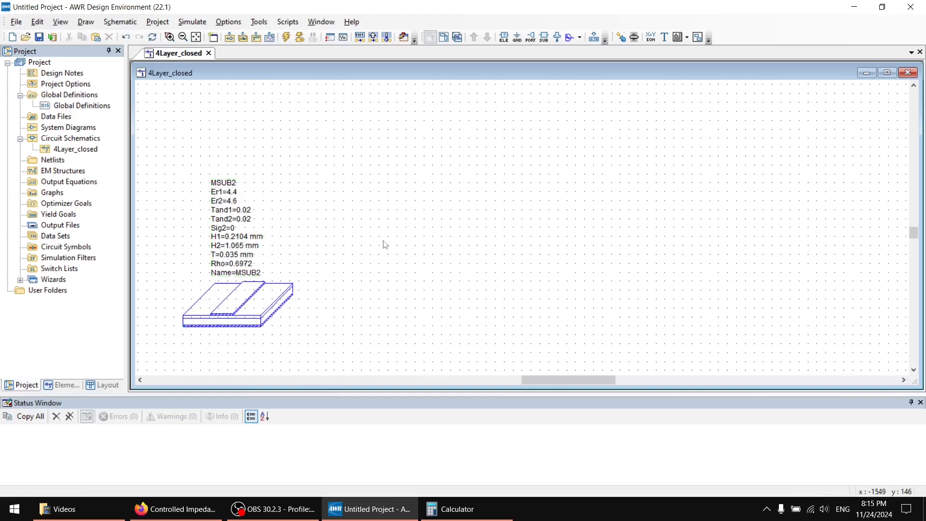
# Place an MM1LIN two-layer microstrip line in the schematic, beside the MSUB2 substrate definition.
pyautogui.click(504, 37)
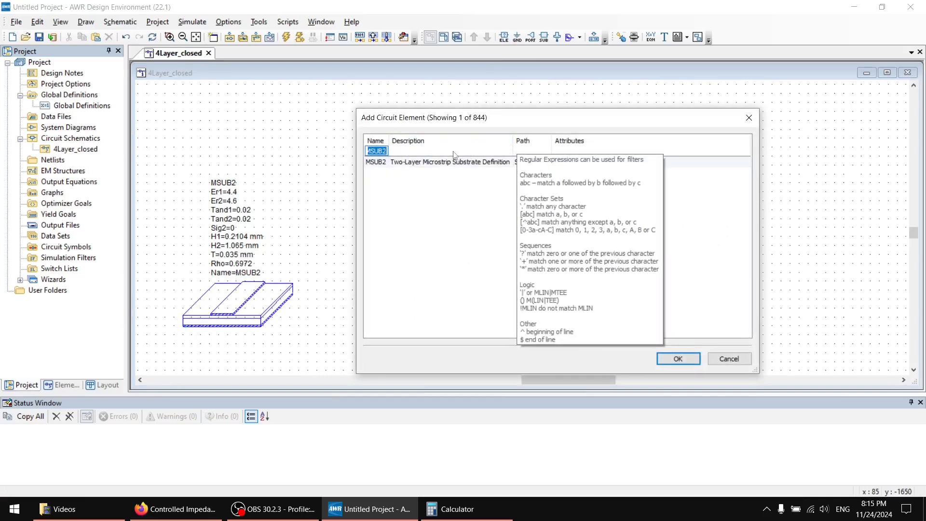
pyautogui.write('MM')
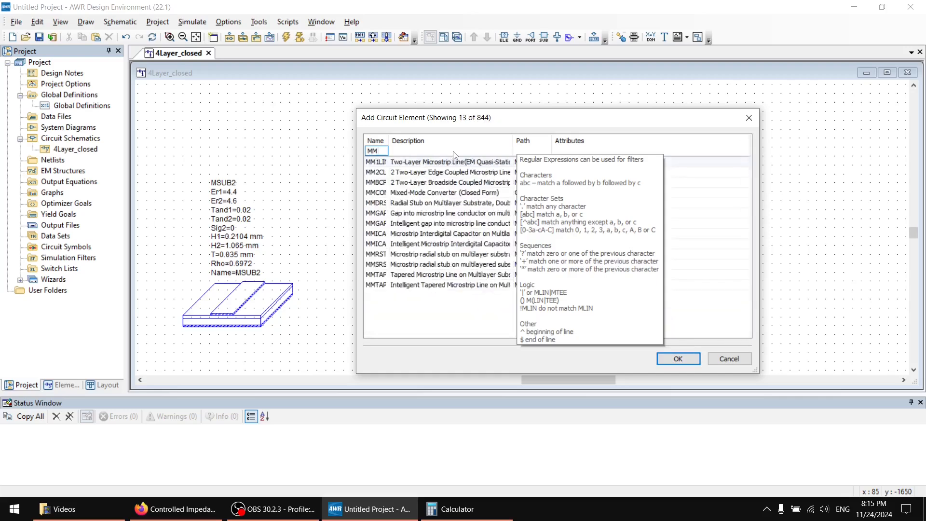
pyautogui.write('1LIN')
pyautogui.press('Return')
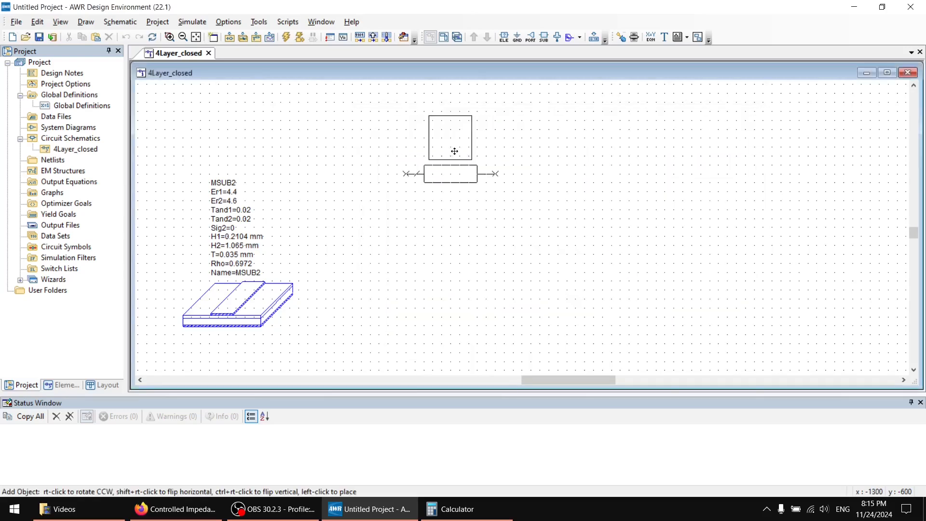
pyautogui.click(548, 210)
# Place a port on each side of the MM1LIN line, with port 2 rotated to face the line and its parameter text above it.
pyautogui.click(531, 38)
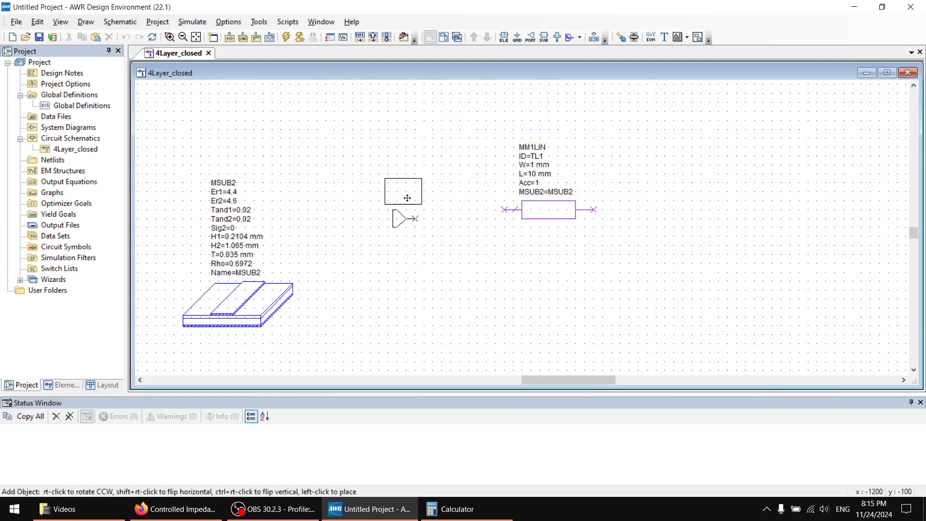
pyautogui.click(404, 210)
pyautogui.click(531, 38)
pyautogui.rightClick(657, 215)
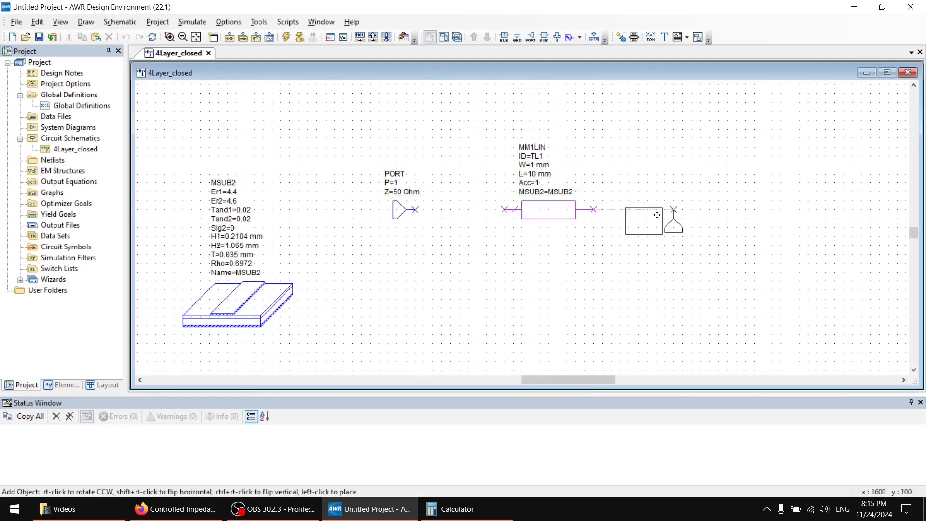
pyautogui.rightClick(656, 215)
pyautogui.click(654, 232)
pyautogui.moveTo(656, 236); pyautogui.dragTo(656, 175)
pyautogui.click(530, 38)
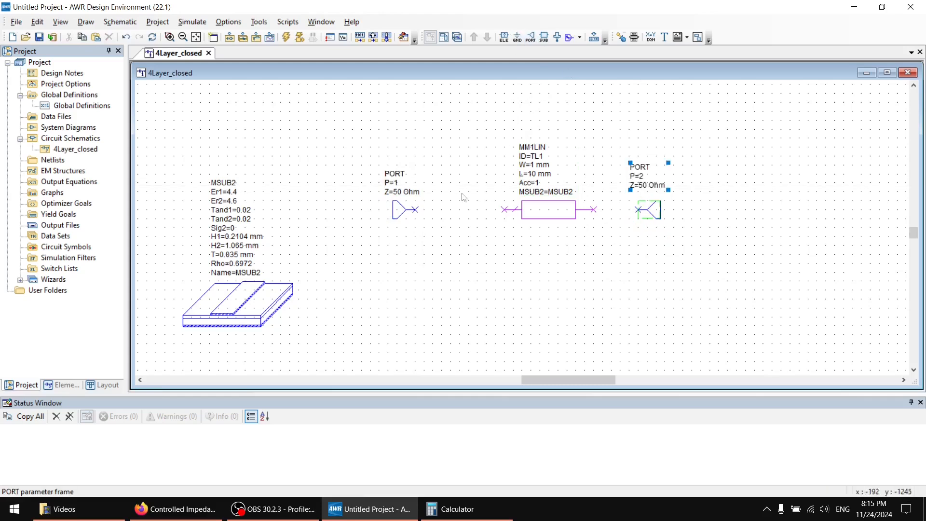
# Wire port 1 and port 2 to the two ends of the MM1LIN line.
pyautogui.scroll(3, 428, 217)
pyautogui.rightClick(428, 218)
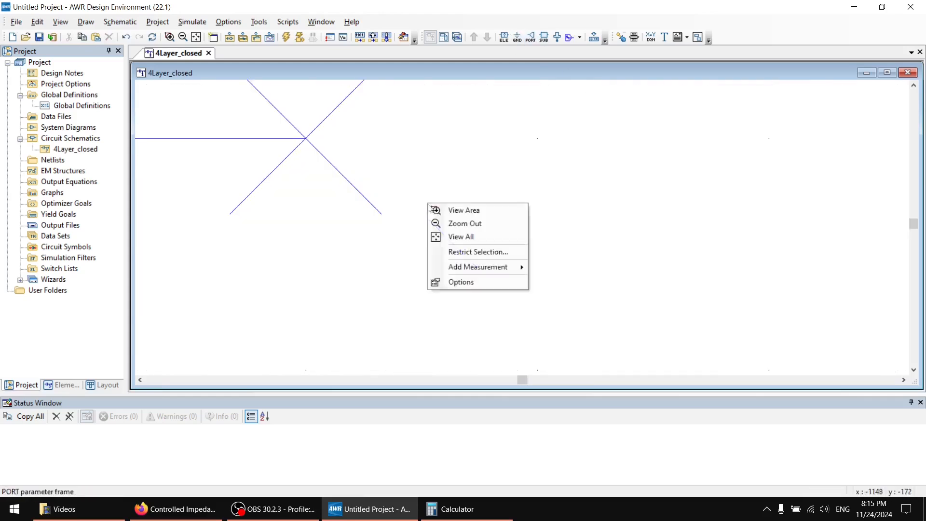
pyautogui.click(463, 222)
pyautogui.scroll(-9, 489, 202)
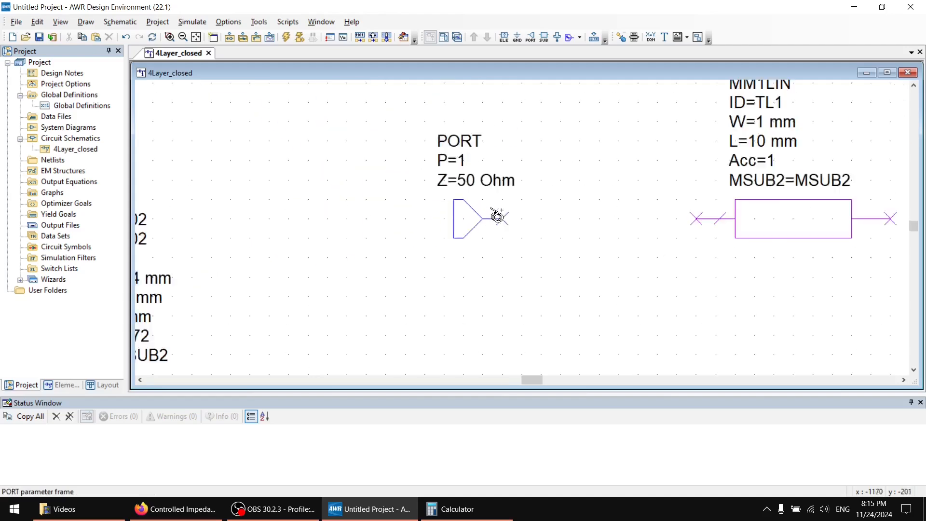
pyautogui.click(507, 220)
pyautogui.click(662, 220)
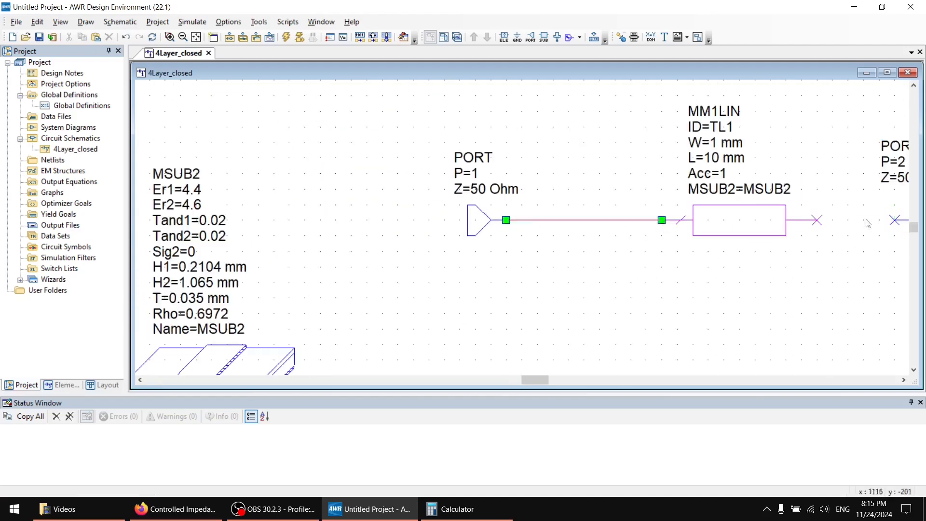
pyautogui.click(895, 220)
pyautogui.click(819, 220)
pyautogui.scroll(-4, 690, 261)
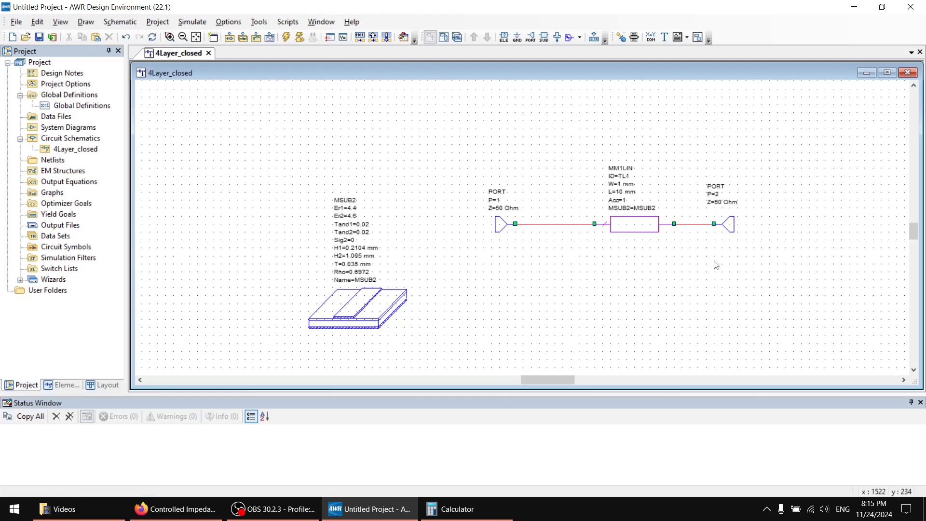
# Set the MM1LIN line's length L to 100 mm and its width W to the variable w0.
pyautogui.doubleClick(622, 193)
pyautogui.write('100')
pyautogui.press('Return')
pyautogui.doubleClick(623, 185)
pyautogui.write('w0')
pyautogui.press('Return')
# Add the equation w0 = 1 to the schematic above the line.
pyautogui.hotkey('ctrl', 'e')
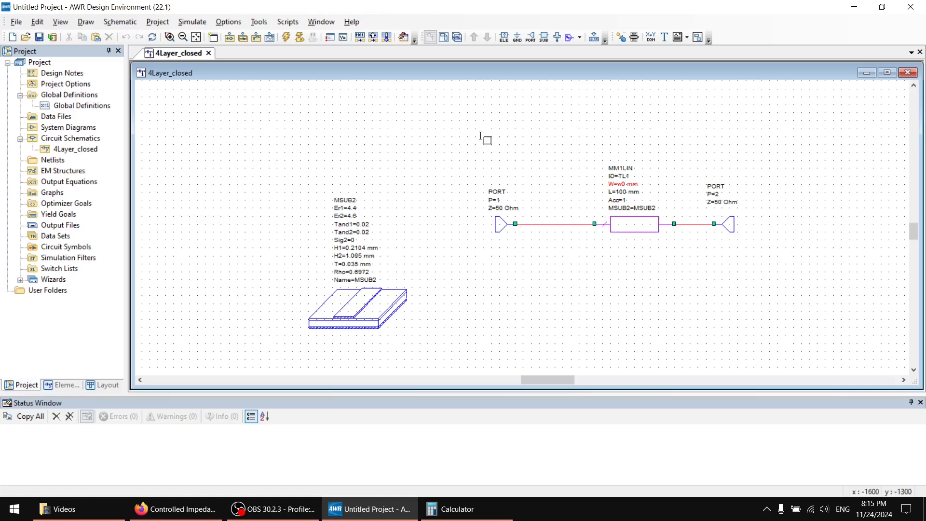
pyautogui.click(481, 137)
pyautogui.write('w0 =')
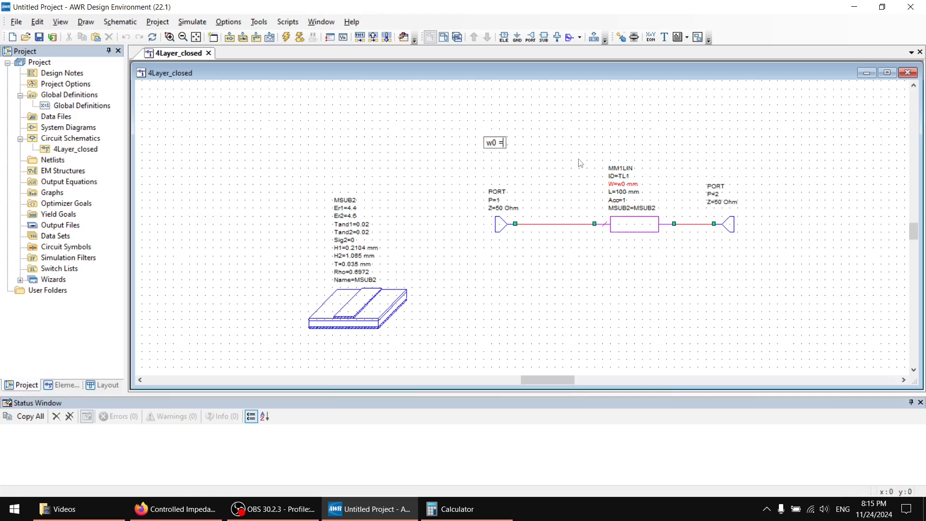
pyautogui.write(' 1')
pyautogui.click(581, 163)
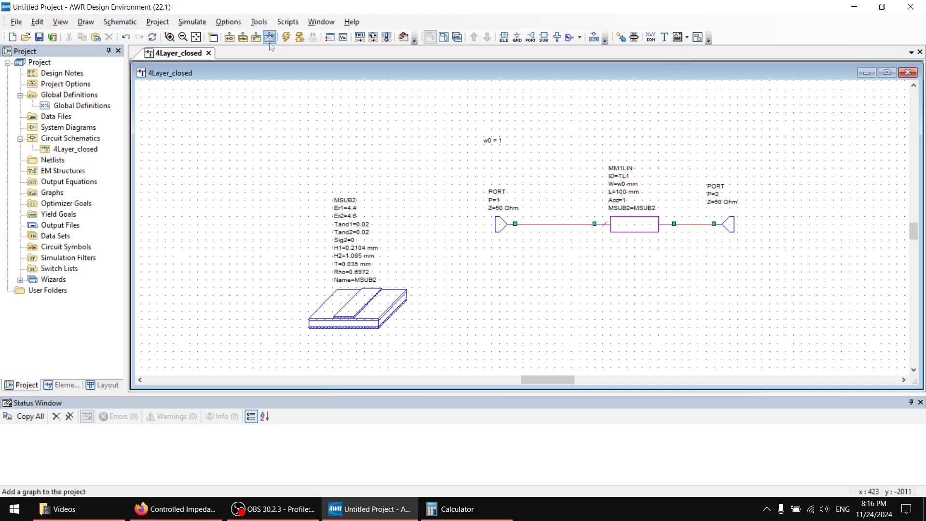
# Launch the TXLine transmission line calculator and open the microstrip substrate height for editing.
pyautogui.click(259, 22)
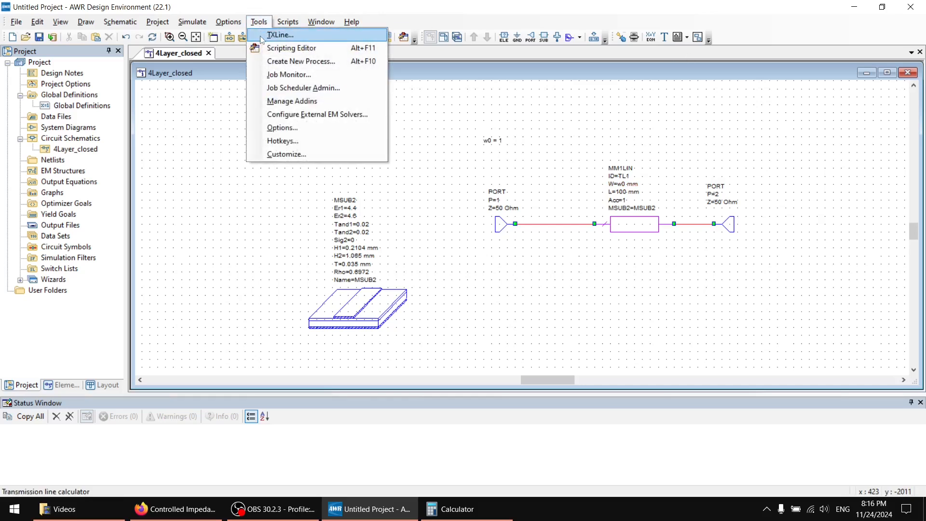
pyautogui.click(261, 36)
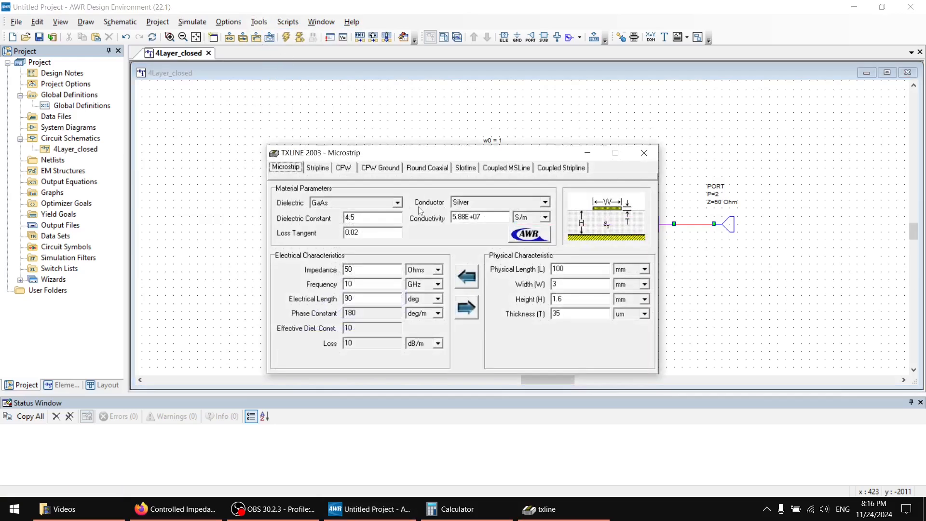
pyautogui.click(371, 216)
pyautogui.moveTo(407, 155); pyautogui.dragTo(321, 354)
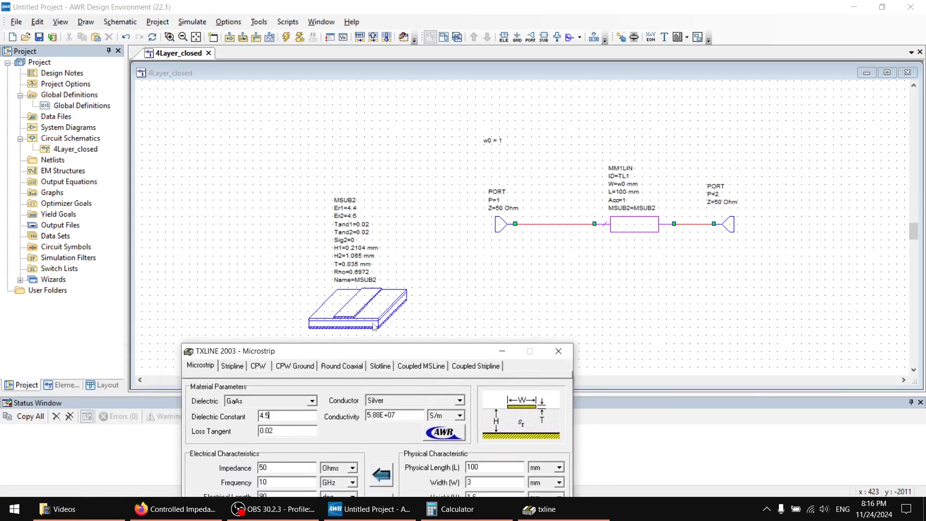
pyautogui.moveTo(370, 356); pyautogui.dragTo(387, 159)
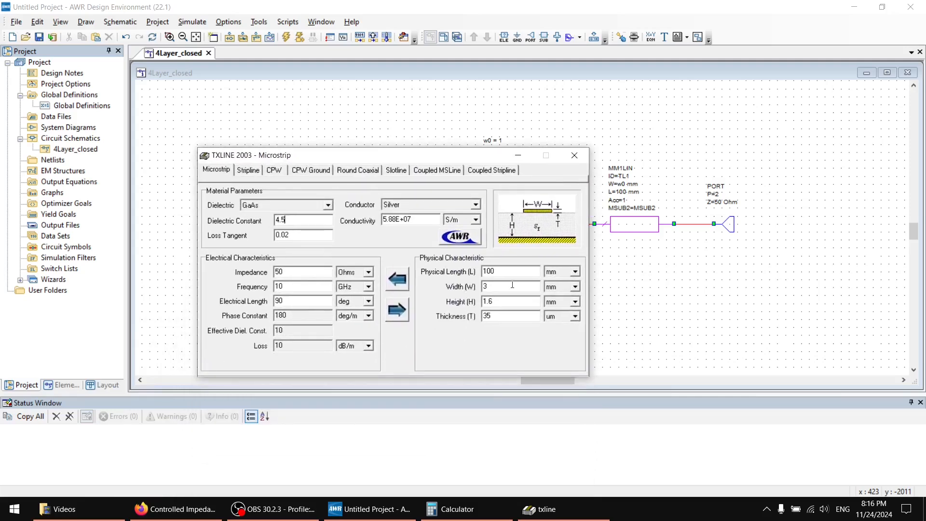
pyautogui.click(501, 302)
pyautogui.press('BackSpace')
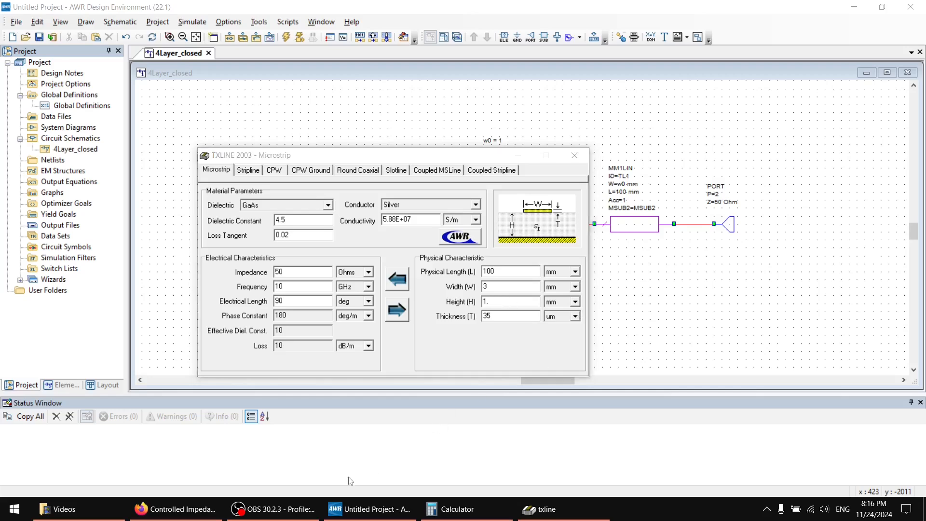
# Open the Calculator and add the two substrate layer heights, 1.065 + 0.2104.
pyautogui.press('super')
pyautogui.write('calc')
pyautogui.press('Return')
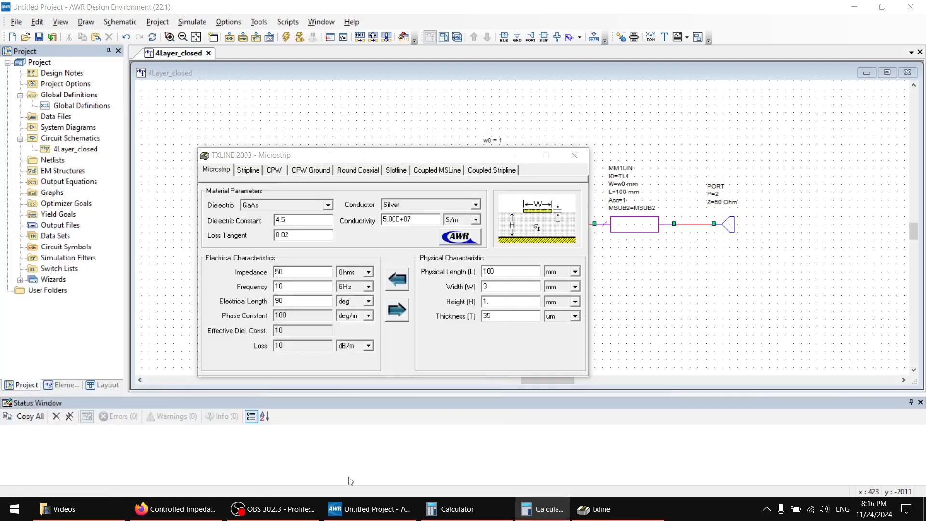
pyautogui.click(518, 155)
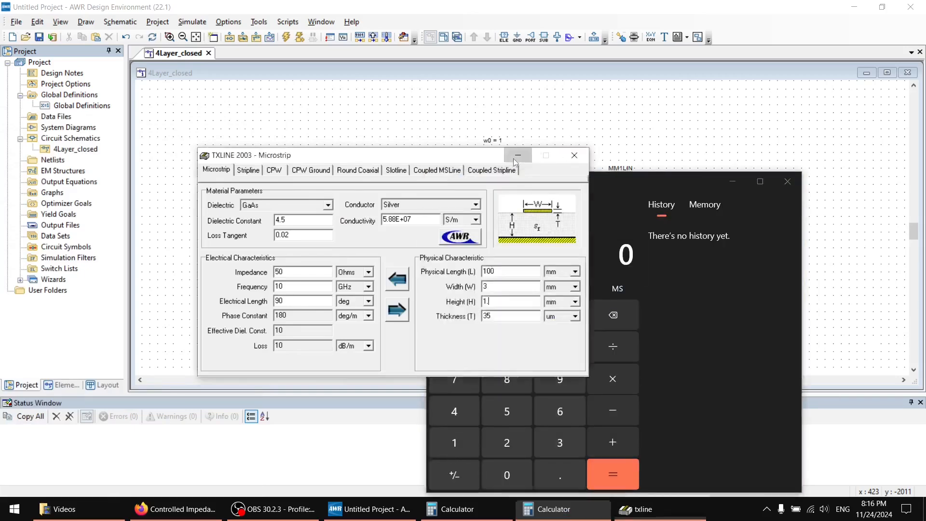
pyautogui.moveTo(519, 188); pyautogui.dragTo(517, 132)
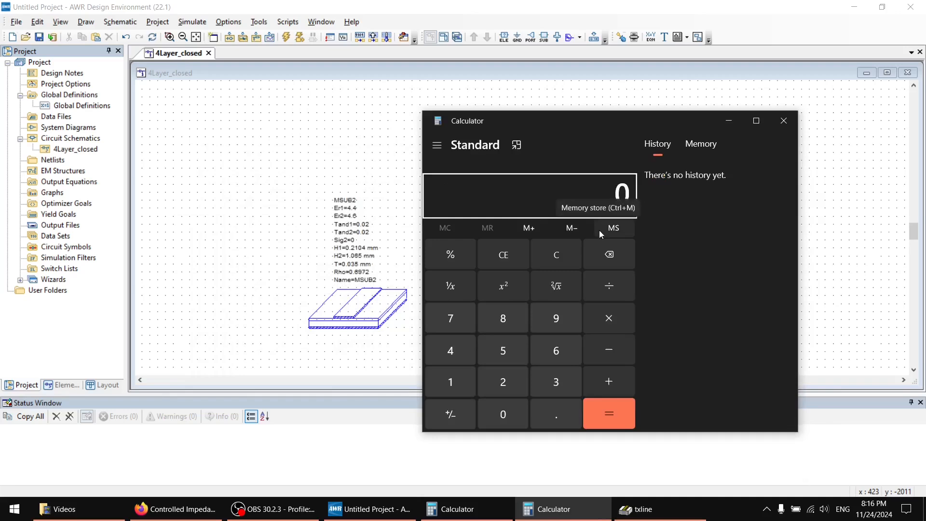
pyautogui.write('1.0')
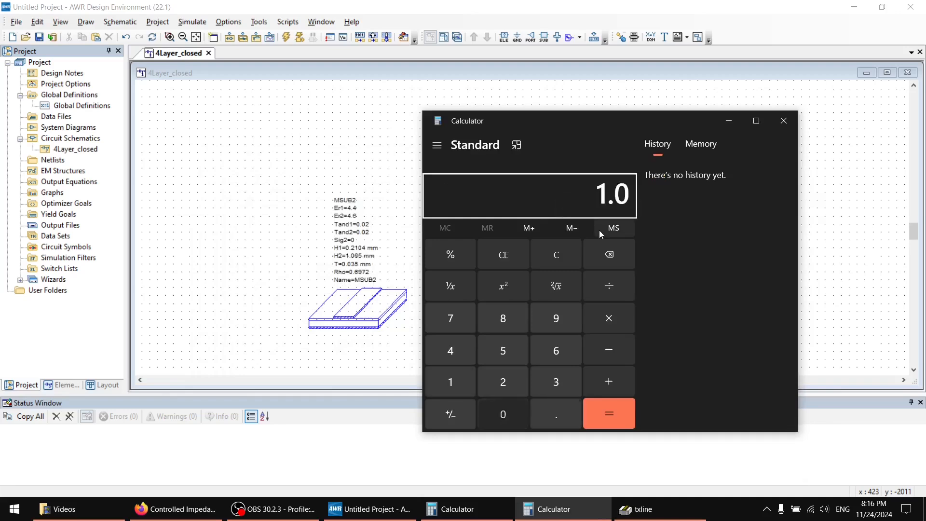
pyautogui.write('65')
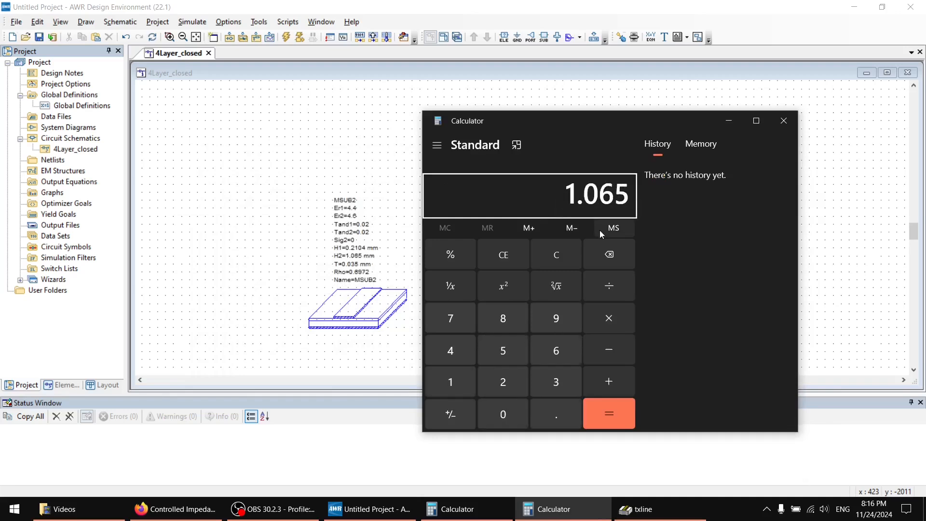
pyautogui.write('+0.2104')
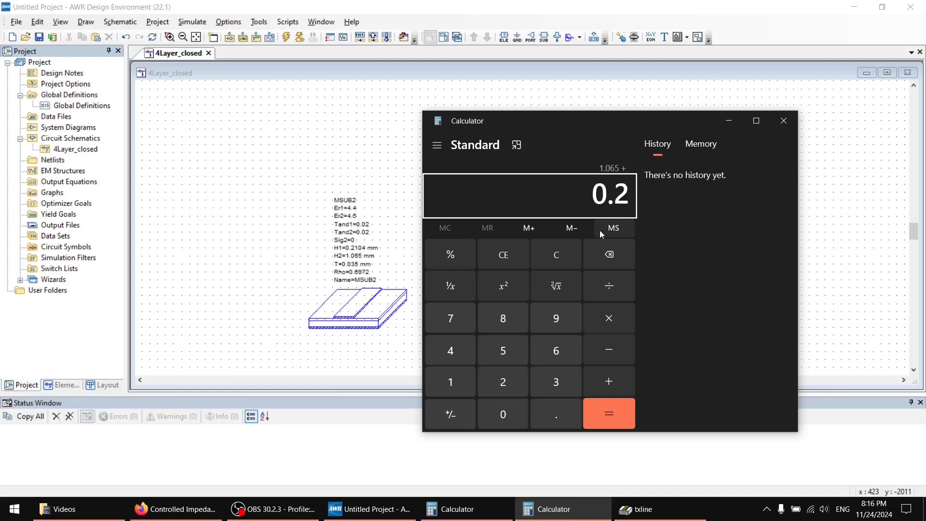
pyautogui.press('Return')
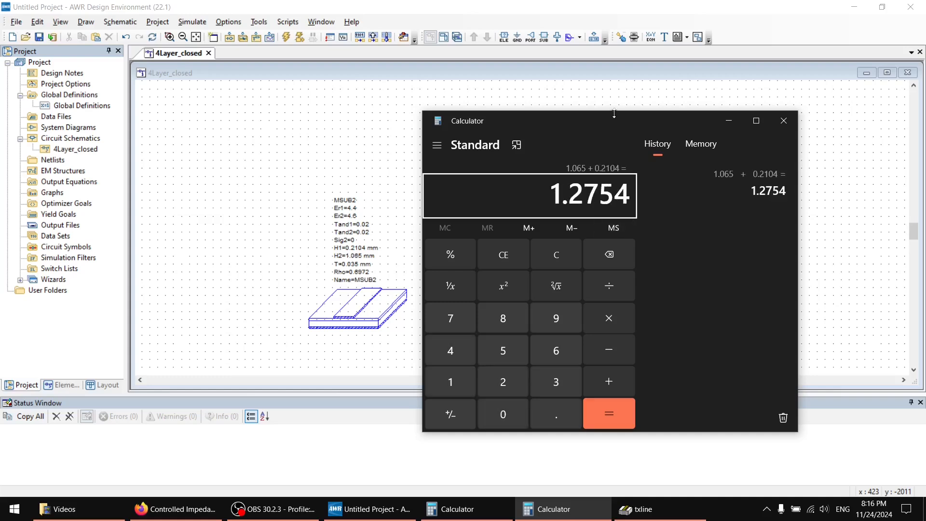
pyautogui.moveTo(610, 123); pyautogui.dragTo(232, 41)
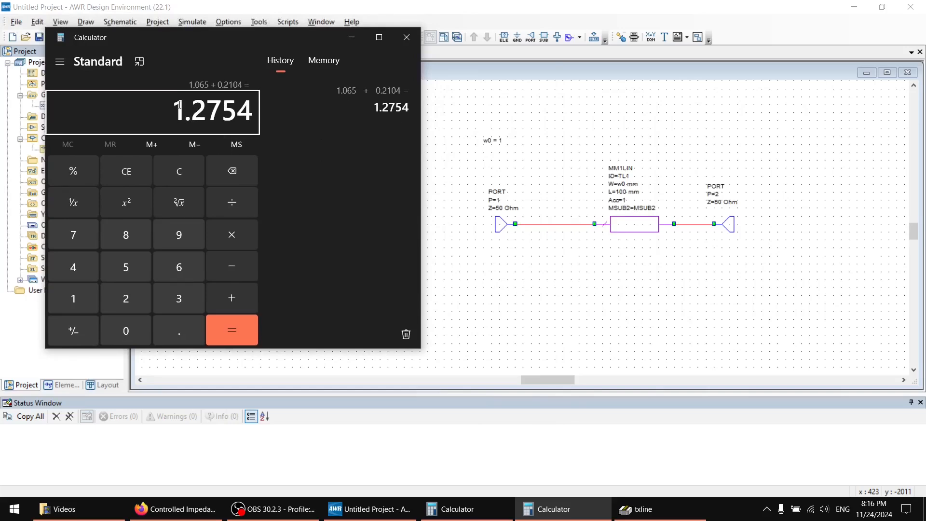
# Copy the calculated sum into TXLine as the microstrip height, 1.2754 mm, and recalculate the line parameters.
pyautogui.moveTo(176, 103); pyautogui.dragTo(248, 104)
pyautogui.hotkey('ctrl', 'c')
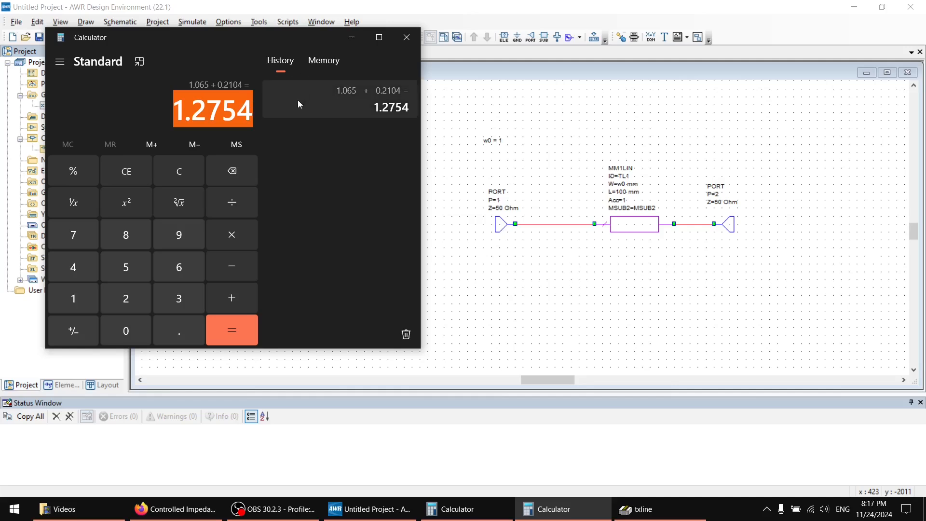
pyautogui.click(471, 2)
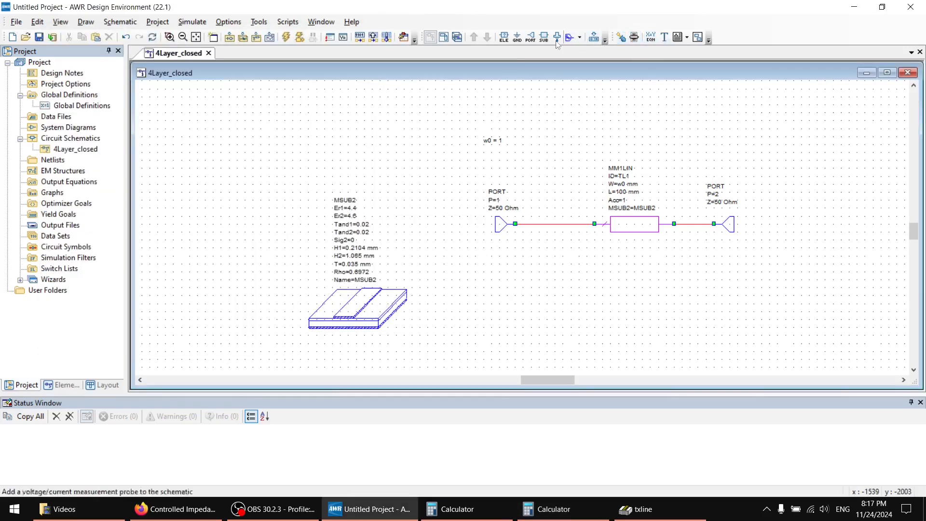
pyautogui.click(637, 509)
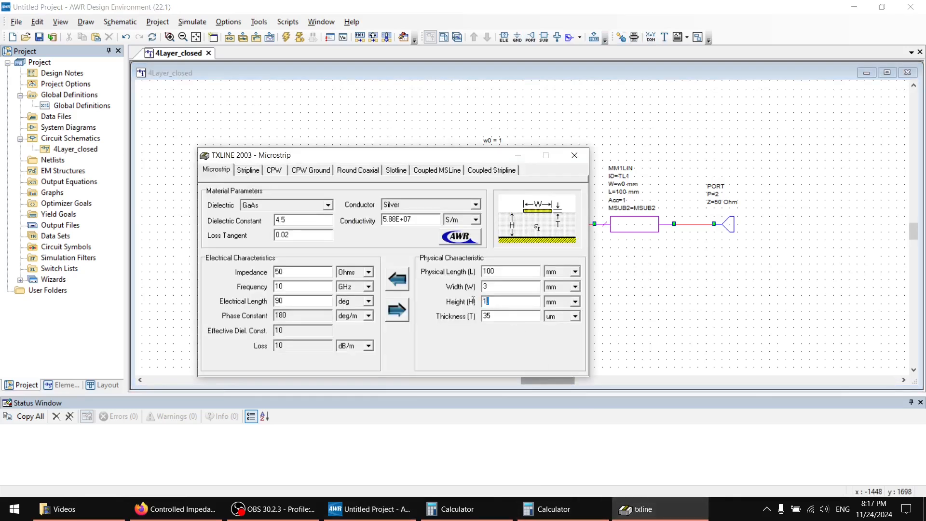
pyautogui.hotkey('ctrl', 'v')
pyautogui.click(405, 281)
pyautogui.click(397, 319)
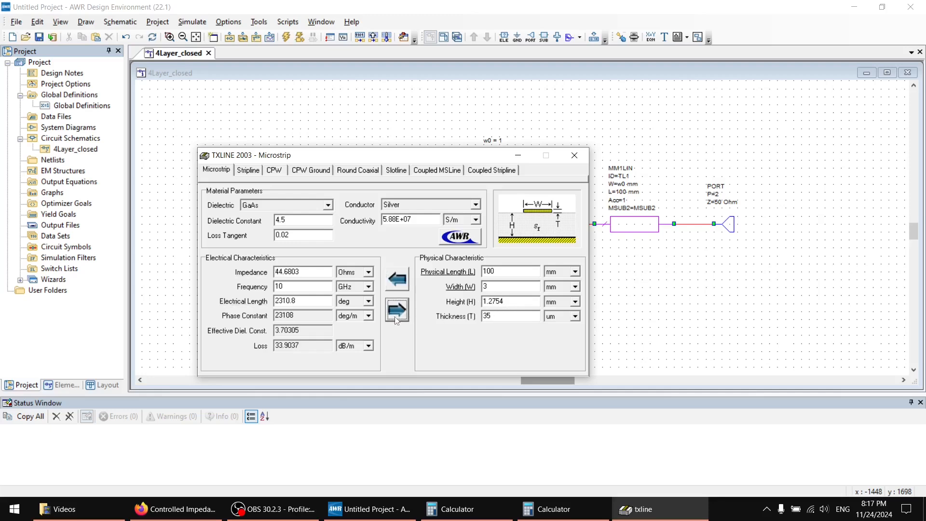
# Set the TXLine impedance to 50 Ohms and calculate the physical line dimensions from it.
pyautogui.doubleClick(313, 272)
pyautogui.write('5')
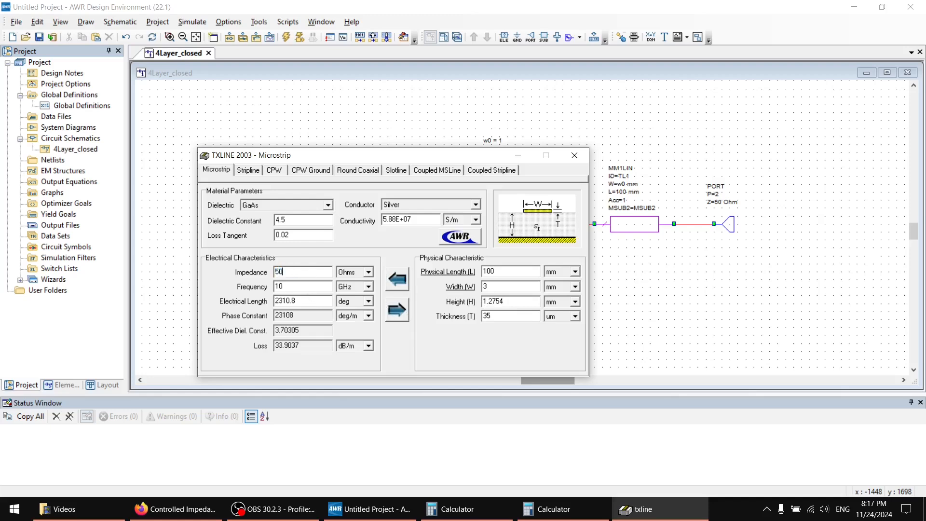
pyautogui.write('0')
pyautogui.click(399, 313)
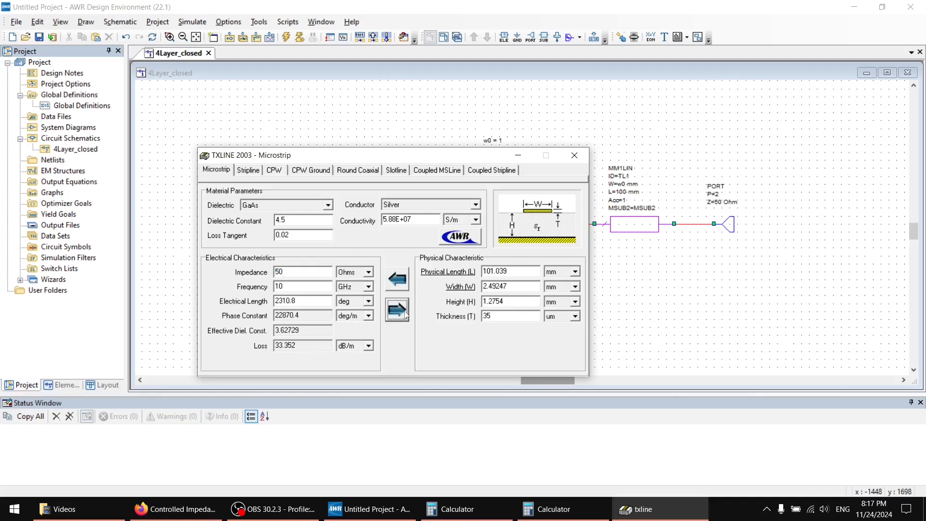
# Copy the calculated TXLine width into the schematic equation as w0 = 2.49247 and mark the variable w0 for tuning.
pyautogui.moveTo(485, 286)
pyautogui.mouseDown()
pyautogui.moveTo(518, 288)
pyautogui.moveTo(476, 288)
pyautogui.mouseUp()
pyautogui.hotkey('ctrl', 'c')
pyautogui.click(517, 288)
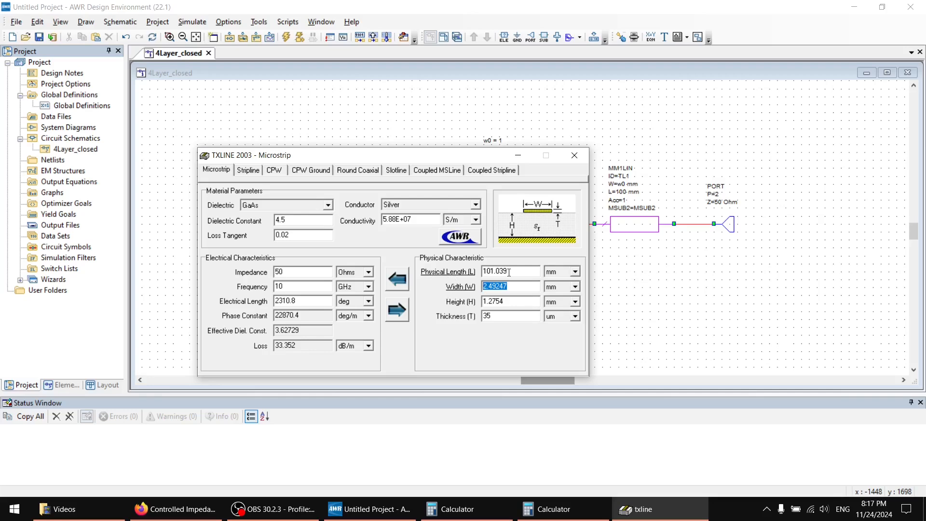
pyautogui.click(518, 155)
pyautogui.doubleClick(500, 146)
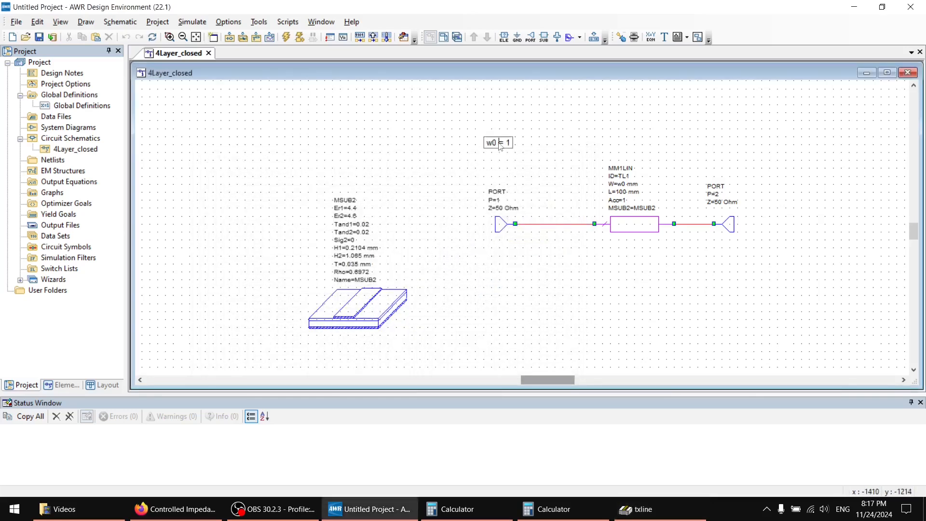
pyautogui.hotkey('ctrl', 'v')
pyautogui.click(590, 141)
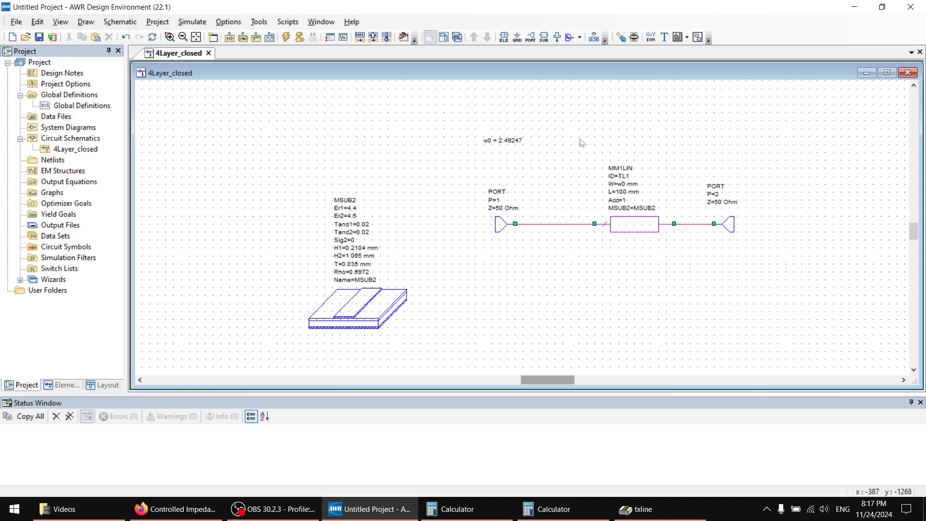
pyautogui.click(621, 38)
pyautogui.click(502, 141)
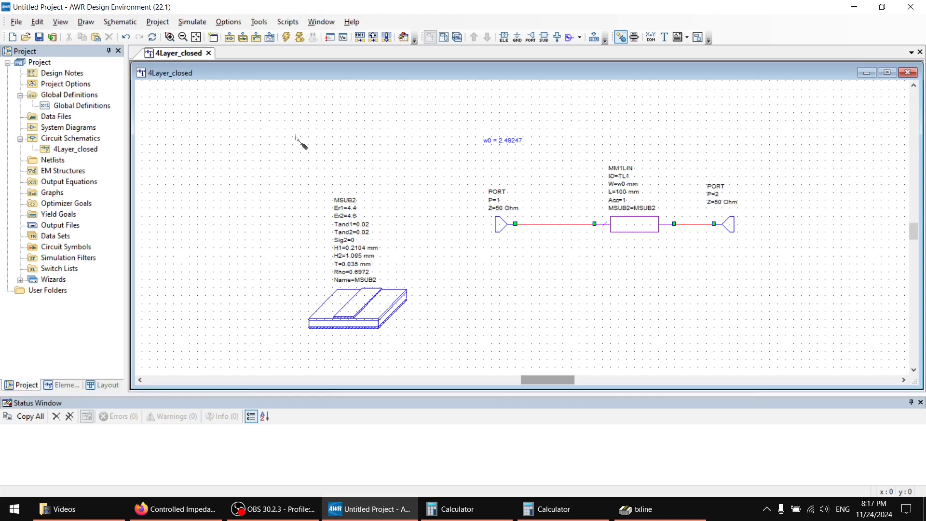
# Replace the project frequency range with a linear sweep from 0.1 to 10 GHz in 0.1 GHz steps.
pyautogui.click(70, 95)
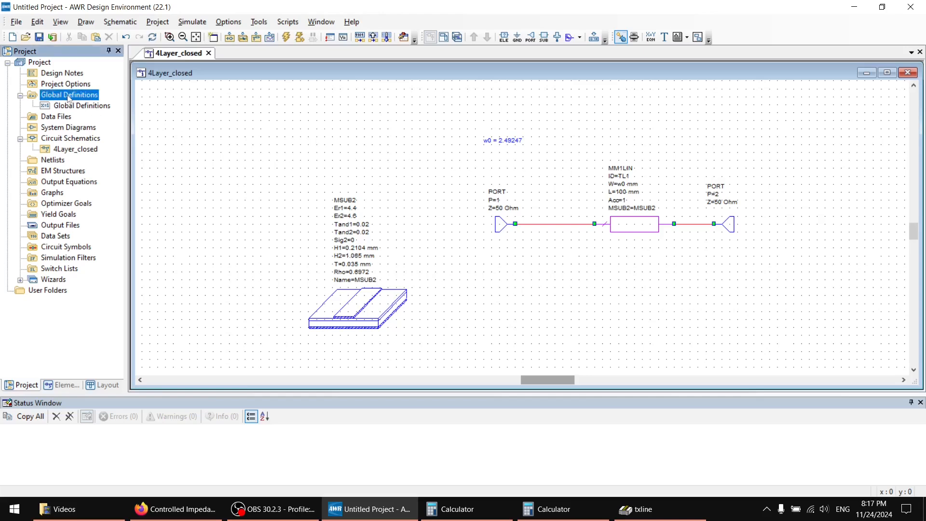
pyautogui.click(59, 85)
pyautogui.rightClick(58, 85)
pyautogui.click(82, 90)
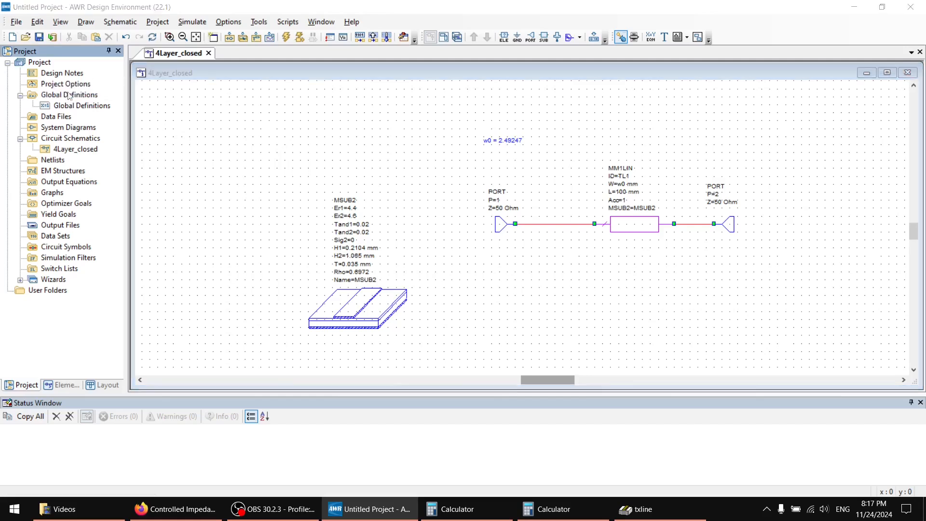
pyautogui.moveTo(324, 215); pyautogui.dragTo(146, 126)
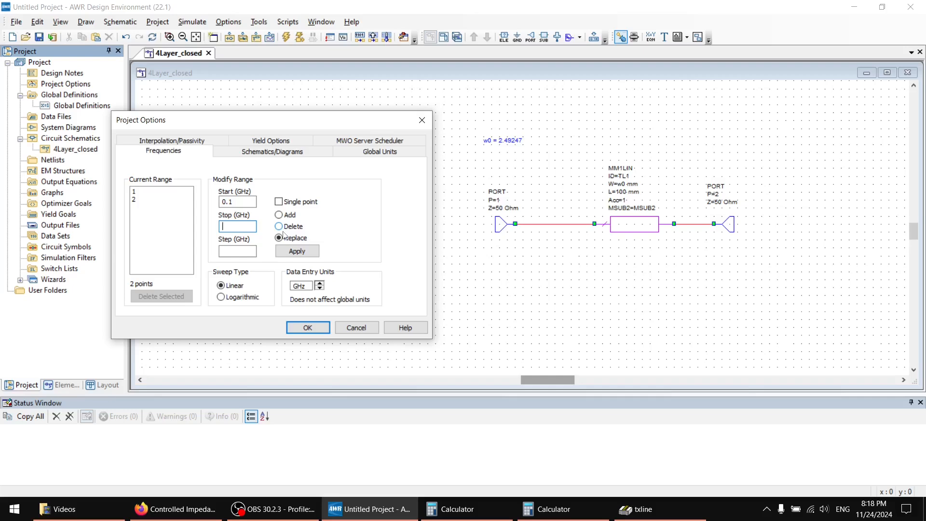
pyautogui.write('10')
pyautogui.click(251, 249)
pyautogui.click(292, 254)
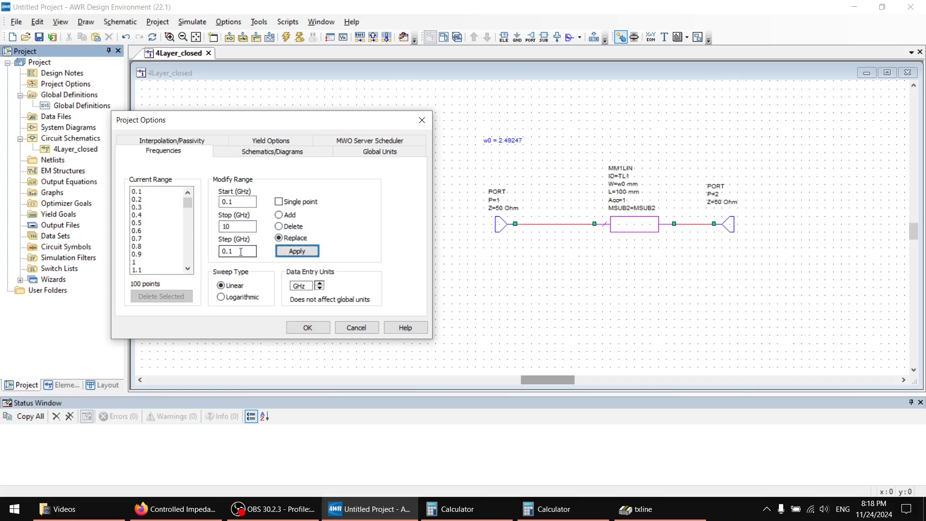
pyautogui.click(304, 330)
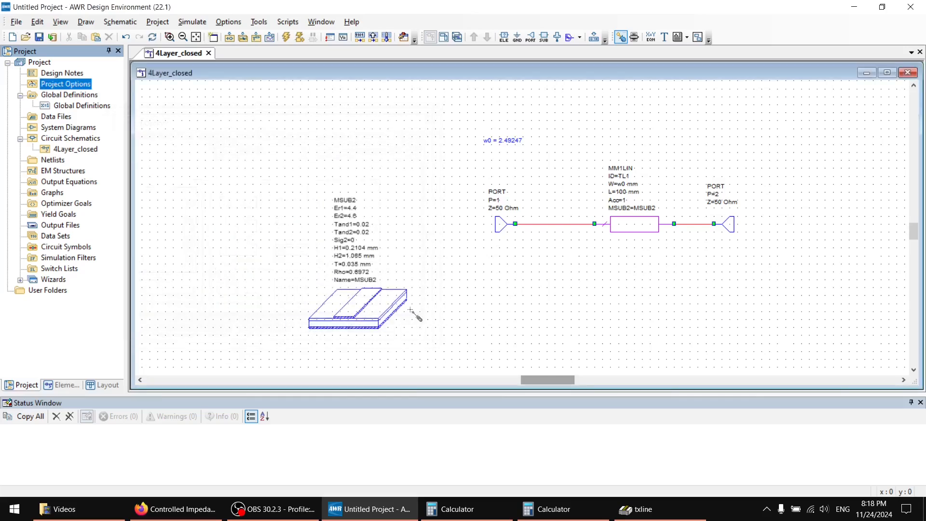
# Create a rectangular graph named 4Layers_closed in the project.
pyautogui.click(641, 217)
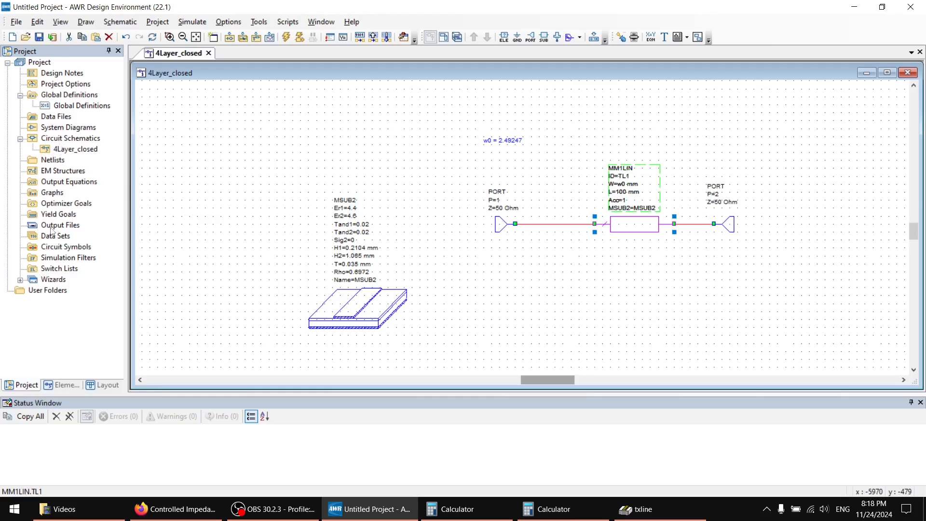
pyautogui.click(54, 215)
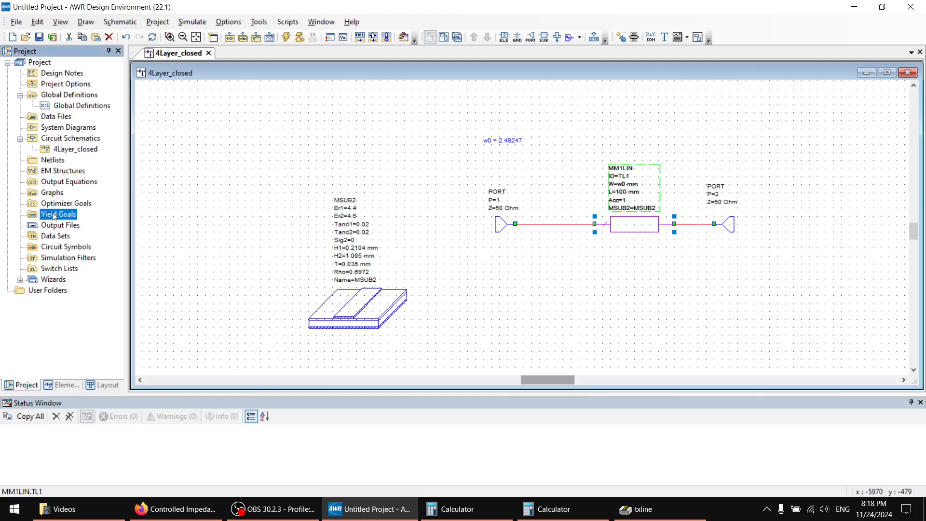
pyautogui.click(54, 193)
pyautogui.rightClick(58, 192)
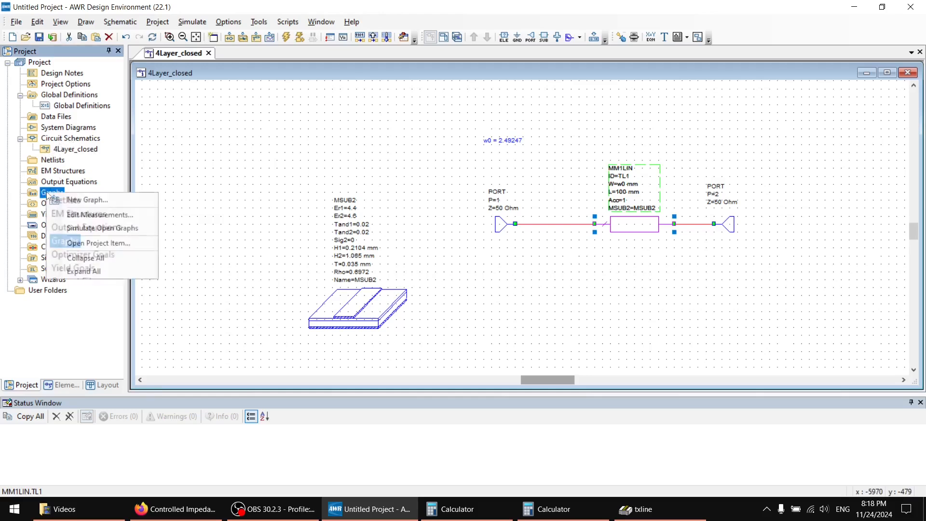
pyautogui.click(84, 199)
pyautogui.click(157, 129)
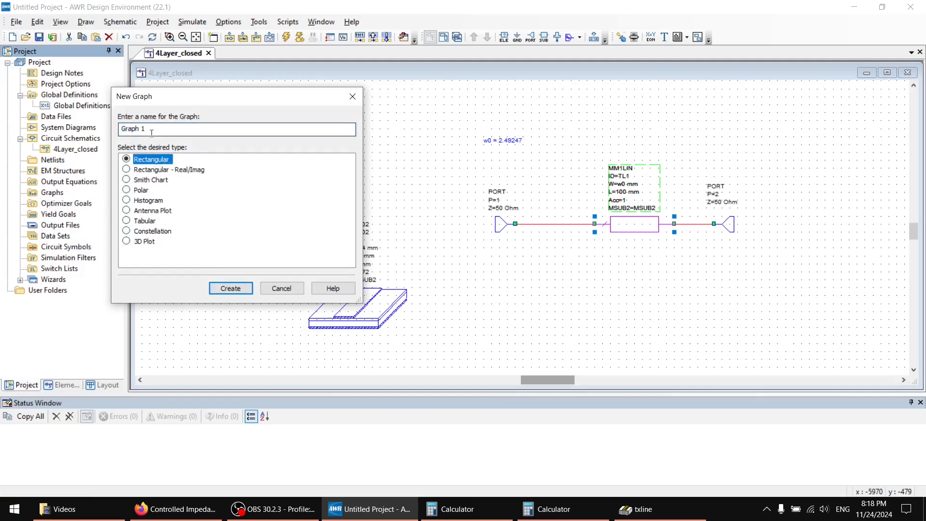
pyautogui.moveTo(159, 129); pyautogui.dragTo(111, 126)
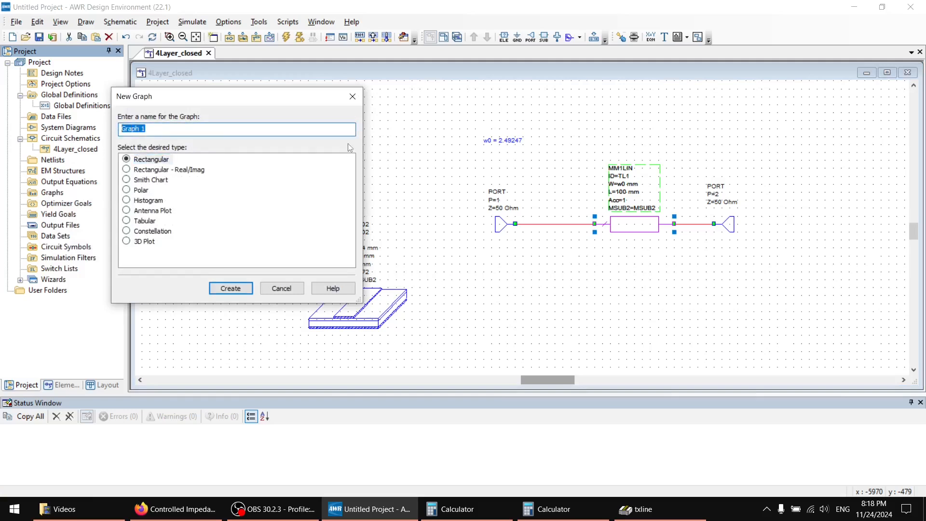
pyautogui.write('4Layers_closed')
pyautogui.press('Return')
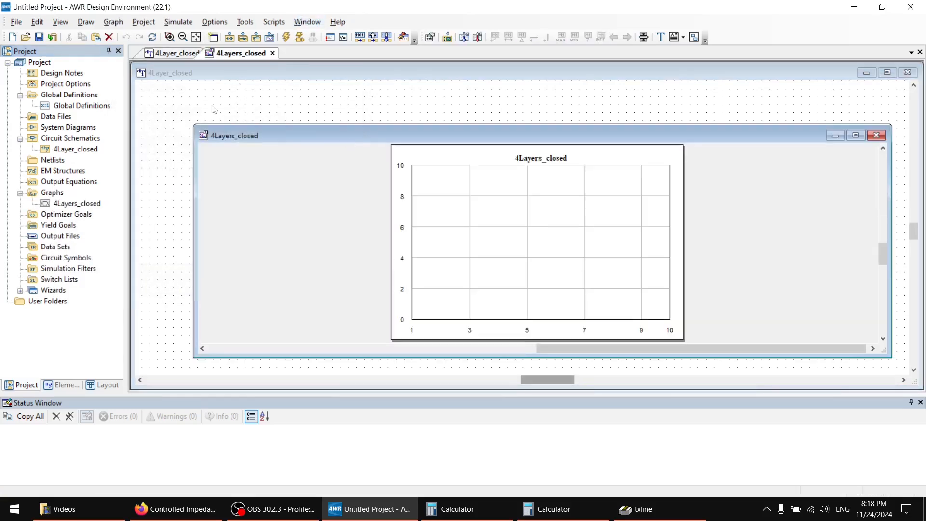
# Add S(1,1) and S(2,1) magnitude measurements in dB to the 4Layers_closed graph, using 4Layer_closed as the data source.
pyautogui.rightClick(63, 205)
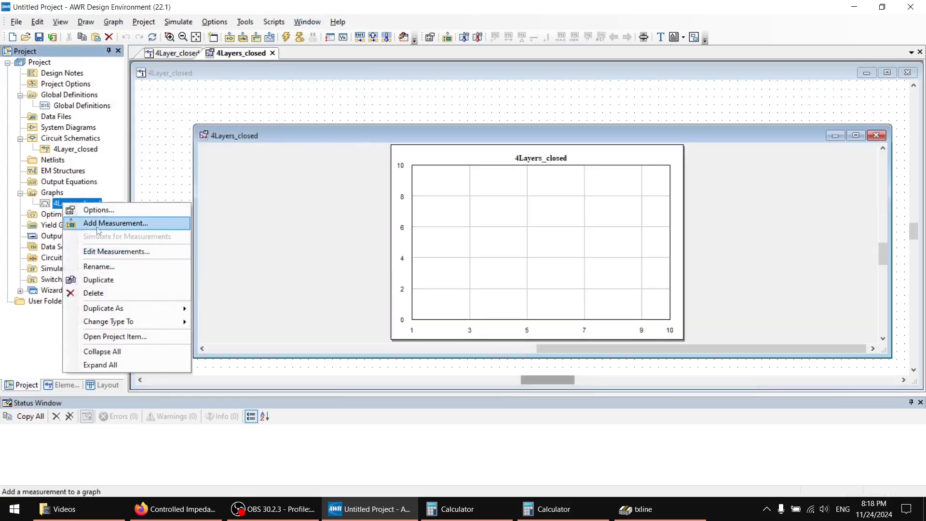
pyautogui.click(128, 224)
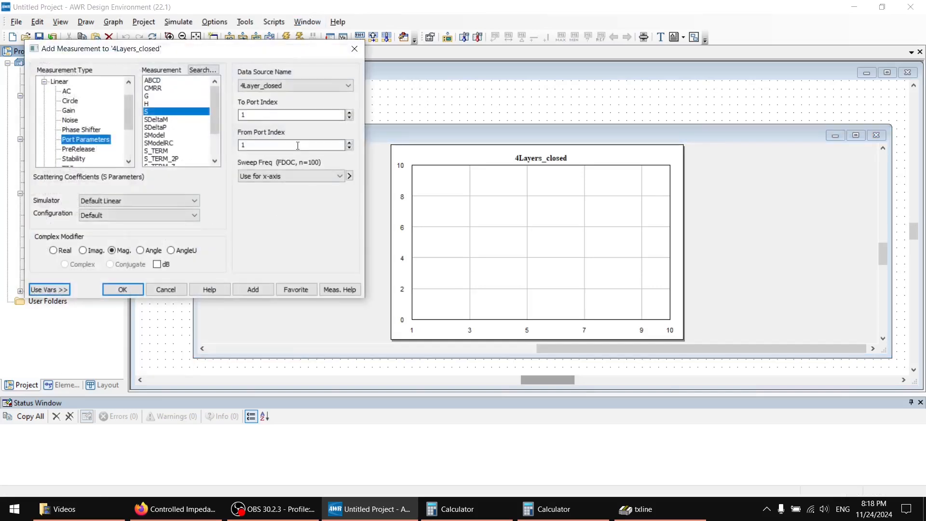
pyautogui.click(166, 264)
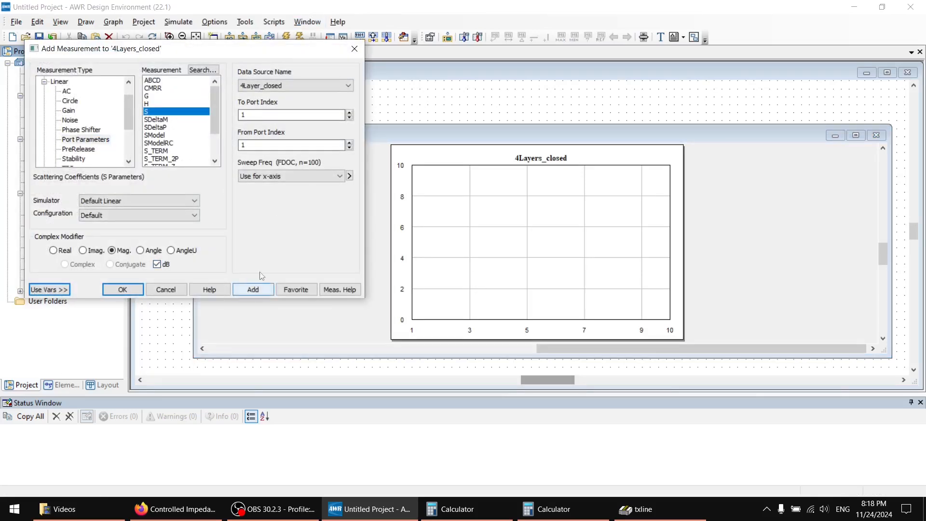
pyautogui.click(308, 86)
pyautogui.click(270, 92)
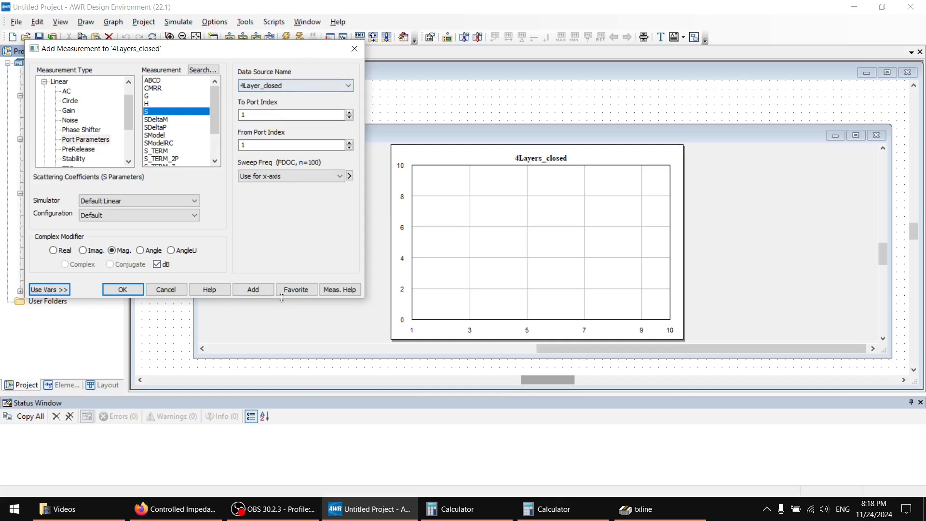
pyautogui.click(258, 290)
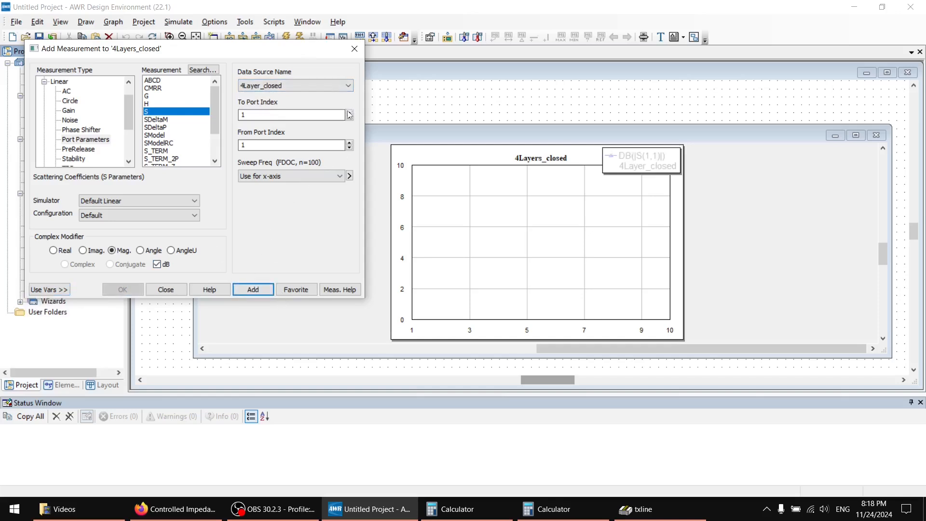
pyautogui.click(350, 113)
pyautogui.click(253, 289)
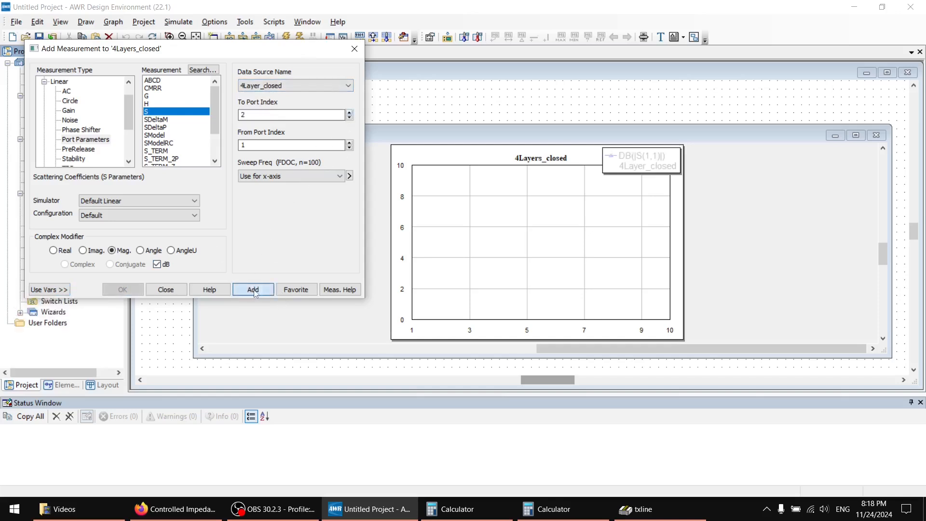
# Place the 4Layers_closed graph legend beside the plot and run the simulation.
pyautogui.click(167, 290)
pyautogui.moveTo(612, 171); pyautogui.dragTo(703, 190)
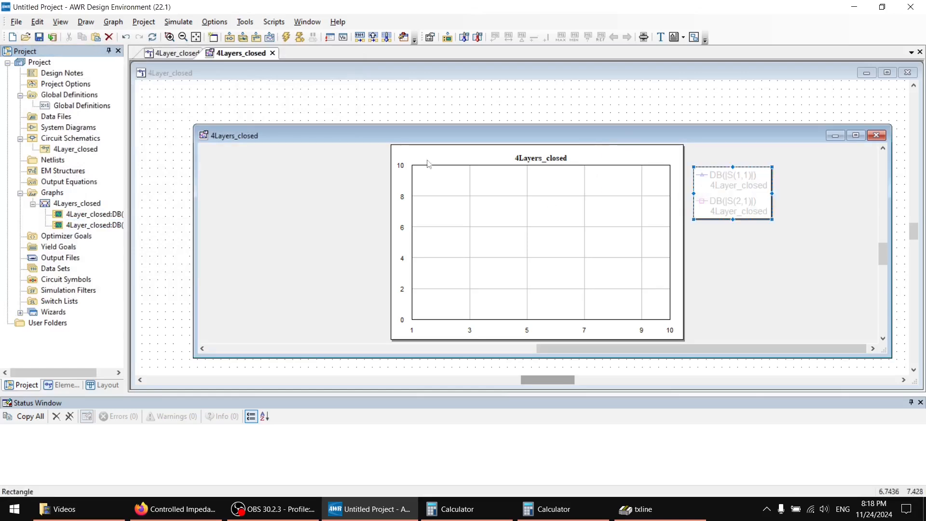
pyautogui.click(285, 38)
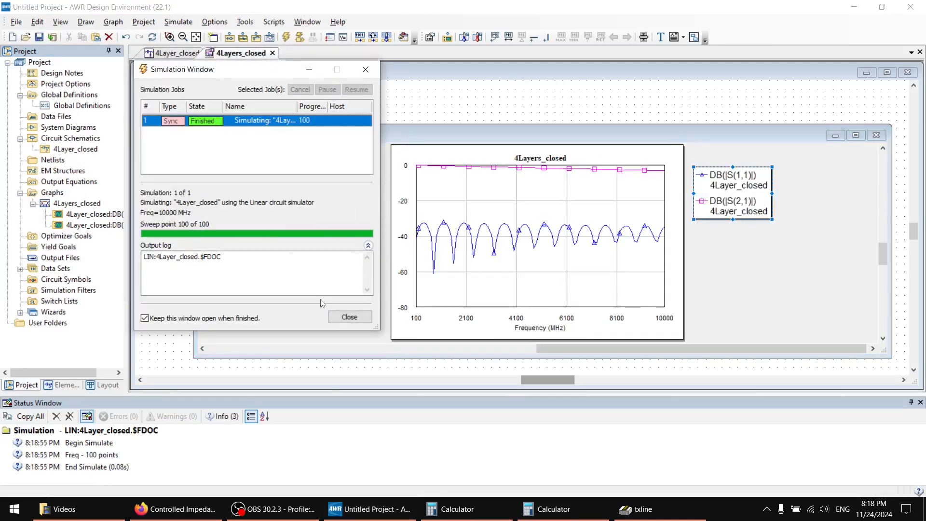
pyautogui.click(349, 317)
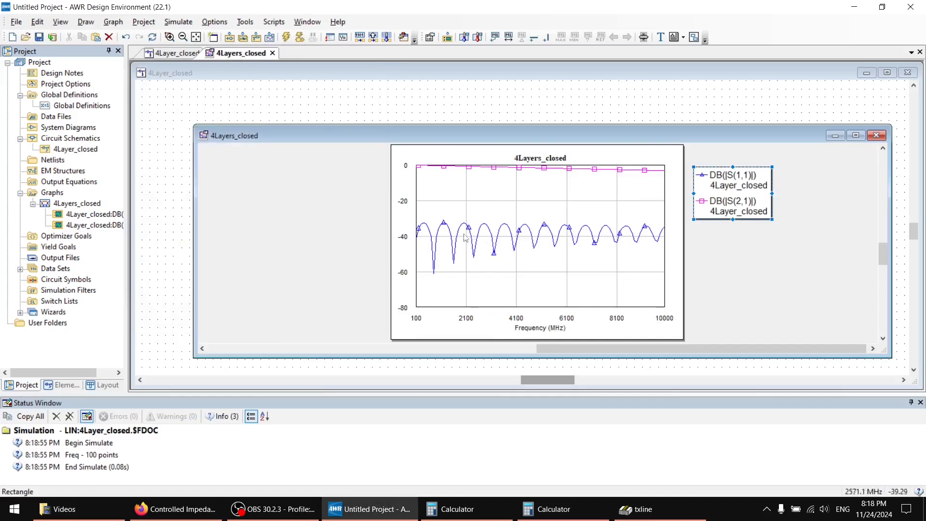
# Reposition and enlarge the 4Layers_closed graph window to inspect the S(1,1) trace.
pyautogui.moveTo(424, 232)
pyautogui.mouseDown()
pyautogui.moveTo(453, 255)
pyautogui.moveTo(666, 252)
pyautogui.moveTo(554, 242)
pyautogui.moveTo(425, 248)
pyautogui.mouseUp()
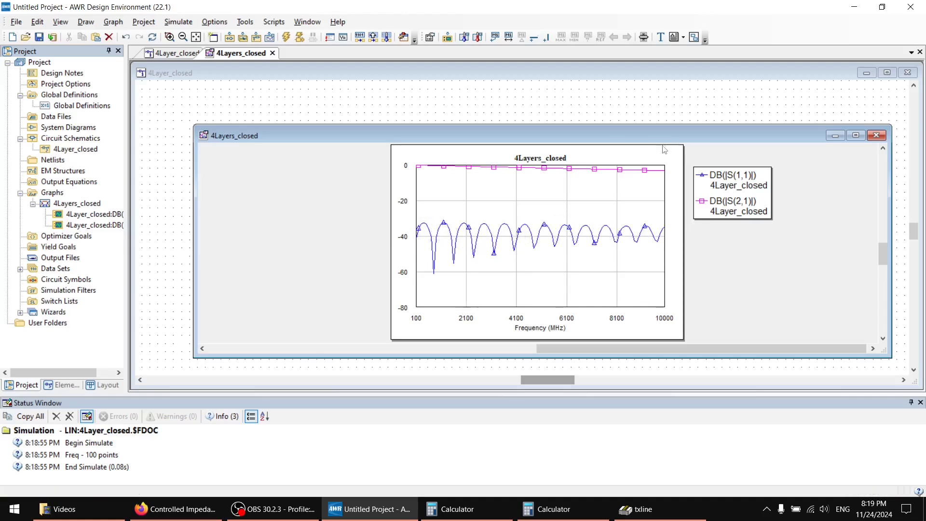
pyautogui.moveTo(666, 133)
pyautogui.mouseDown()
pyautogui.moveTo(609, 128)
pyautogui.moveTo(617, 150)
pyautogui.mouseUp()
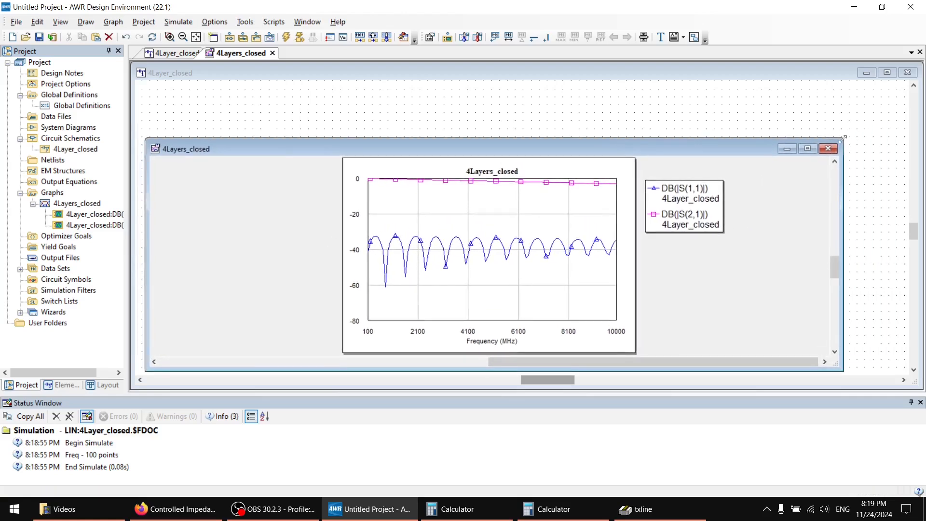
pyautogui.moveTo(845, 137)
pyautogui.mouseDown()
pyautogui.moveTo(712, 132)
pyautogui.moveTo(742, 103)
pyautogui.moveTo(792, 79)
pyautogui.moveTo(817, 80)
pyautogui.mouseUp()
pyautogui.moveTo(569, 136)
pyautogui.mouseDown()
pyautogui.moveTo(633, 136)
pyautogui.moveTo(456, 139)
pyautogui.moveTo(586, 150)
pyautogui.moveTo(569, 174)
pyautogui.mouseUp()
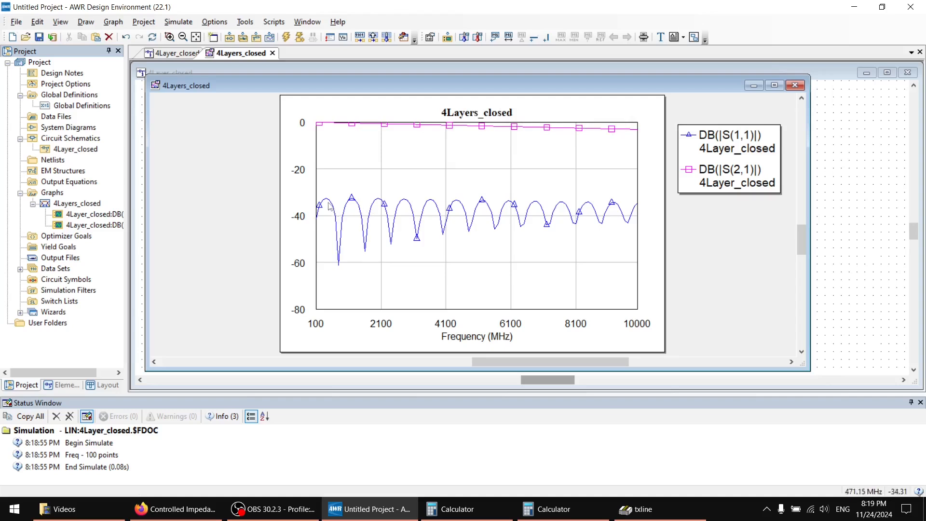
pyautogui.moveTo(330, 207)
pyautogui.mouseDown()
pyautogui.moveTo(594, 212)
pyautogui.moveTo(348, 199)
pyautogui.mouseUp()
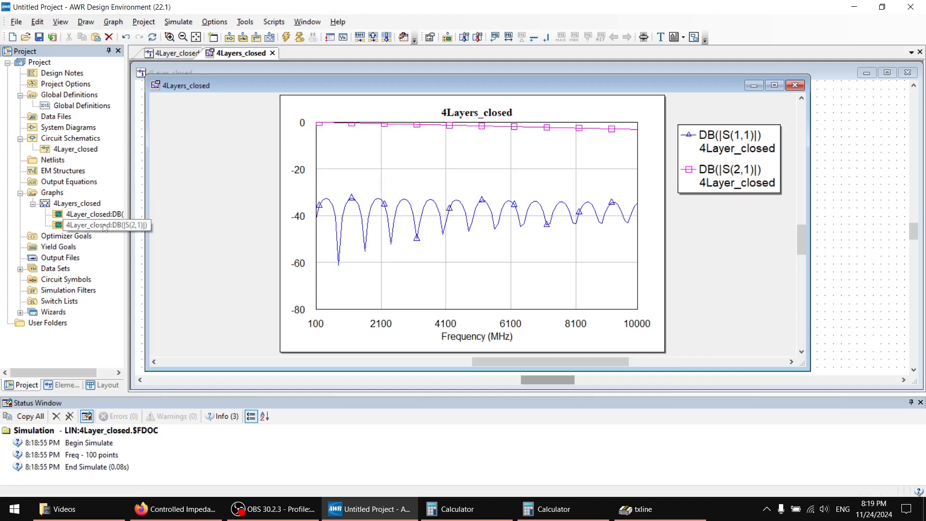
# Create a Smith chart graph named Smith_4layers in the project.
pyautogui.click(52, 193)
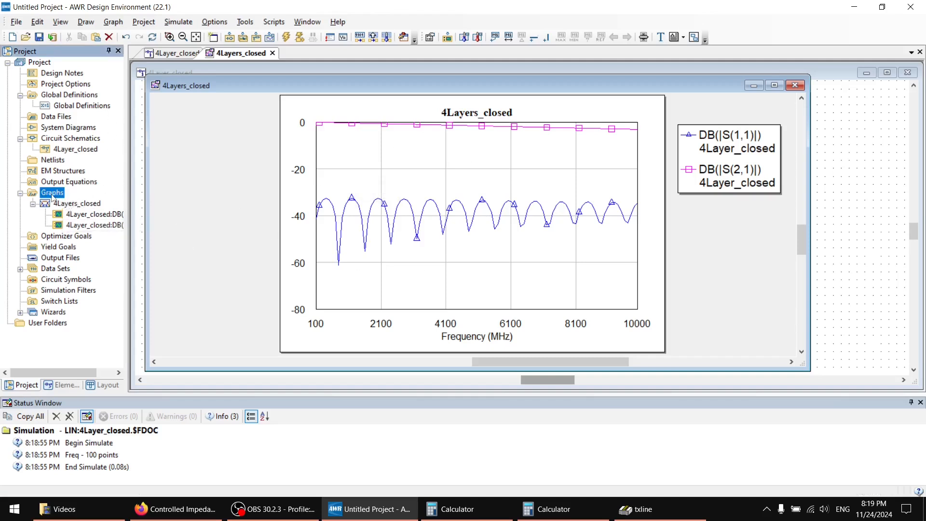
pyautogui.rightClick(52, 195)
pyautogui.click(66, 202)
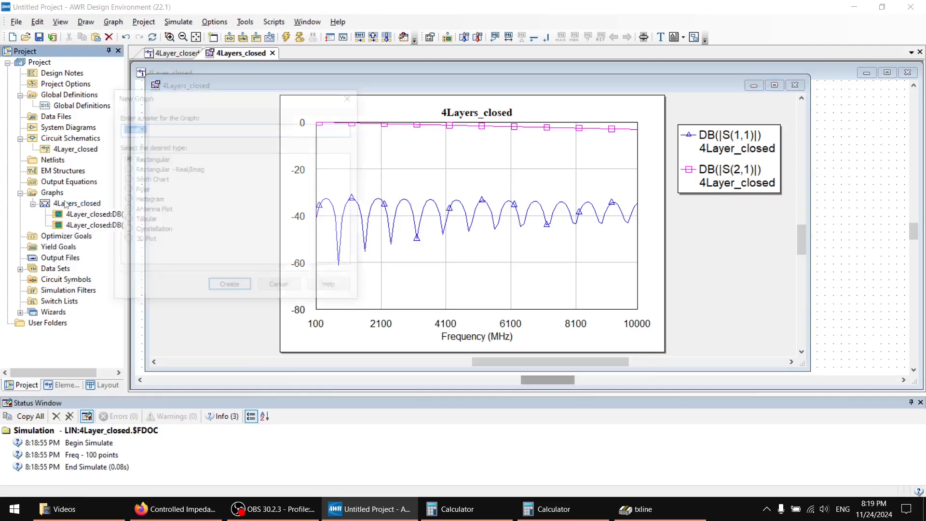
pyautogui.click(145, 183)
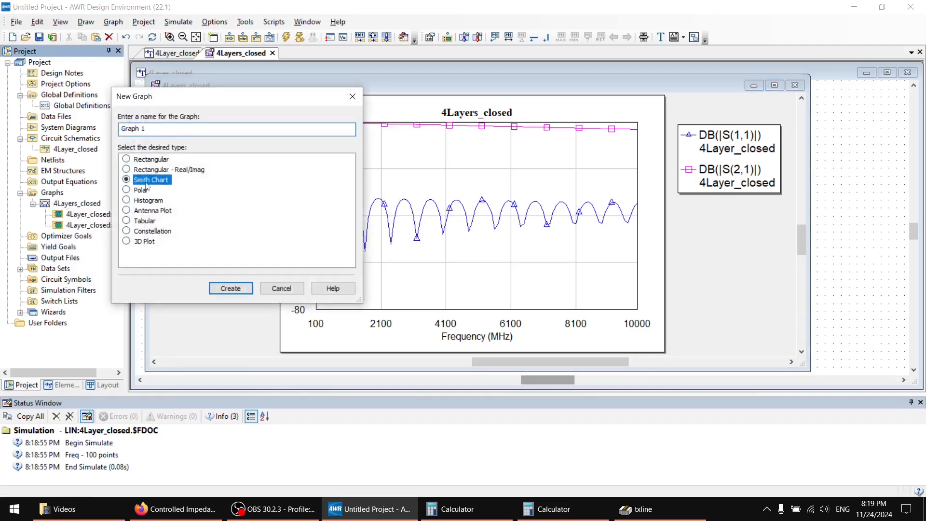
pyautogui.tripleClick(145, 129)
pyautogui.write('Smith_')
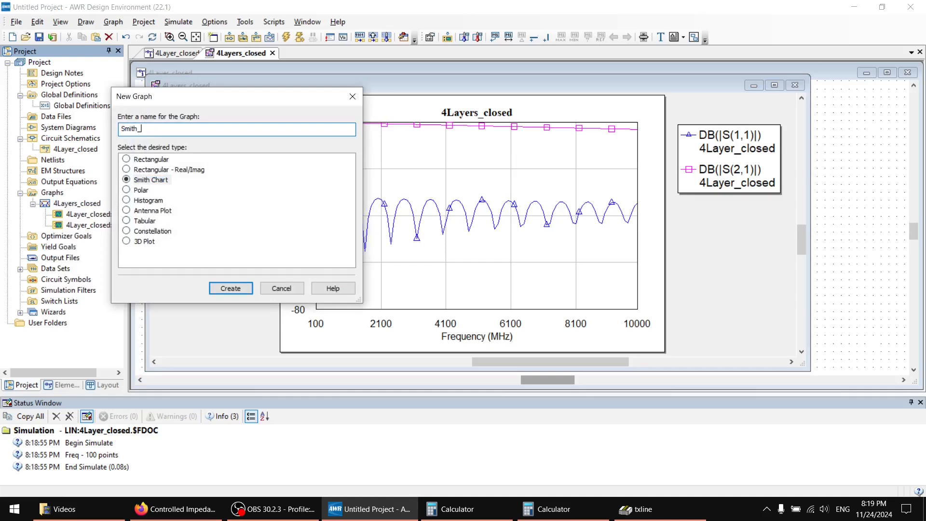
pyautogui.write('4layers')
pyautogui.press('Return')
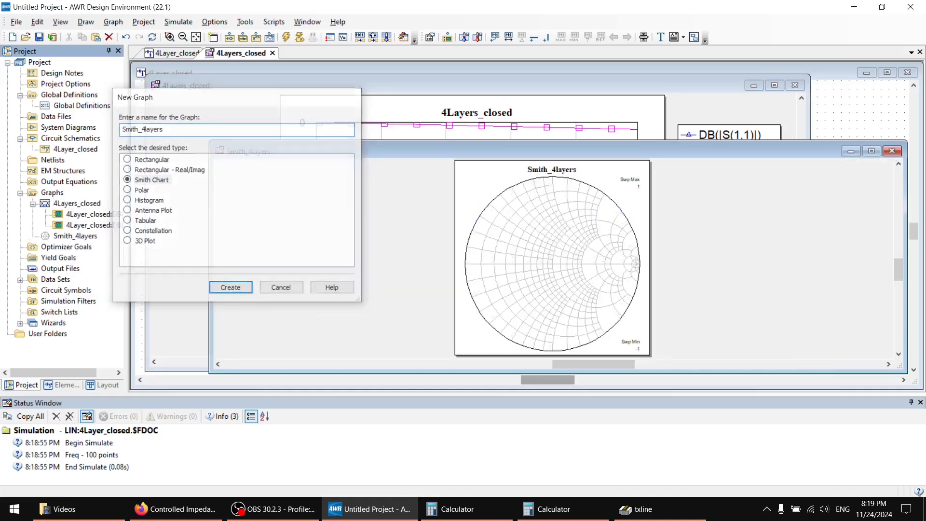
# Add a complex S(1,1) measurement from 4Layer_closed to the Smith_4layers chart and run the simulation.
pyautogui.click(64, 238)
pyautogui.rightClick(64, 241)
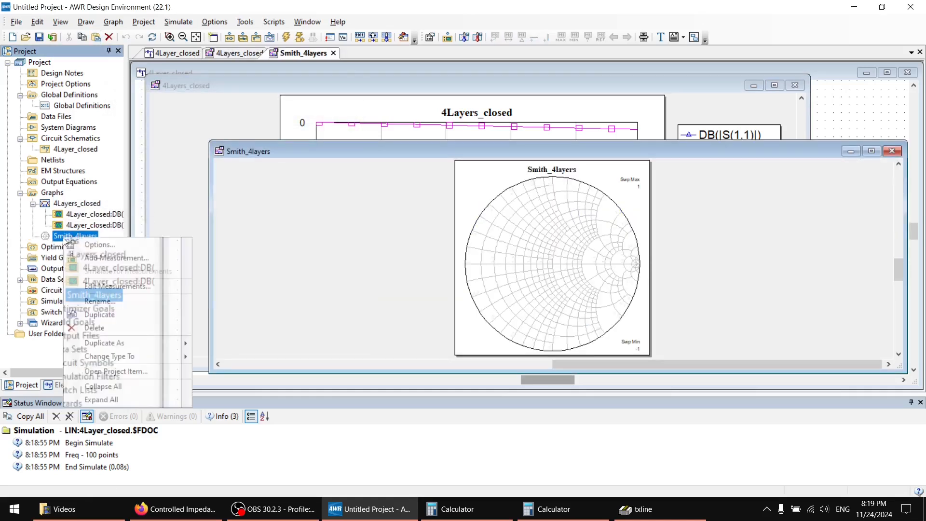
pyautogui.click(91, 261)
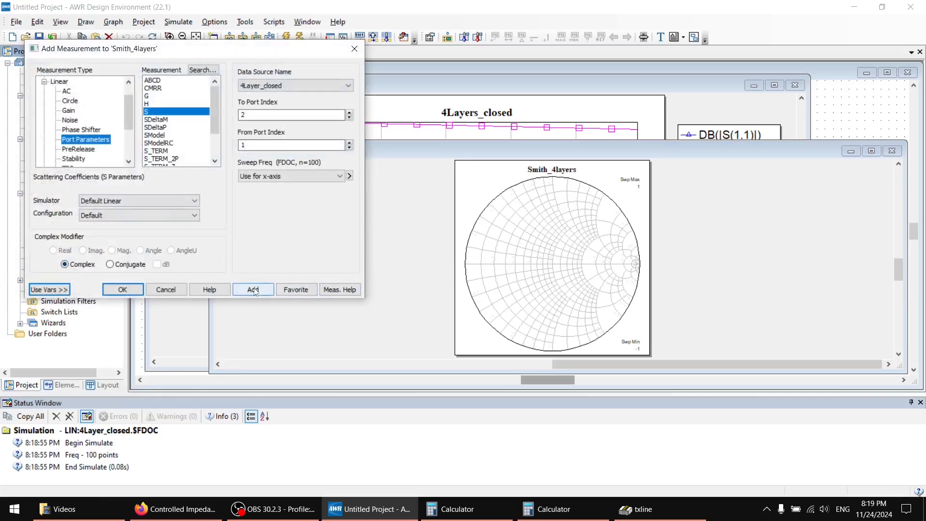
pyautogui.click(349, 119)
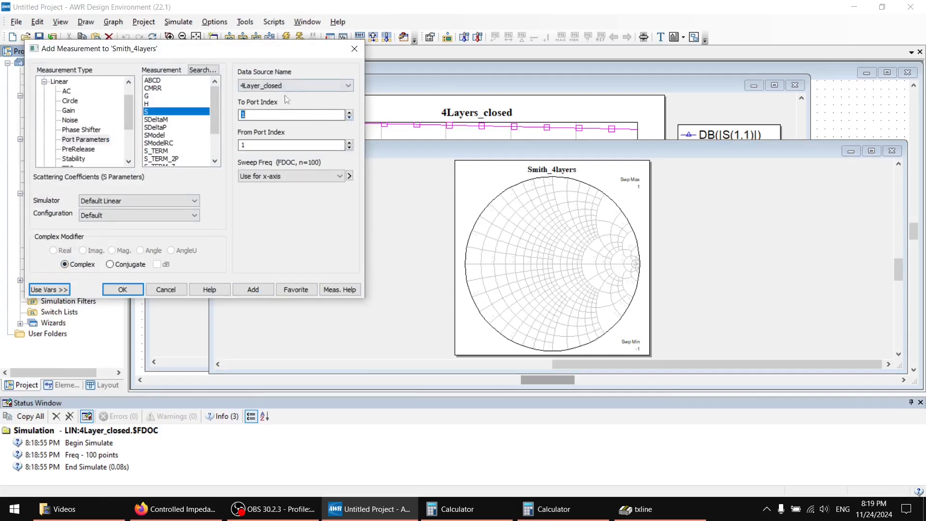
pyautogui.click(258, 291)
pyautogui.click(173, 292)
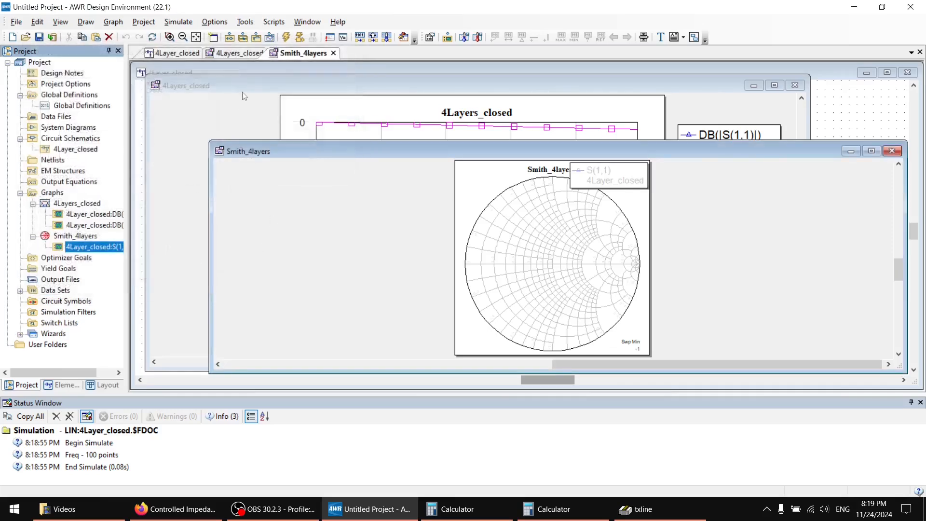
pyautogui.click(286, 38)
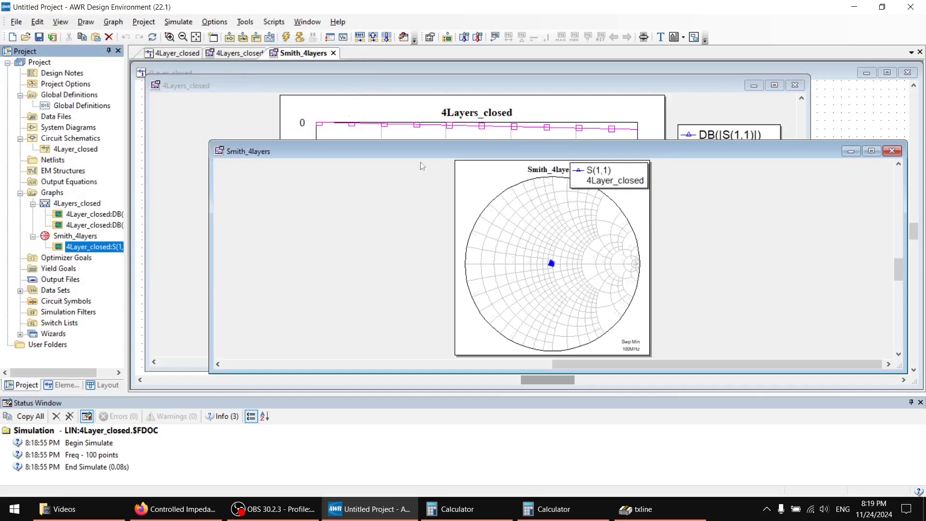
# Resize the Smith_4layers window to enlarge the chart and bring it in front of the schematic.
pyautogui.moveTo(553, 264); pyautogui.dragTo(588, 268)
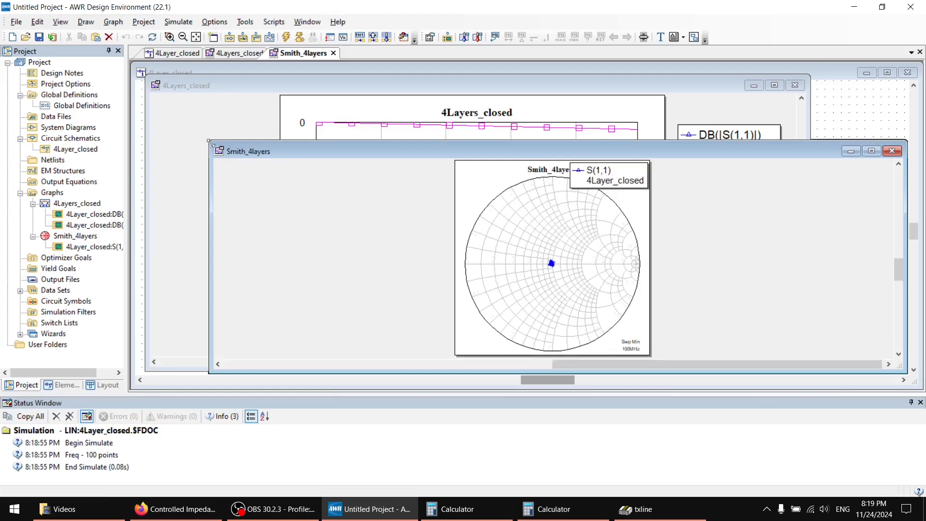
pyautogui.moveTo(210, 142); pyautogui.dragTo(343, 78)
pyautogui.click(318, 73)
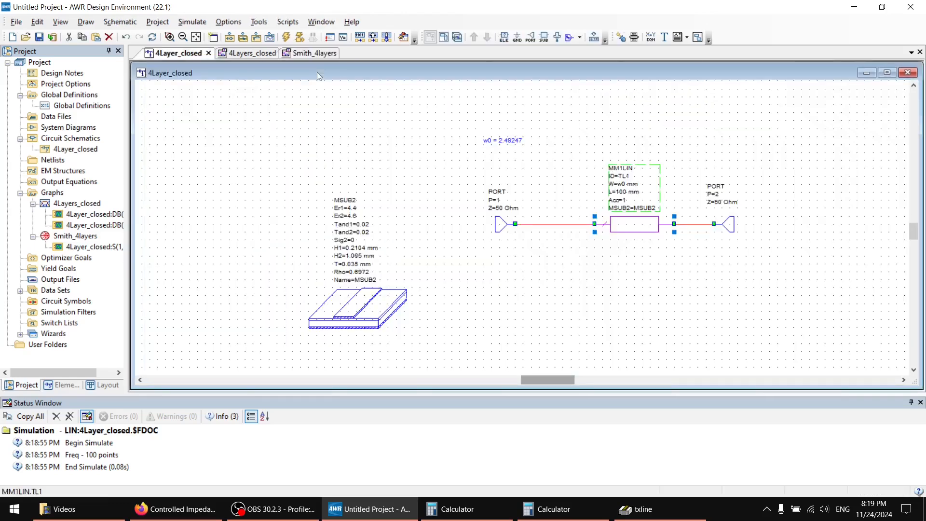
pyautogui.click(303, 56)
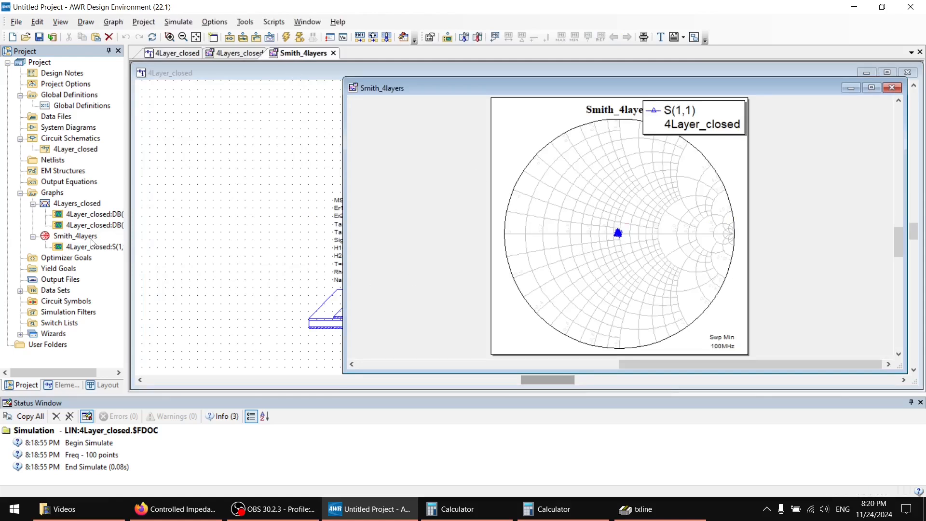
# Restrict the Smith chart's S(1,1) measurement to the single frequency 900 MHz and read its impedance point.
pyautogui.doubleClick(71, 247)
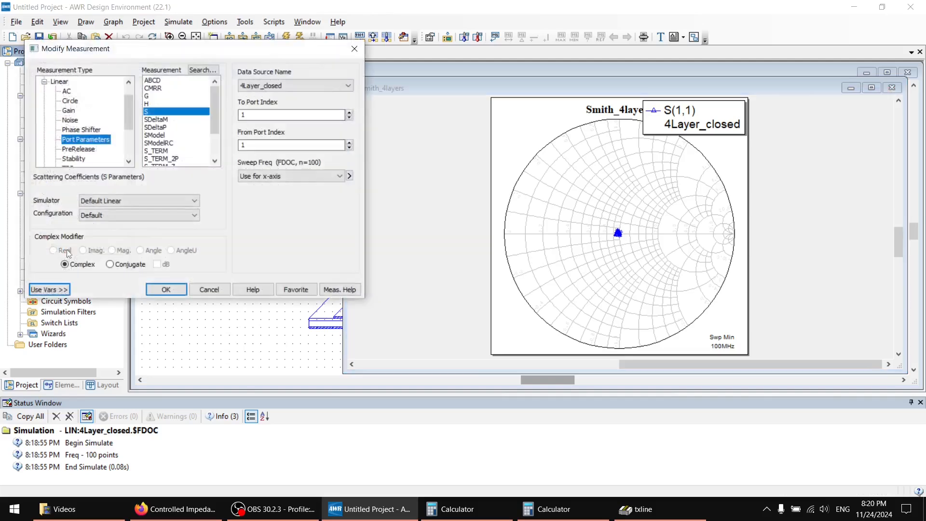
pyautogui.click(334, 178)
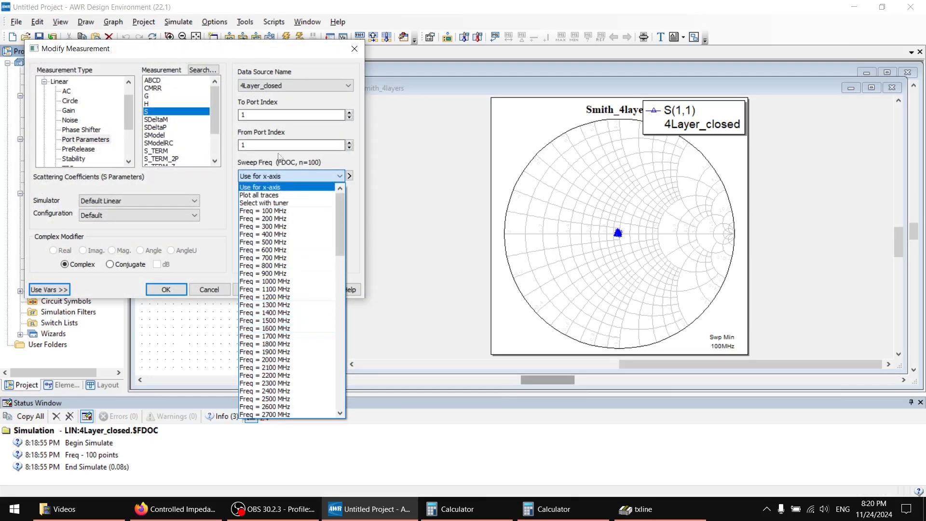
pyautogui.click(281, 275)
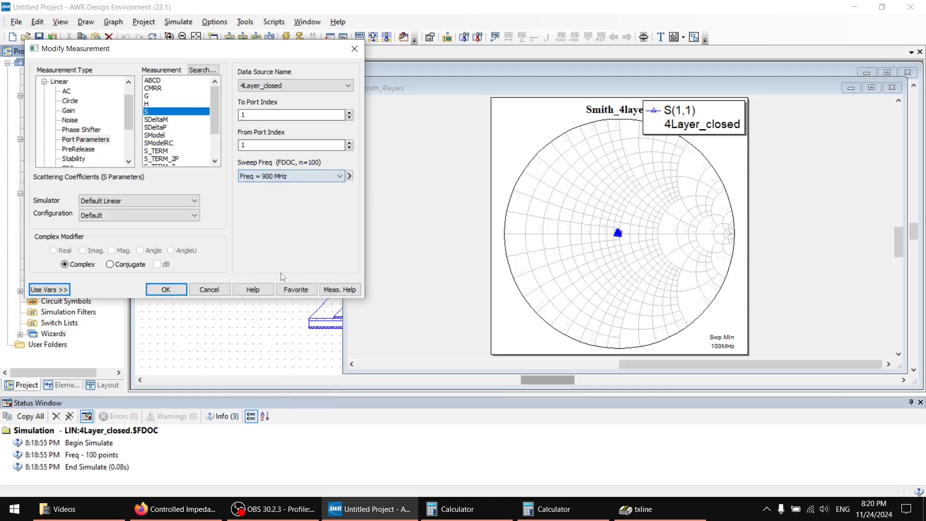
pyautogui.click(165, 290)
pyautogui.moveTo(621, 242)
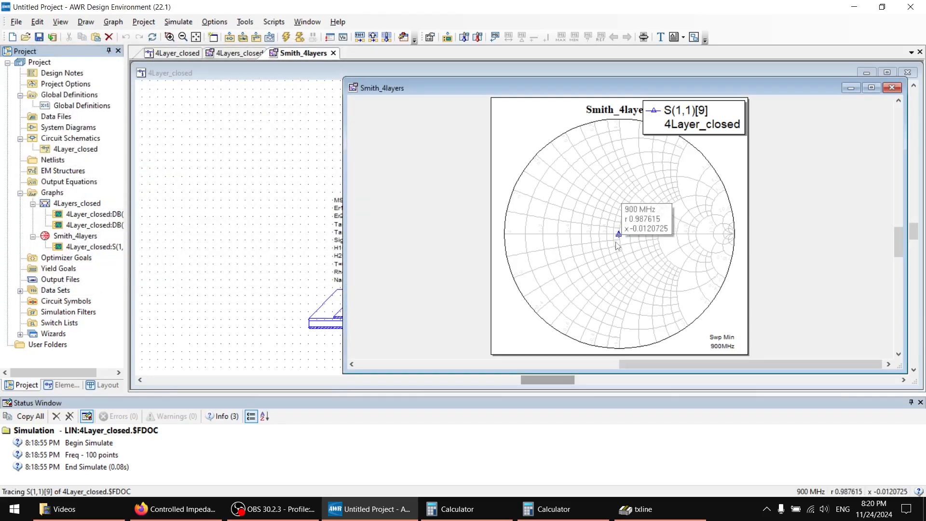
# Arrange the 4Layers_closed graph and the Smith_4layers chart side by side.
pyautogui.moveTo(648, 88); pyautogui.dragTo(671, 100)
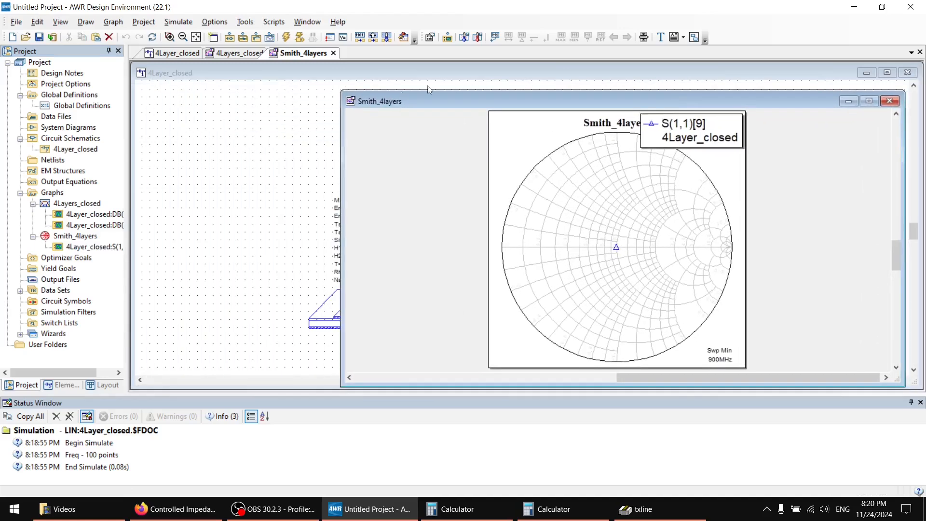
pyautogui.click(237, 54)
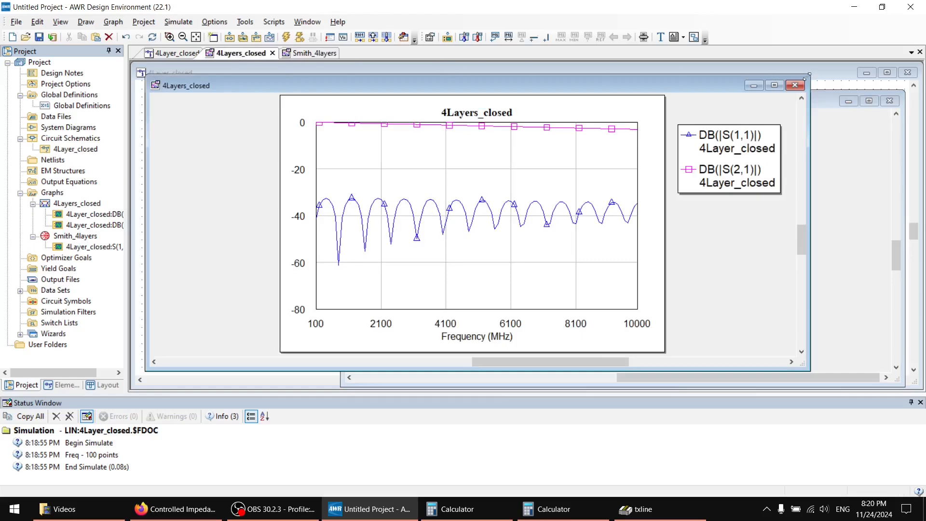
pyautogui.moveTo(807, 75); pyautogui.dragTo(495, 79)
pyautogui.click(538, 101)
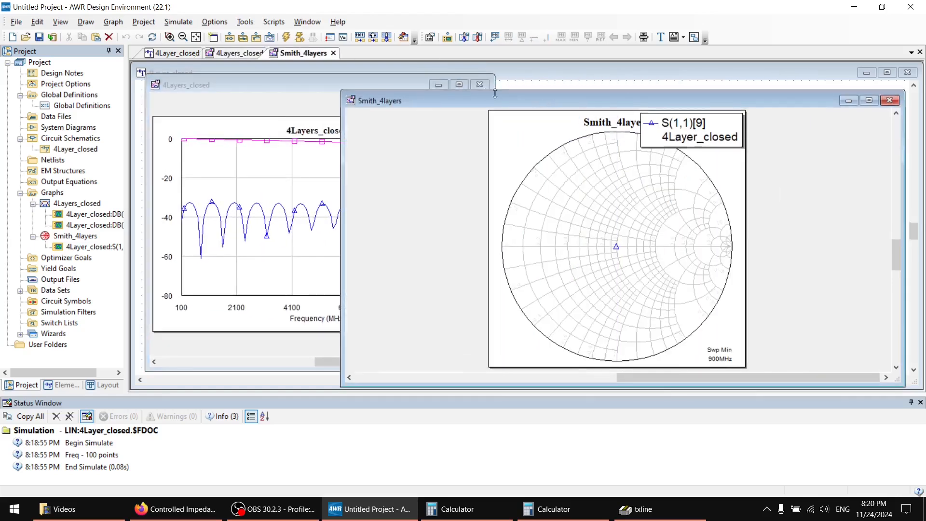
pyautogui.moveTo(346, 87); pyautogui.dragTo(499, 73)
# Open the Tuner and set the w0 tuning limits to 0.1 lower and 5 upper.
pyautogui.click(644, 37)
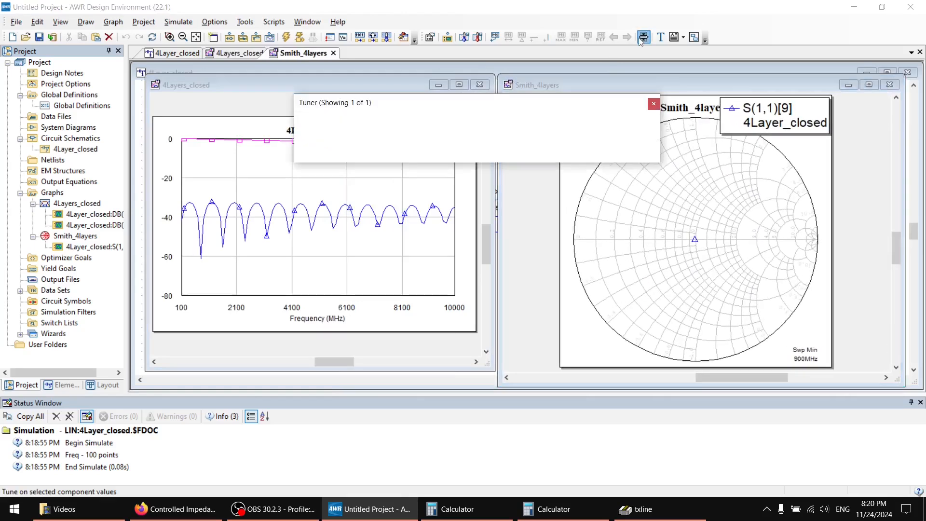
pyautogui.moveTo(542, 99); pyautogui.dragTo(530, 67)
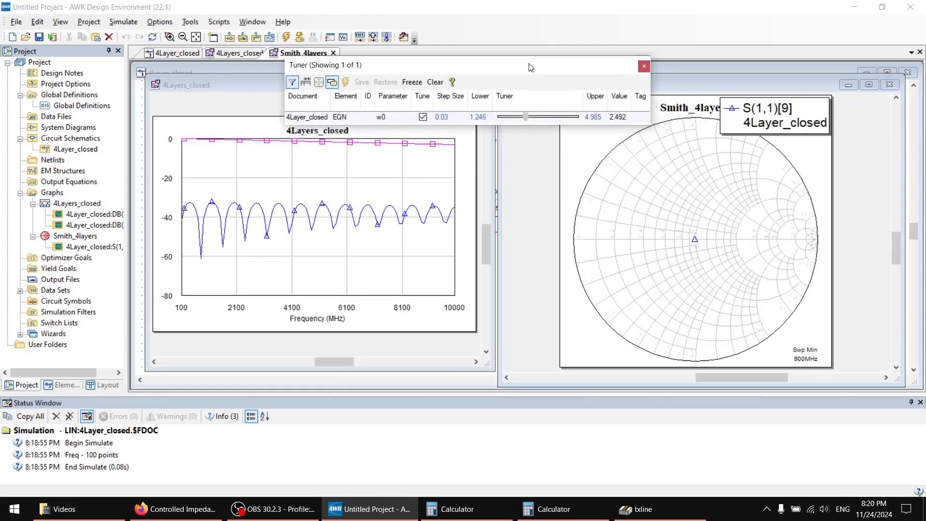
pyautogui.doubleClick(595, 118)
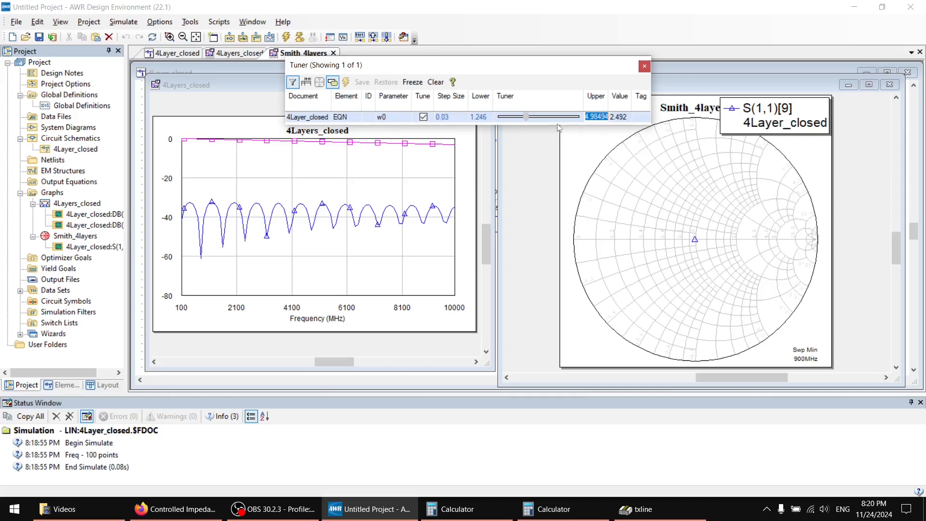
pyautogui.write('5')
pyautogui.doubleClick(475, 118)
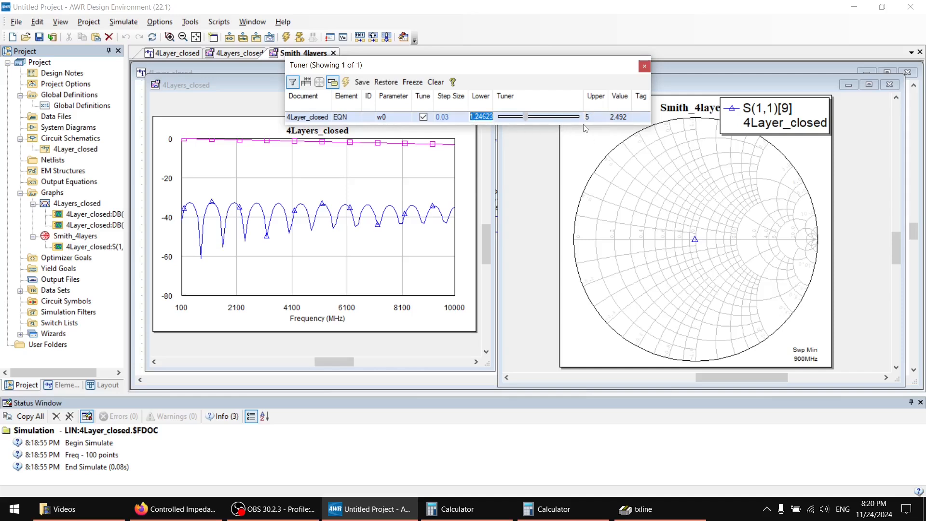
pyautogui.write('0.1')
pyautogui.press('Return')
# Tune w0 to 2.412, close the Tuner and bring the 4Layer_closed schematic to the front.
pyautogui.moveTo(540, 121)
pyautogui.mouseDown()
pyautogui.moveTo(502, 121)
pyautogui.moveTo(588, 127)
pyautogui.moveTo(537, 121)
pyautogui.mouseUp()
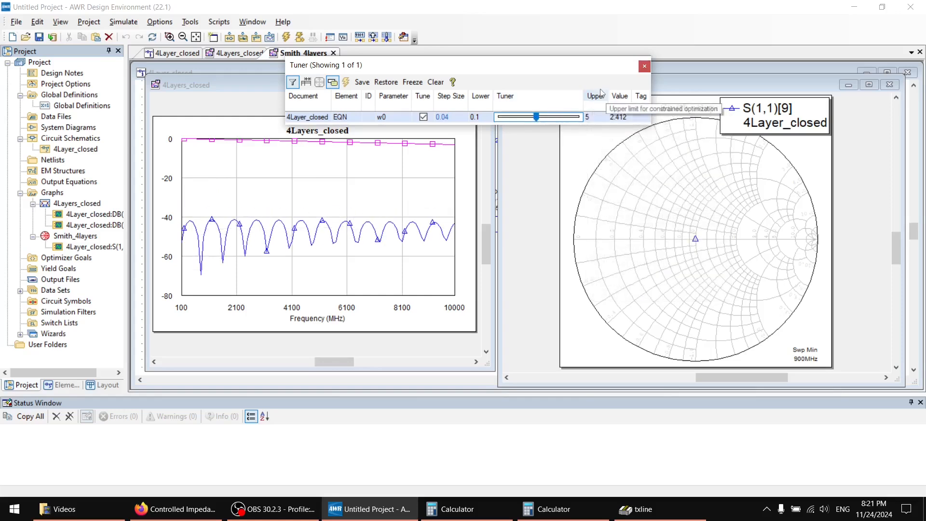
pyautogui.moveTo(570, 70); pyautogui.dragTo(601, 105)
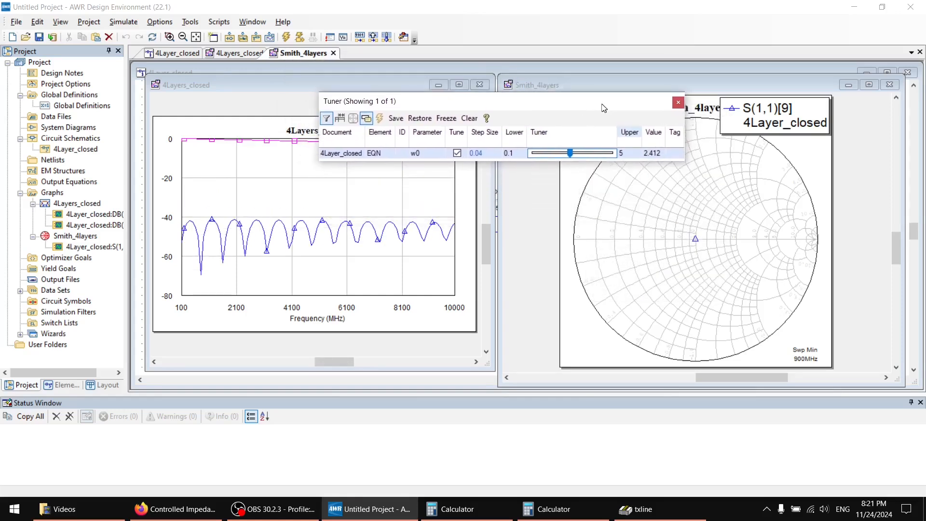
pyautogui.click(675, 100)
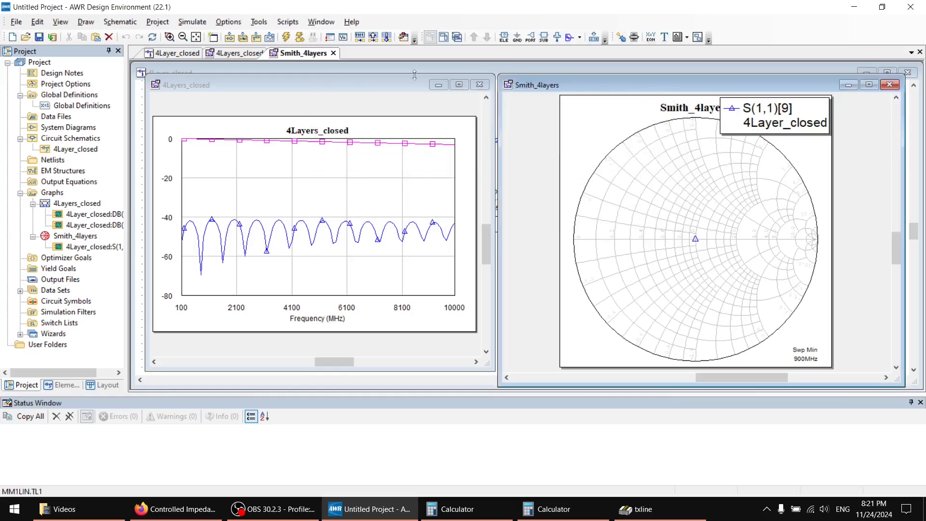
pyautogui.click(434, 66)
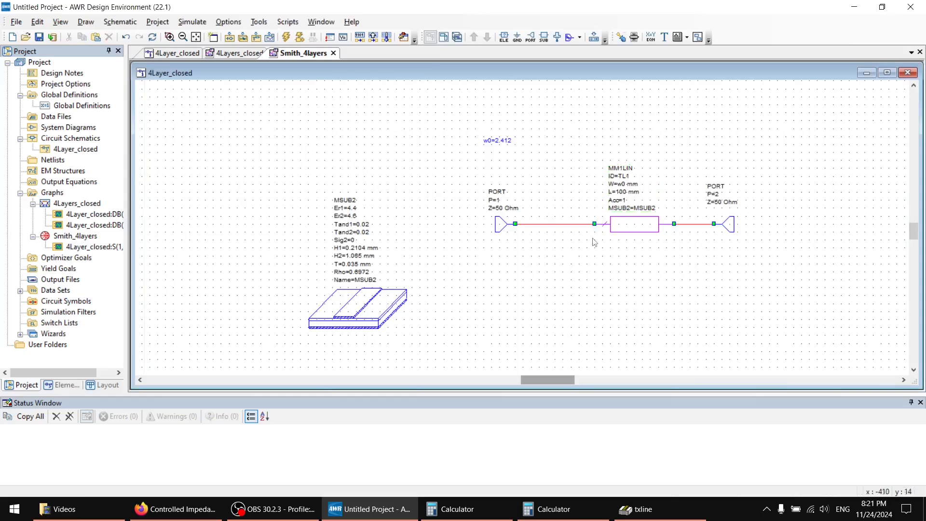
# Center the MM1LIN line between the two ports in 4Layer_closed and rerun the simulation for the 4Layers_closed graph.
pyautogui.moveTo(637, 227); pyautogui.dragTo(613, 227)
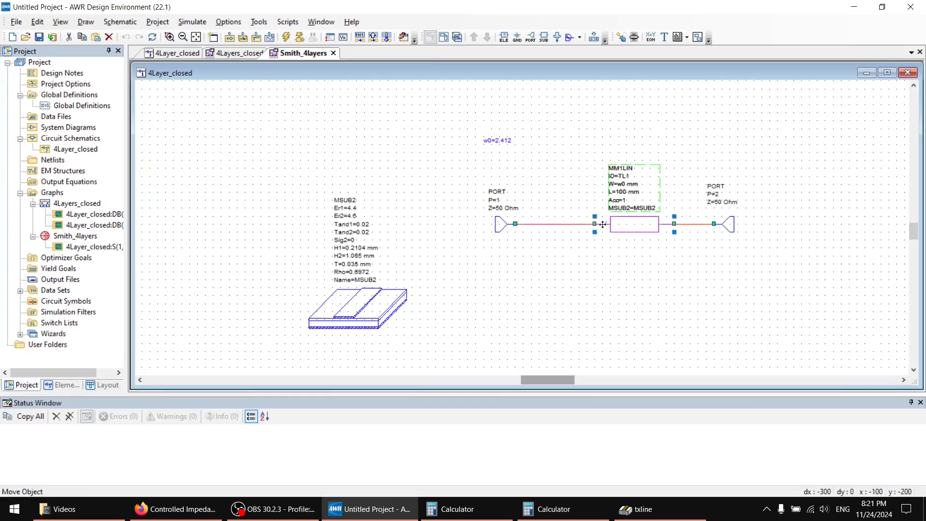
pyautogui.click(626, 157)
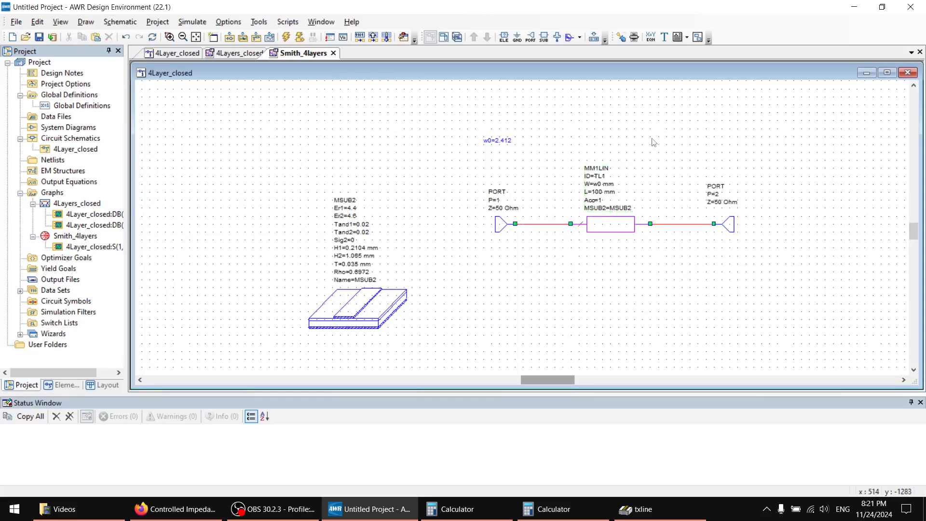
pyautogui.click(243, 54)
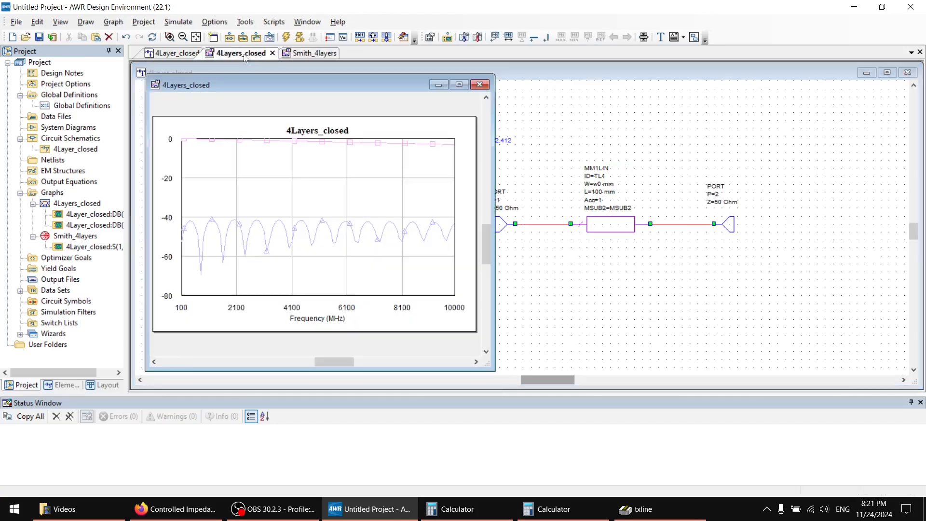
pyautogui.click(286, 37)
pyautogui.click(345, 318)
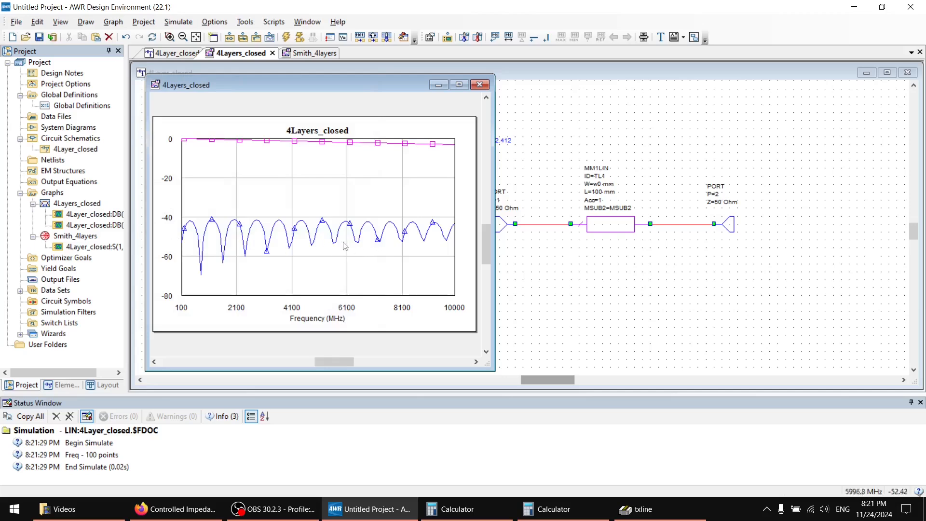
# Duplicate the 4Layer_closed schematic and rename the copy as 4Layer_EM.
pyautogui.click(71, 150)
pyautogui.rightClick(71, 150)
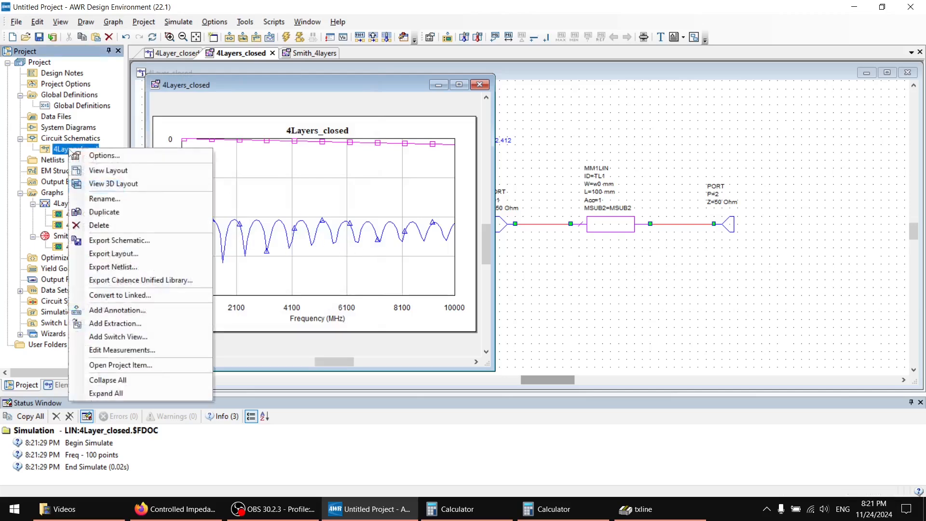
pyautogui.click(93, 205)
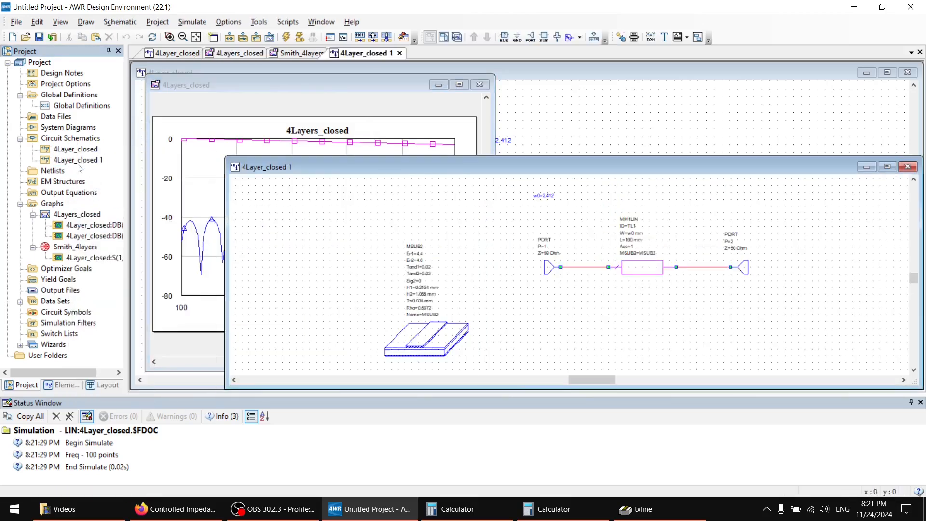
pyautogui.rightClick(79, 162)
pyautogui.click(115, 216)
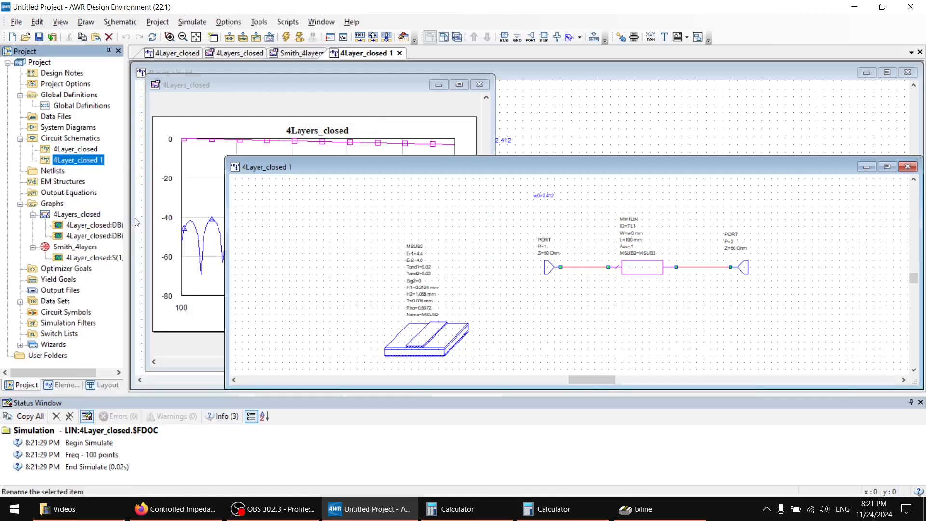
pyautogui.click(190, 130)
pyautogui.press('BackSpace')
pyautogui.press('BackSpace')
pyautogui.press('BackSpace')
pyautogui.press('BackSpace')
pyautogui.press('BackSpace')
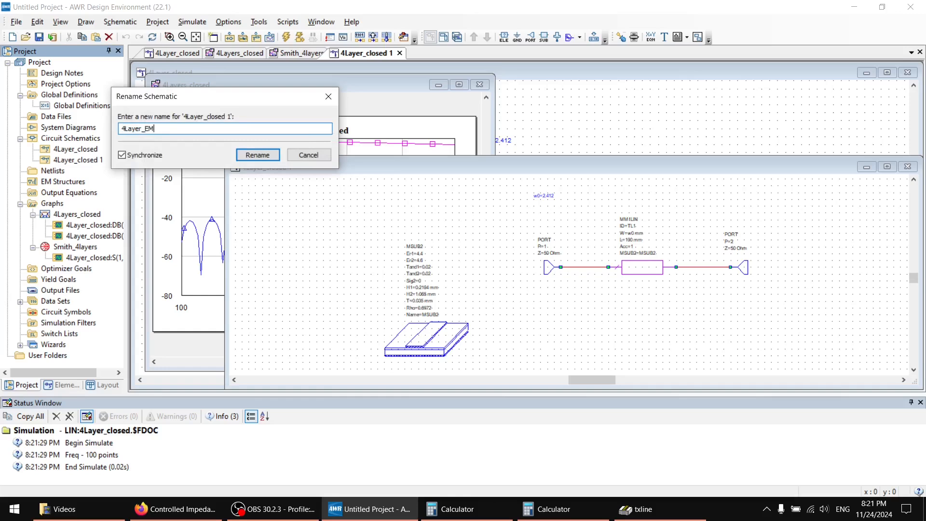
pyautogui.press('Return')
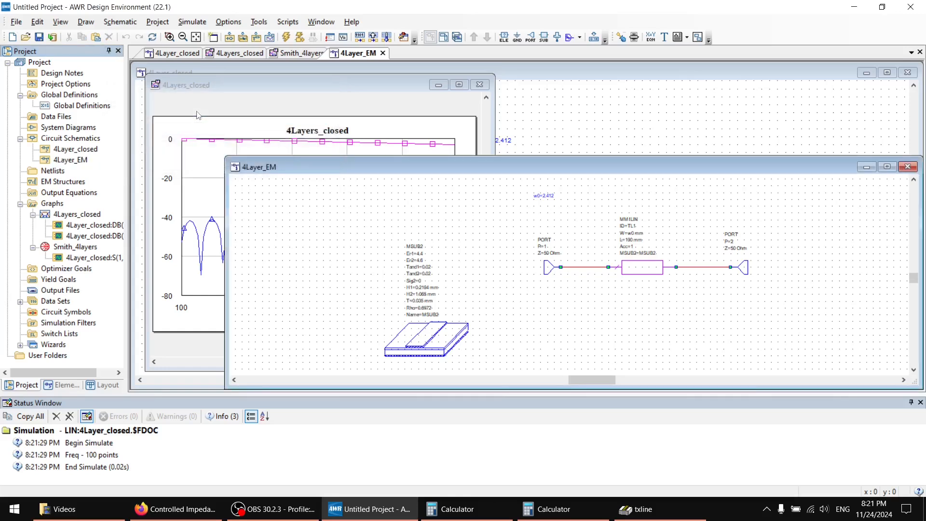
# Move the w0 equation beside port 1 in 4Layer_EM, and turn off tuning for w0 in the 4Layer_closed schematic.
pyautogui.click(547, 197)
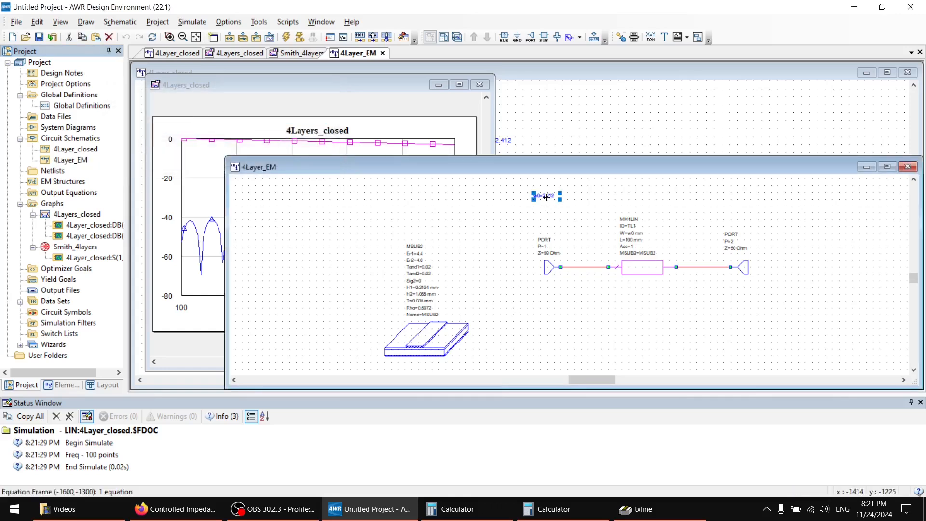
pyautogui.click(530, 140)
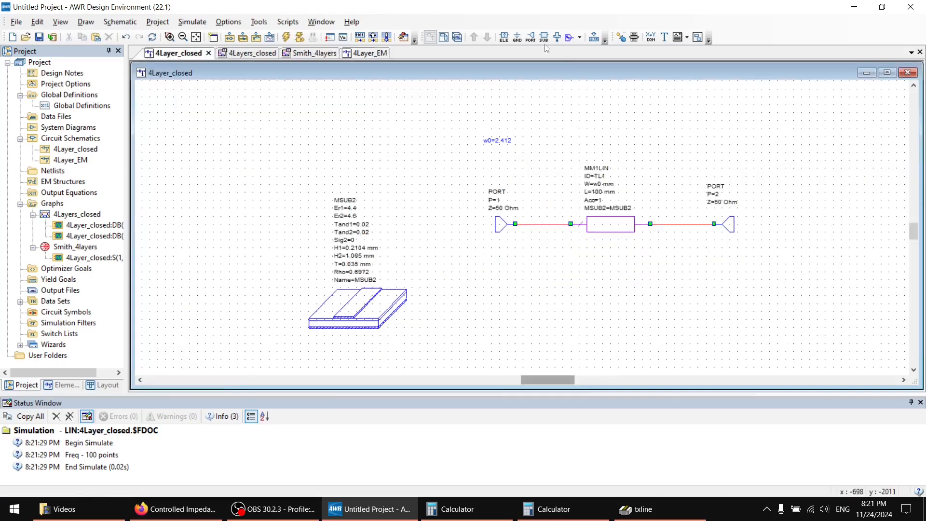
pyautogui.click(621, 37)
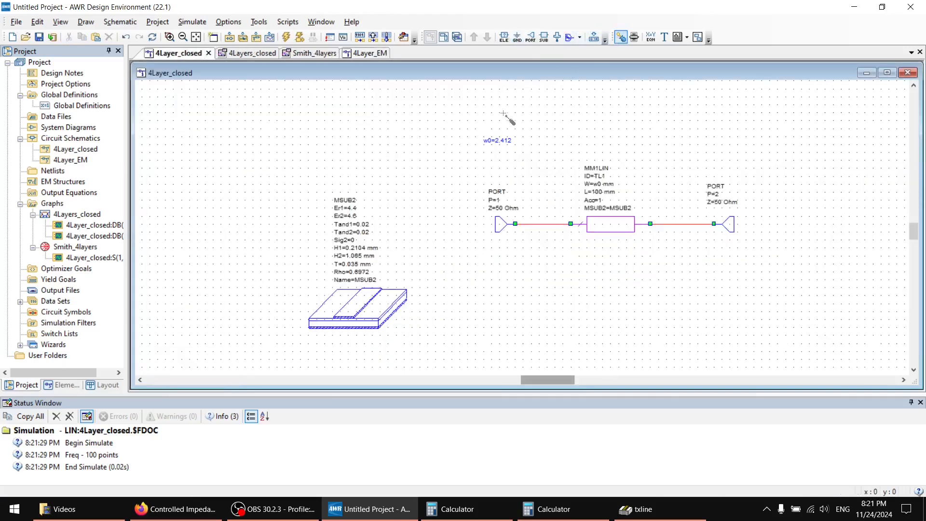
pyautogui.click(497, 141)
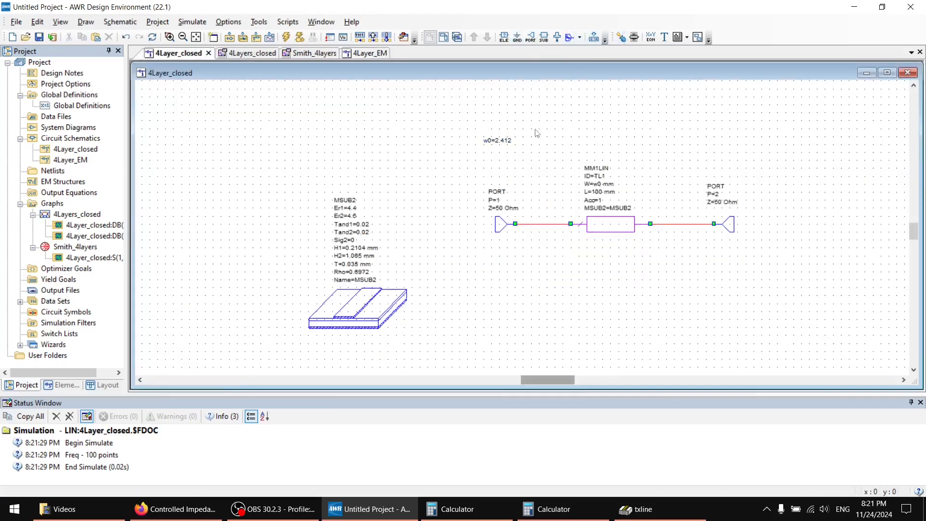
# Close the 4Layer_closed schematic and both graph windows, leaving only the 4Layer_EM schematic open.
pyautogui.click(908, 73)
pyautogui.click(890, 84)
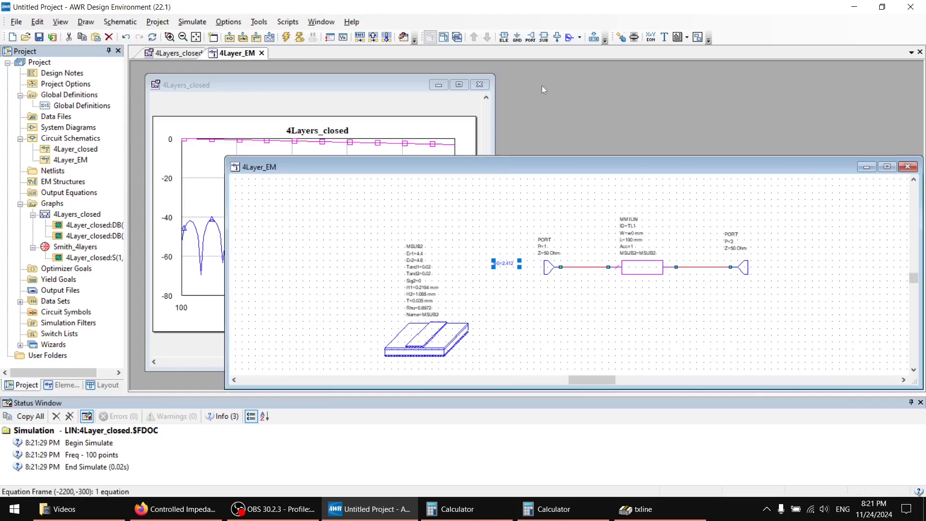
pyautogui.click(479, 85)
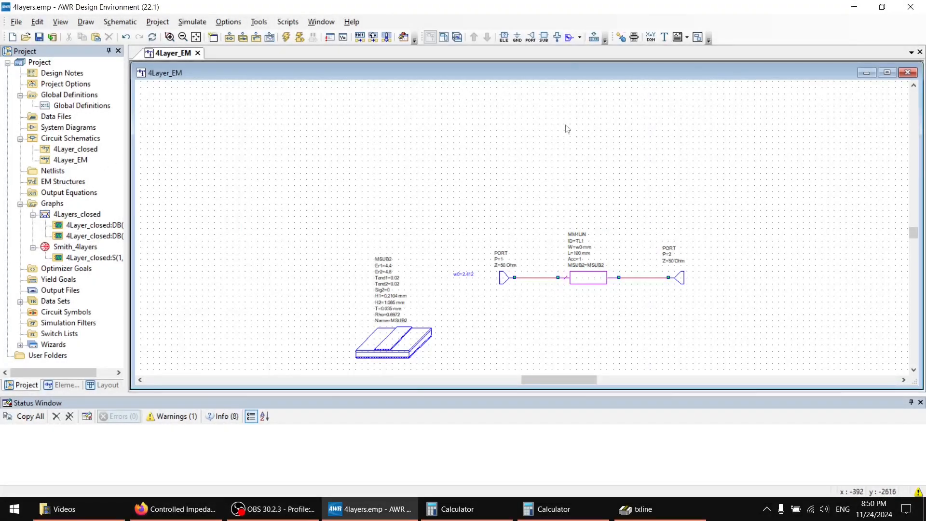
# Enable EM extraction for the MM1LIN line in 4Layer_EM with the group name EM_Extract.
pyautogui.doubleClick(597, 279)
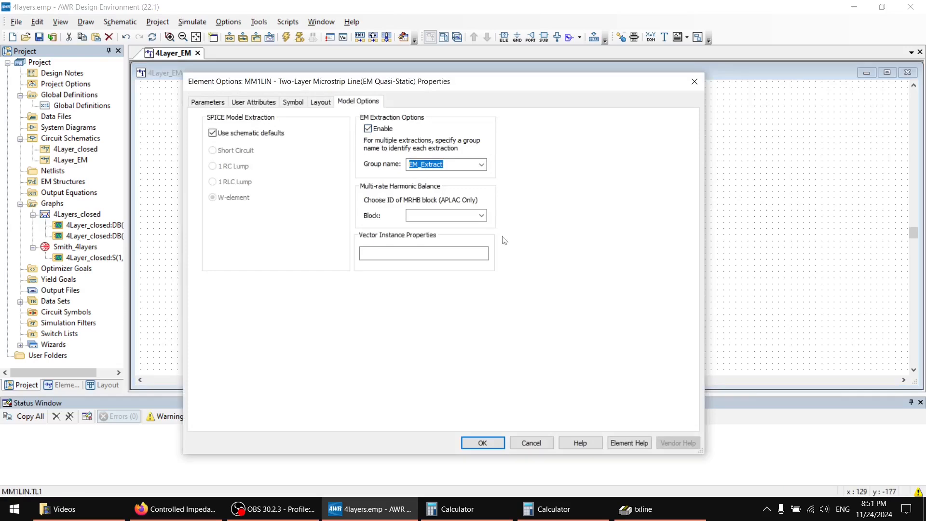
pyautogui.click(488, 444)
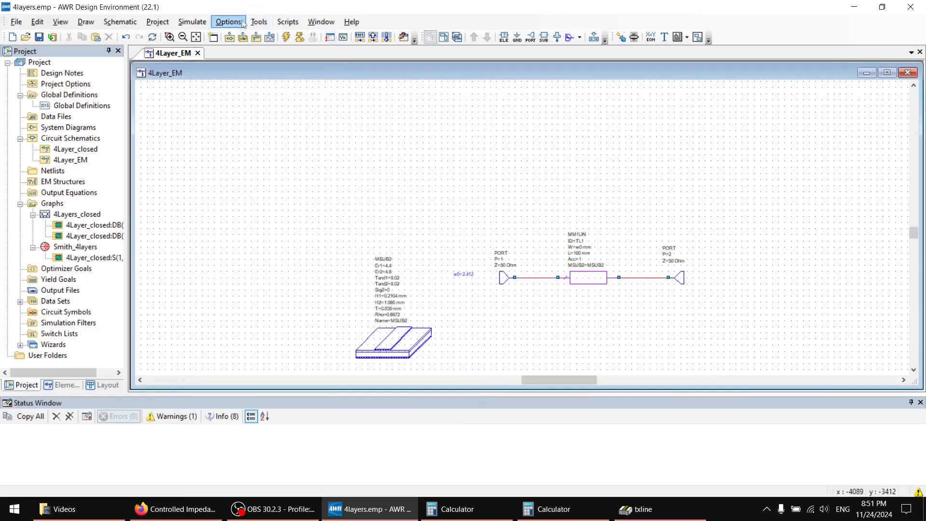
# Run the Axiem Setup script on substrate 4Layer_EM.MSUB2.MSUB2 with a 0.1 mm grid, union shapes, auto ports and lossy ground planes.
pyautogui.click(259, 22)
pyautogui.moveTo(288, 22)
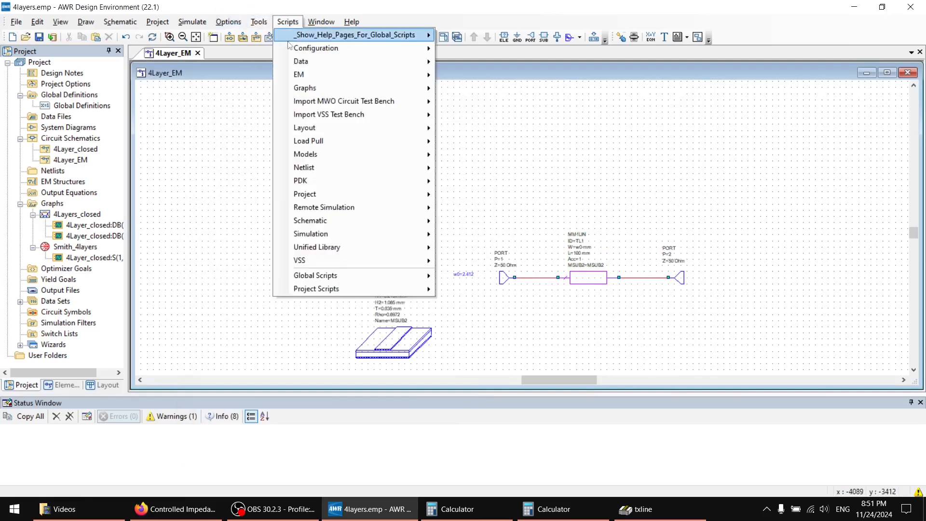
pyautogui.moveTo(309, 82)
pyautogui.click(490, 100)
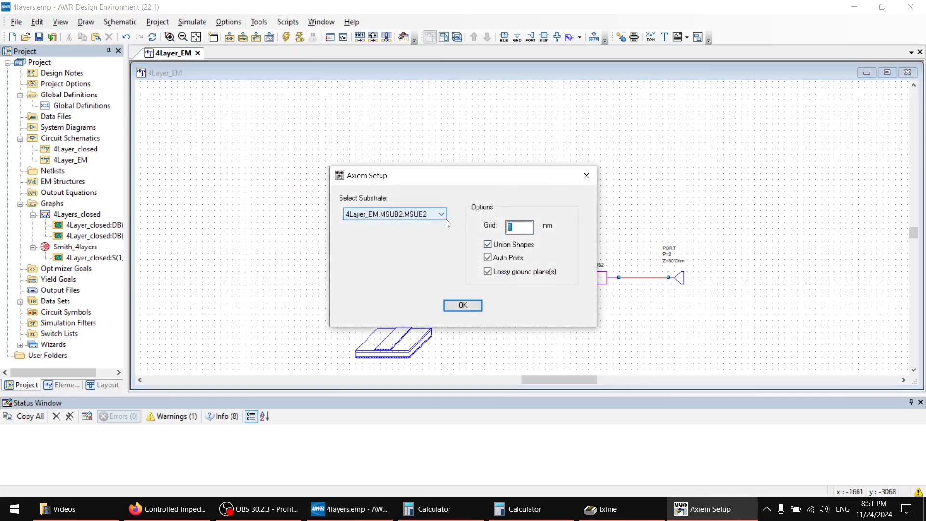
pyautogui.write('0.21')
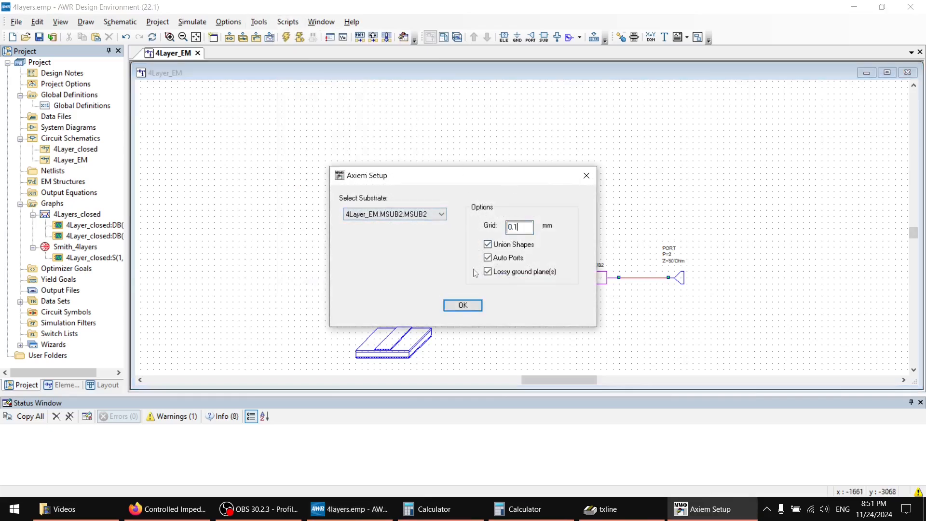
pyautogui.click(463, 306)
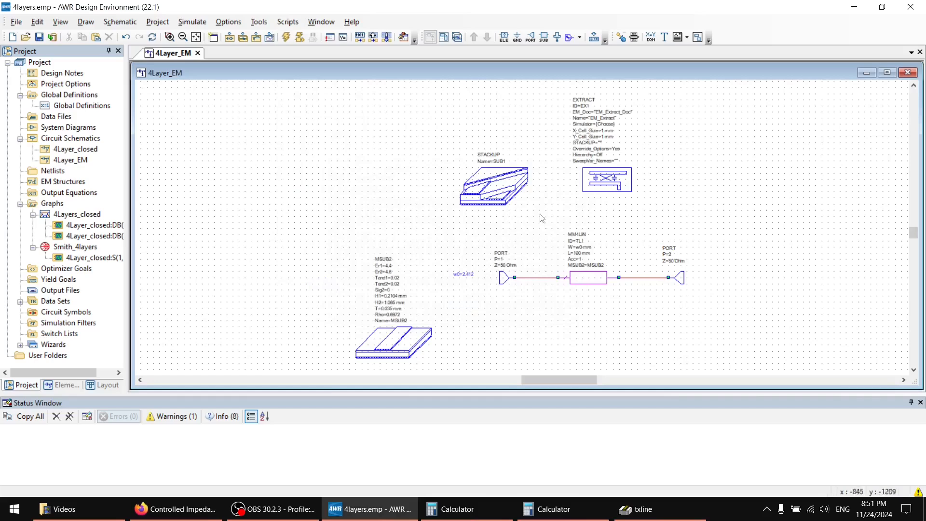
# Set the EXTRACT block's X_Cell_Size and Y_Cell_Size to 0.1 mm.
pyautogui.click(618, 139)
pyautogui.scroll(4, 617, 139)
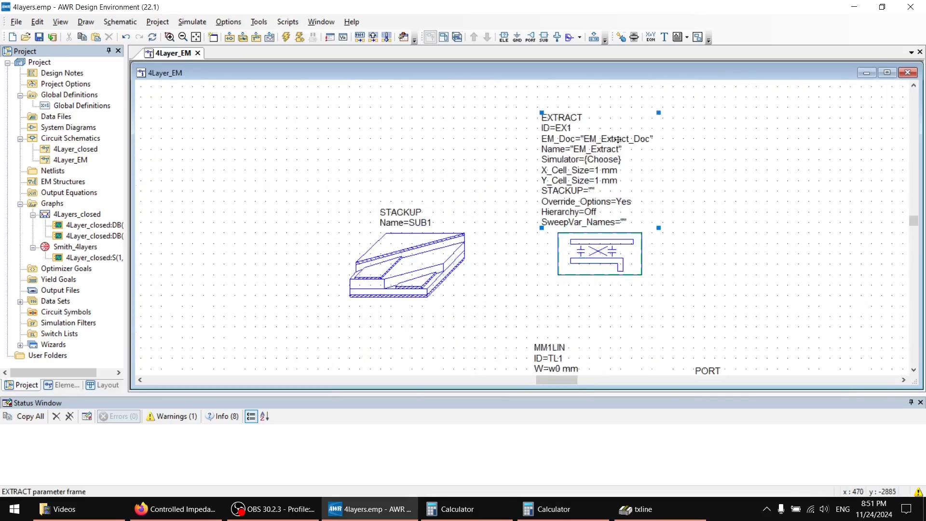
pyautogui.doubleClick(597, 183)
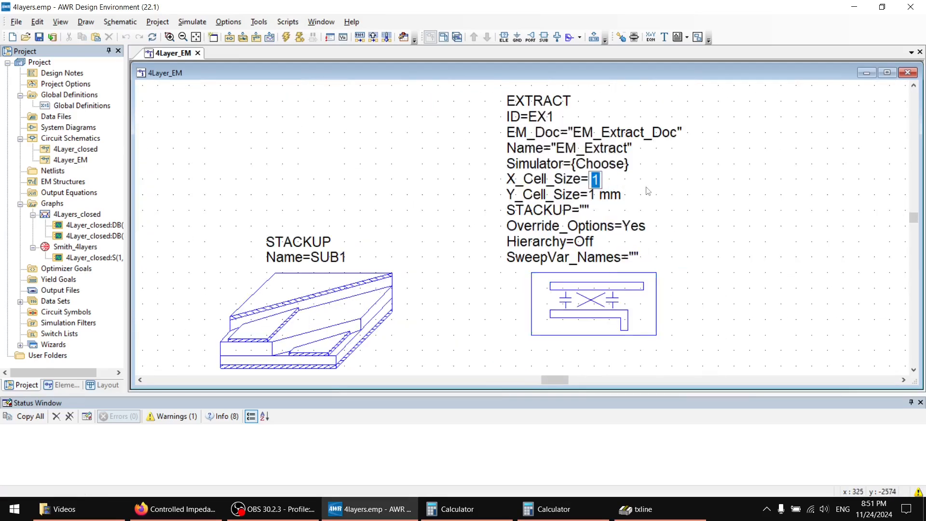
pyautogui.write('0.1')
pyautogui.press('Return')
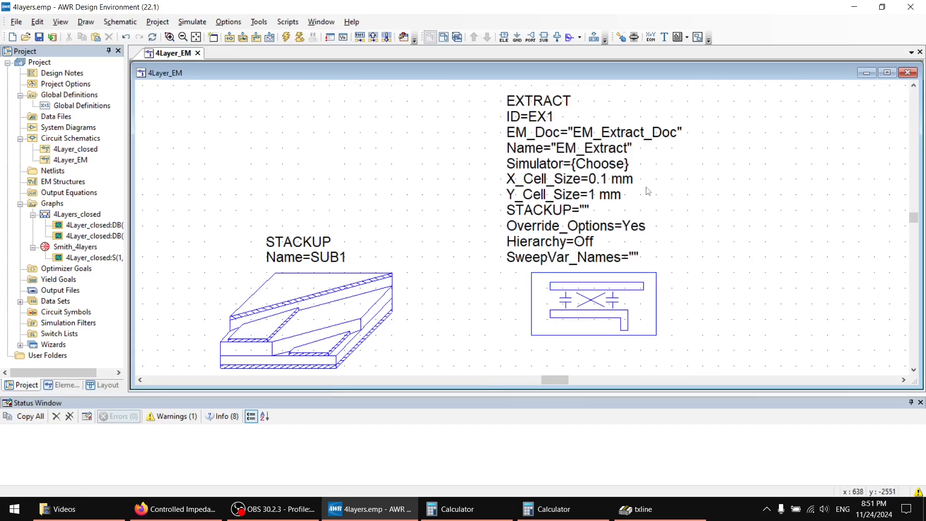
pyautogui.doubleClick(597, 194)
pyautogui.write('0.')
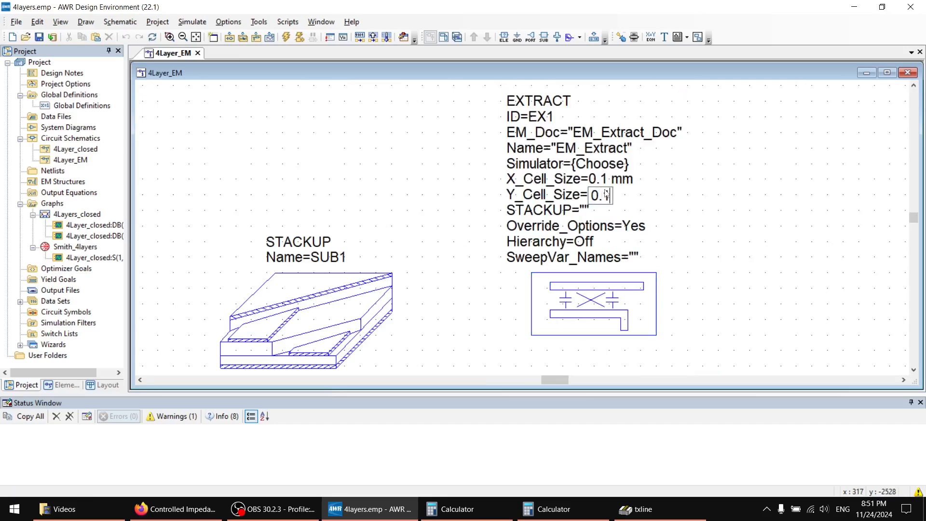
pyautogui.write('1')
pyautogui.press('Return')
# Add a dielectric definition named TOP to the STACKUP element, starting from the FR4 preset with Er 4.4 and TanD 0.02.
pyautogui.scroll(-2, 448, 257)
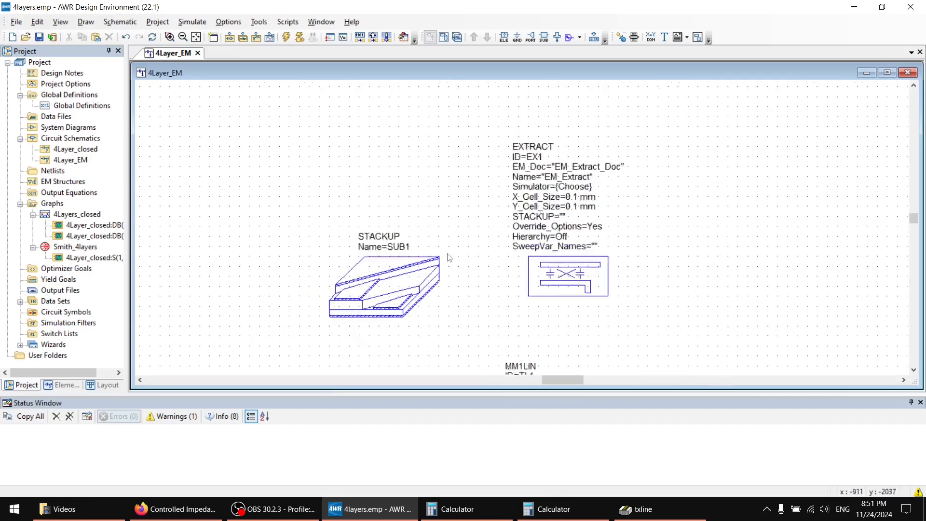
pyautogui.scroll(-2, 448, 260)
pyautogui.scroll(-3, 427, 210)
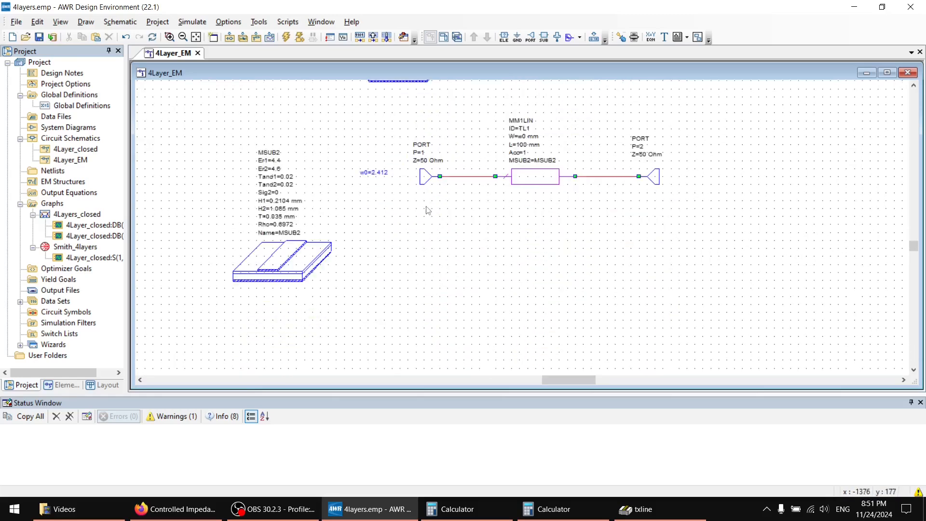
pyautogui.scroll(3, 427, 210)
pyautogui.doubleClick(421, 193)
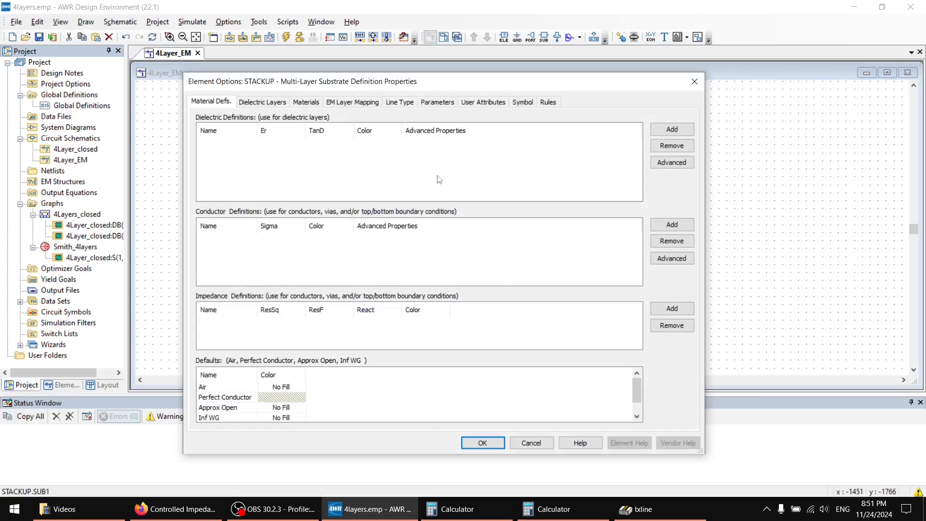
pyautogui.moveTo(533, 85)
pyautogui.mouseDown()
pyautogui.moveTo(723, 179)
pyautogui.moveTo(710, 400)
pyautogui.moveTo(682, 363)
pyautogui.moveTo(656, 294)
pyautogui.moveTo(528, 62)
pyautogui.moveTo(533, 23)
pyautogui.moveTo(529, 67)
pyautogui.mouseUp()
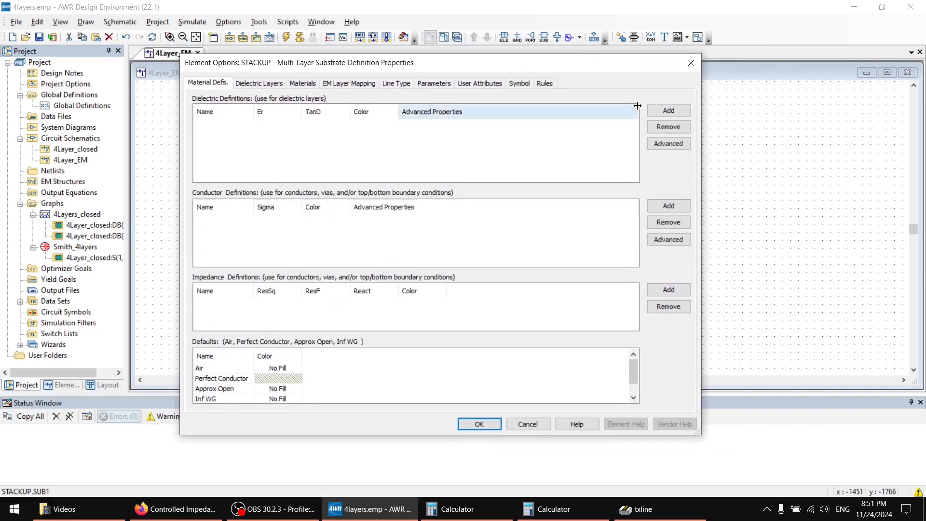
pyautogui.click(667, 112)
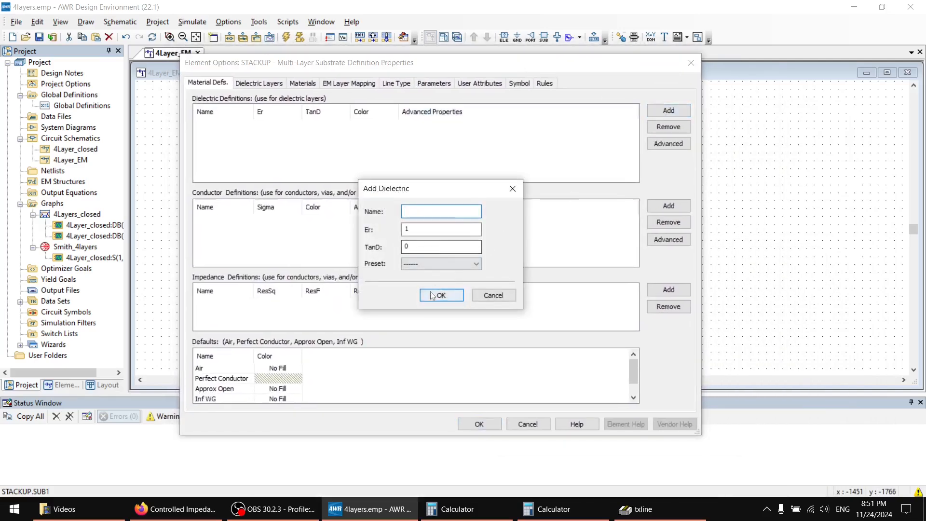
pyautogui.click(413, 264)
pyautogui.click(424, 298)
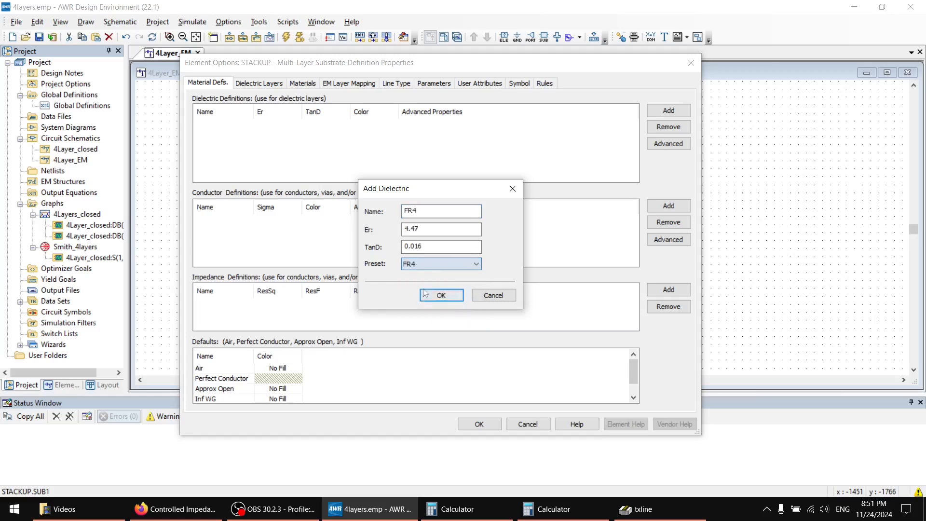
pyautogui.click(425, 210)
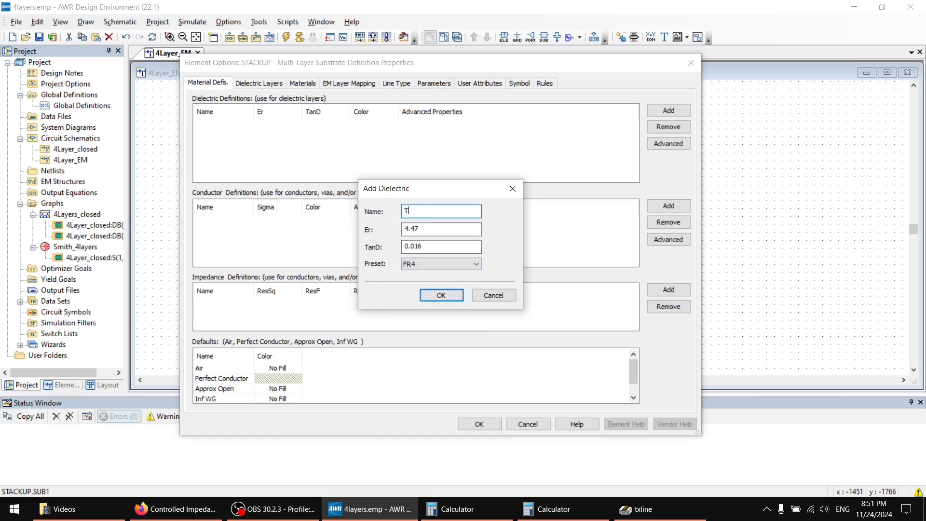
pyautogui.click(435, 228)
pyautogui.click(436, 242)
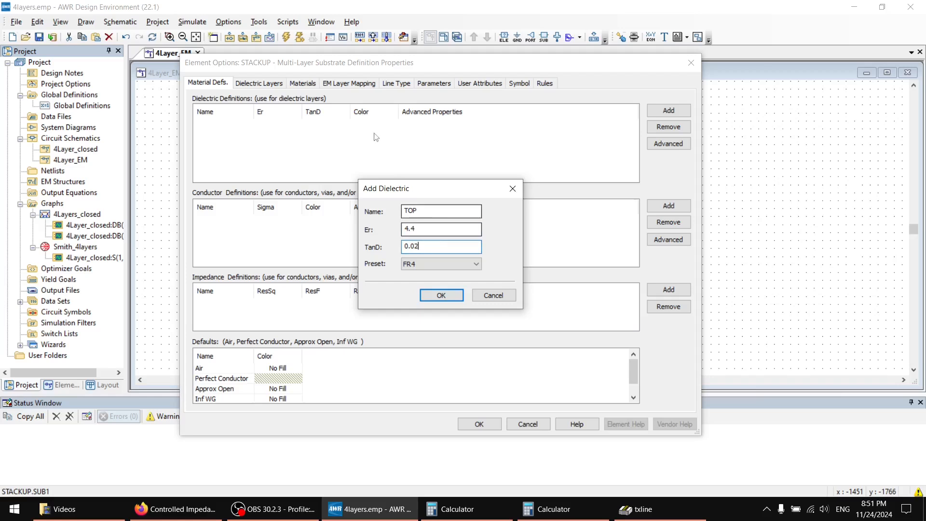
pyautogui.click(435, 296)
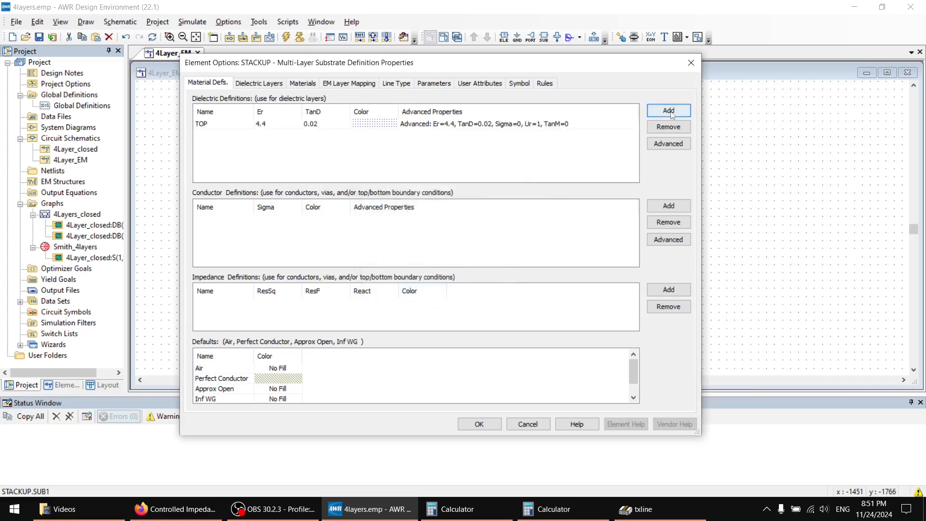
# Change the TOP dielectric's display fill to a green pattern.
pyautogui.click(362, 127)
pyautogui.click(394, 124)
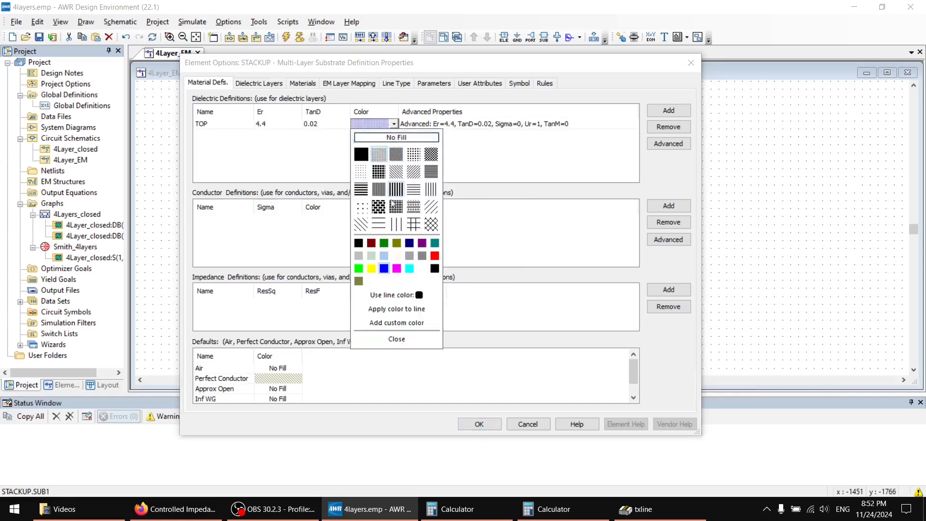
pyautogui.click(359, 268)
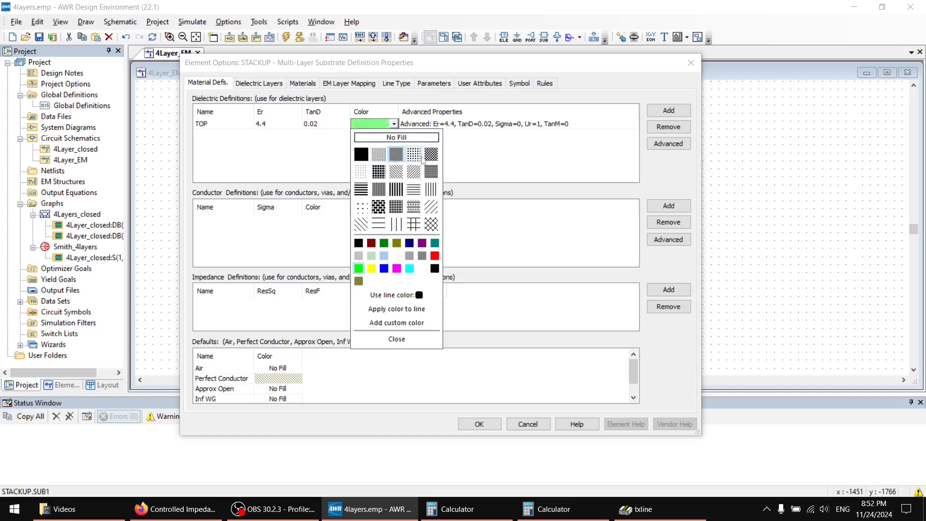
pyautogui.click(414, 154)
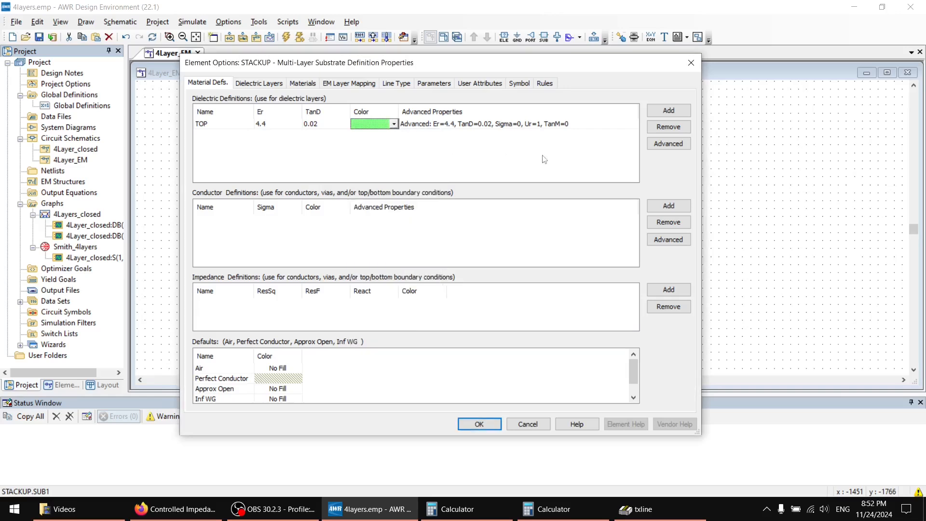
# Start a second dielectric definition from the FR4 preset and set its Er to 4.6.
pyautogui.click(668, 112)
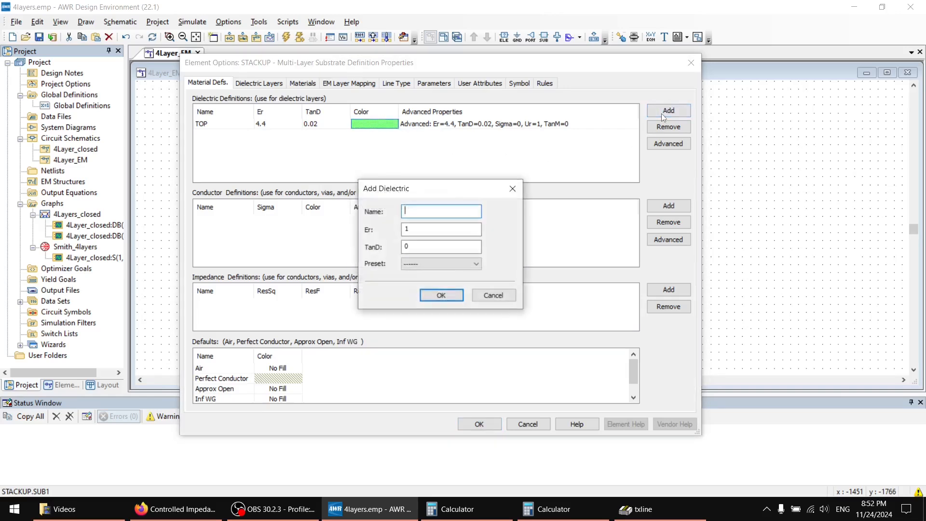
pyautogui.click(439, 264)
pyautogui.click(418, 300)
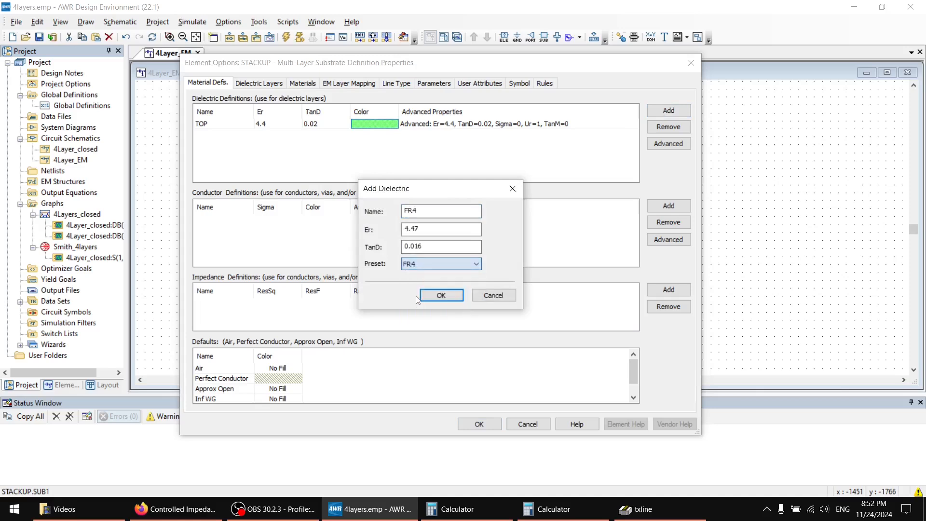
pyautogui.click(419, 264)
pyautogui.click(416, 265)
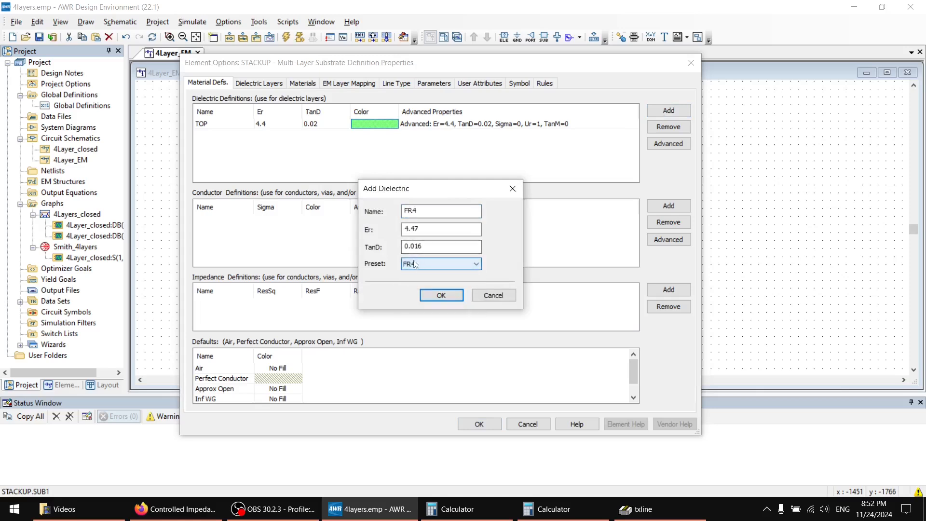
pyautogui.click(430, 229)
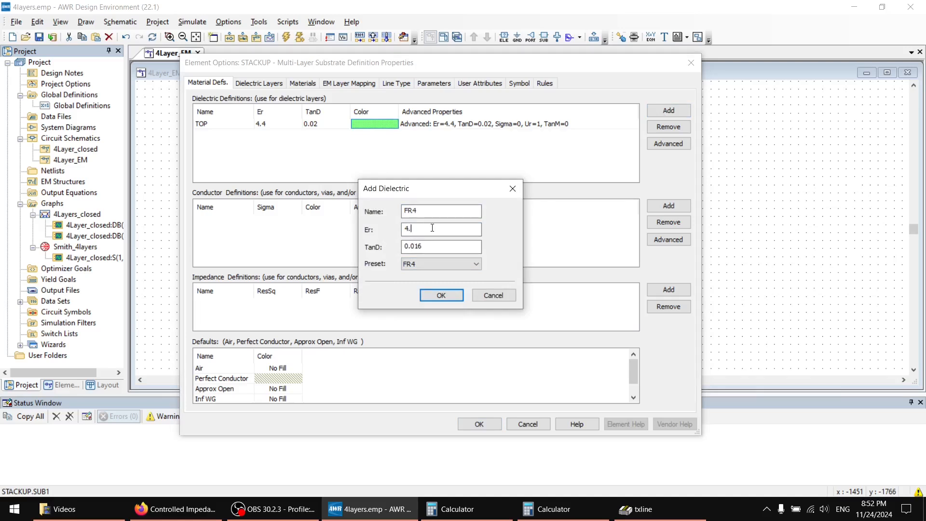
pyautogui.click(427, 264)
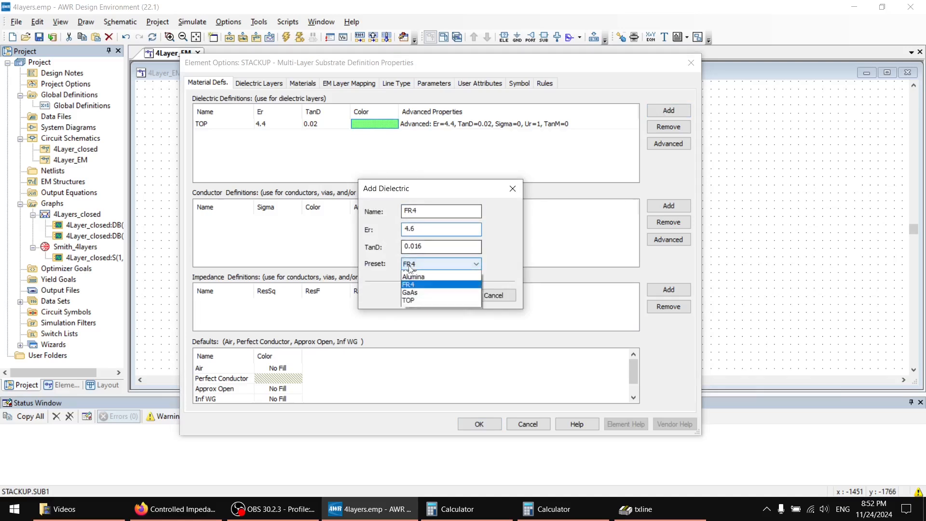
pyautogui.click(521, 256)
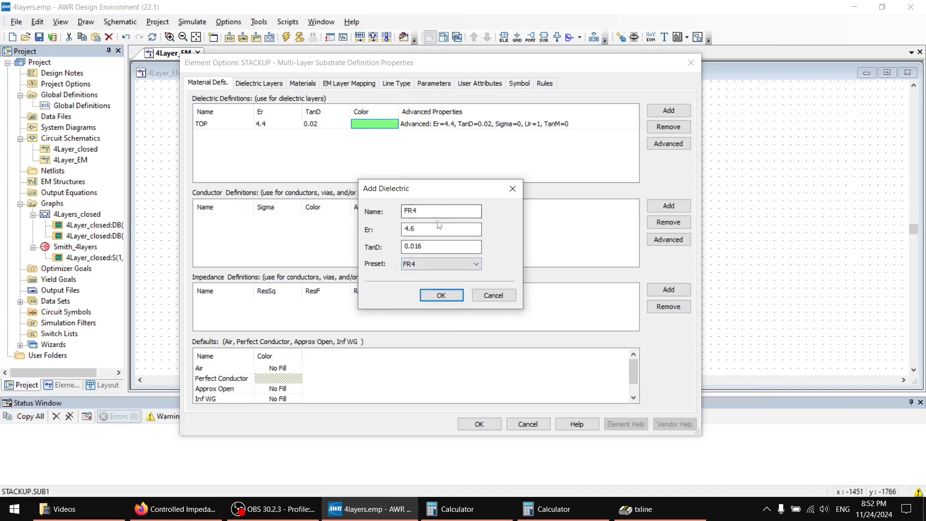
pyautogui.click(432, 177)
pyautogui.moveTo(438, 195); pyautogui.dragTo(485, 190)
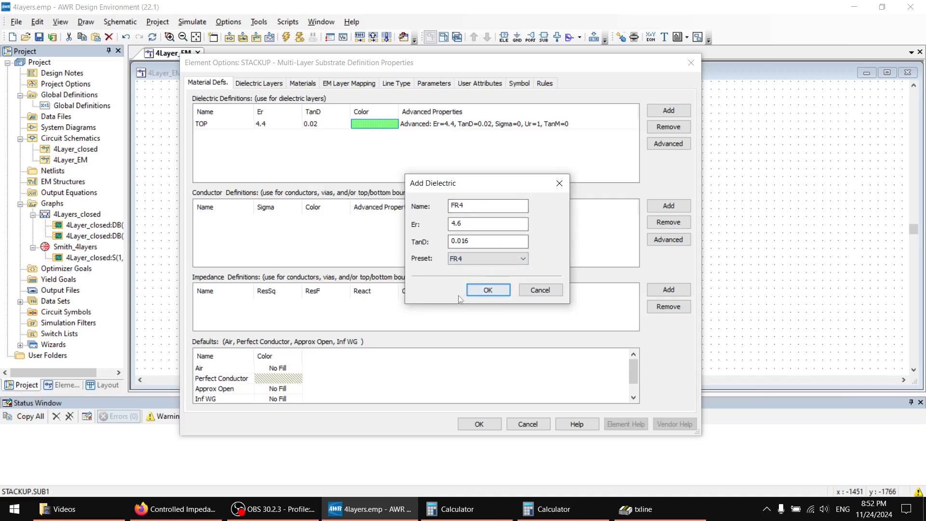
# Set the new FR4 dielectric's TanD to 0.02 and add it to the definitions.
pyautogui.click(474, 241)
pyautogui.press('BackSpace')
pyautogui.press('BackSpace')
pyautogui.write('2')
pyautogui.click(478, 291)
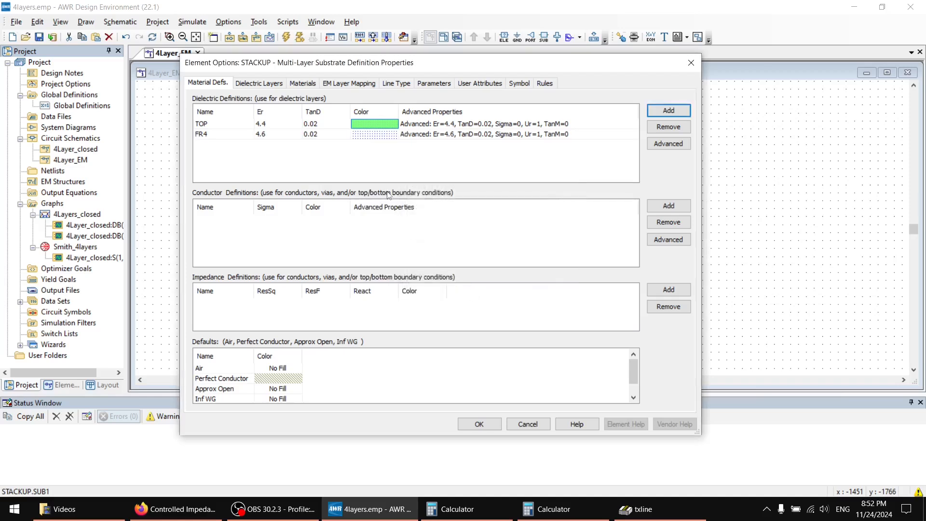
# Add a conductor definition named CopperTOP based on the Copper preset.
pyautogui.click(281, 247)
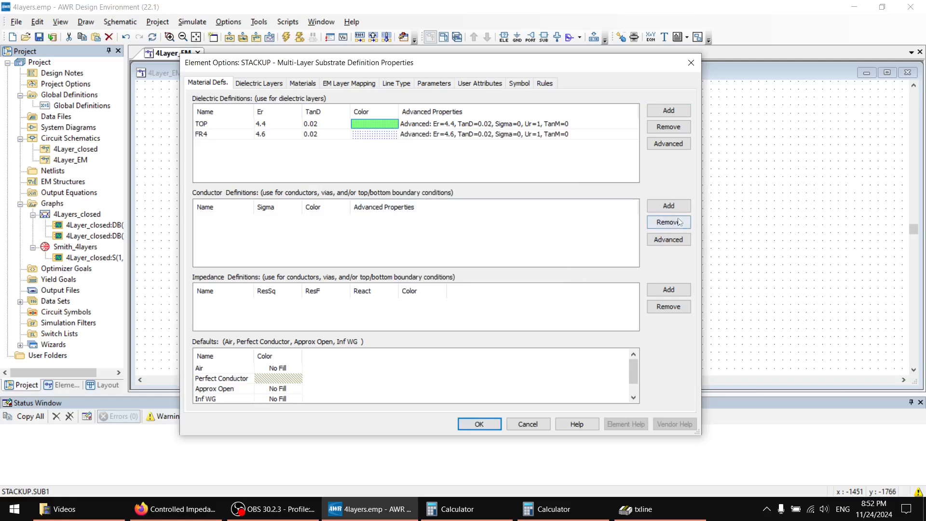
pyautogui.click(669, 205)
pyautogui.click(488, 255)
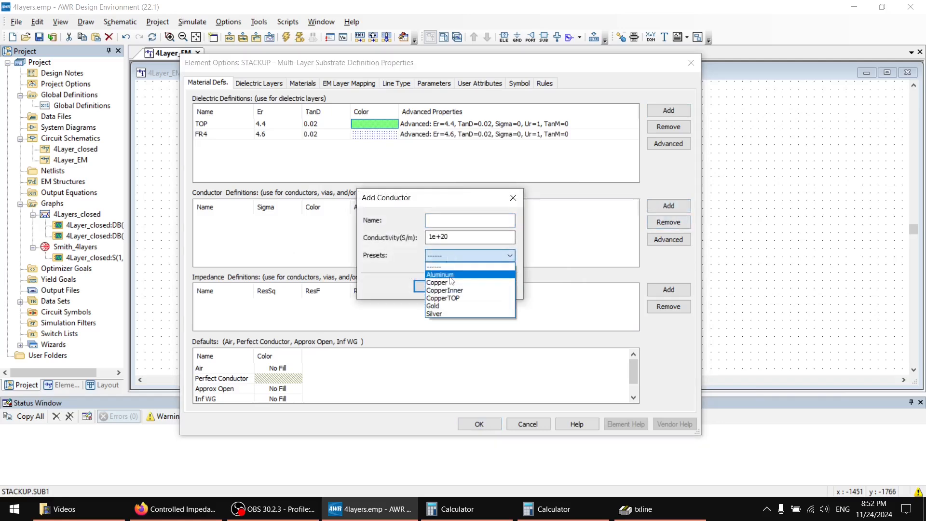
pyautogui.click(457, 283)
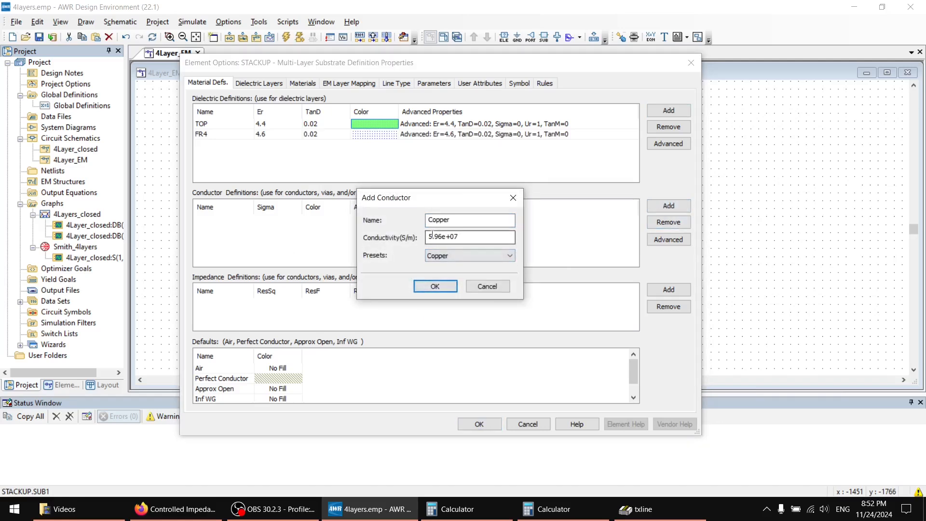
pyautogui.click(459, 220)
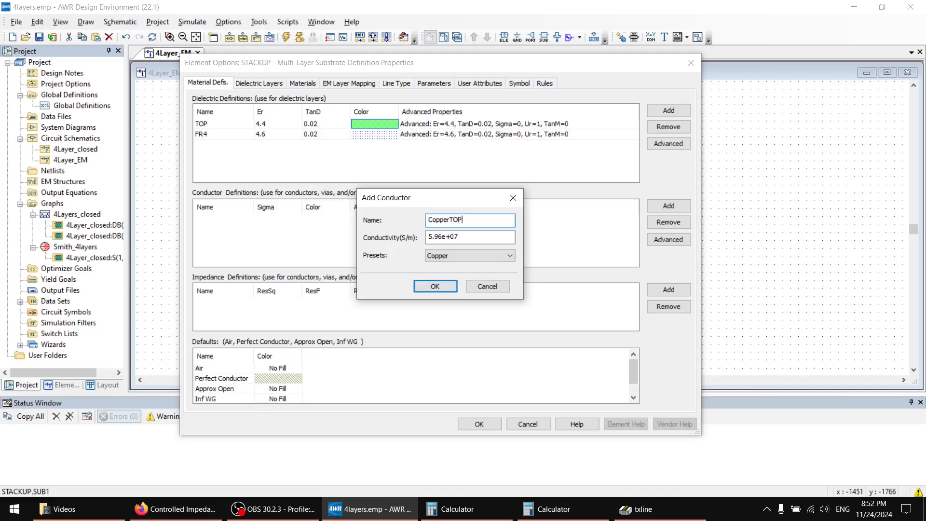
pyautogui.write('TOP')
pyautogui.click(436, 286)
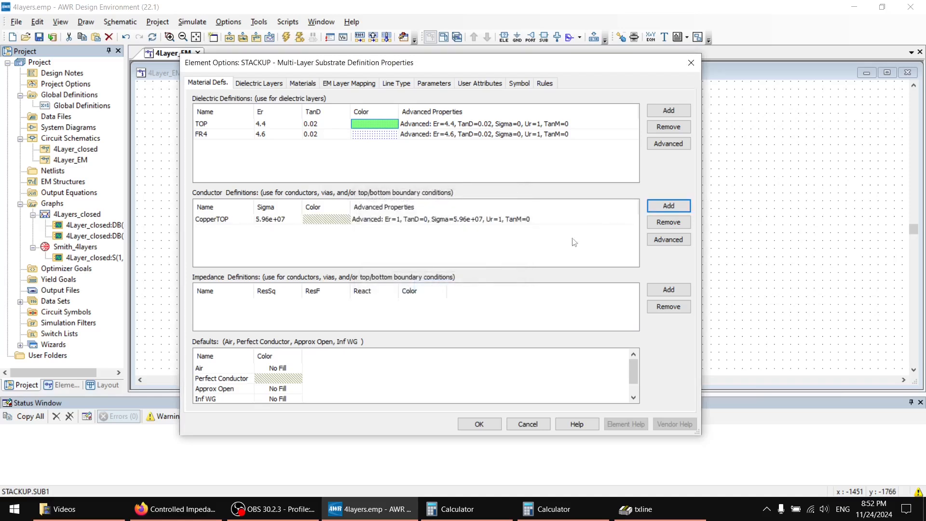
# Add a second conductor definition named CopperInner based on the Copper preset.
pyautogui.click(668, 206)
pyautogui.click(502, 255)
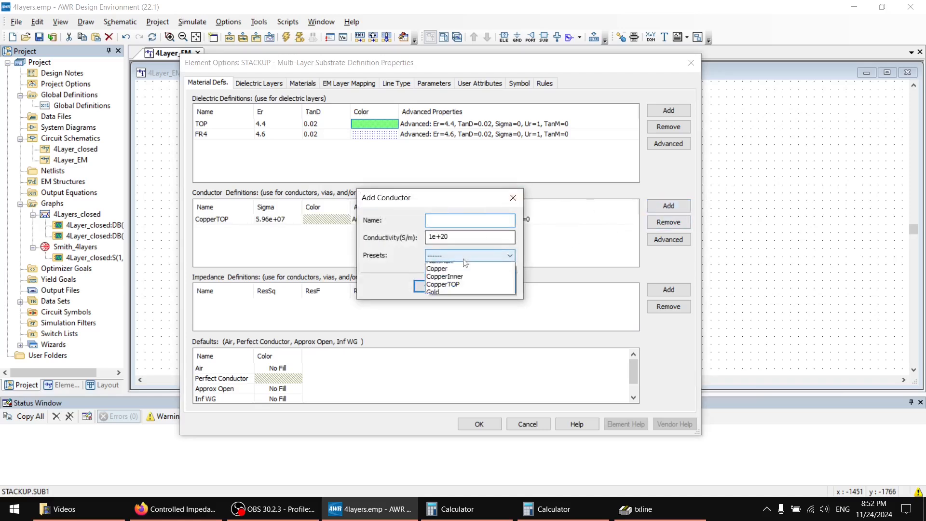
pyautogui.click(453, 283)
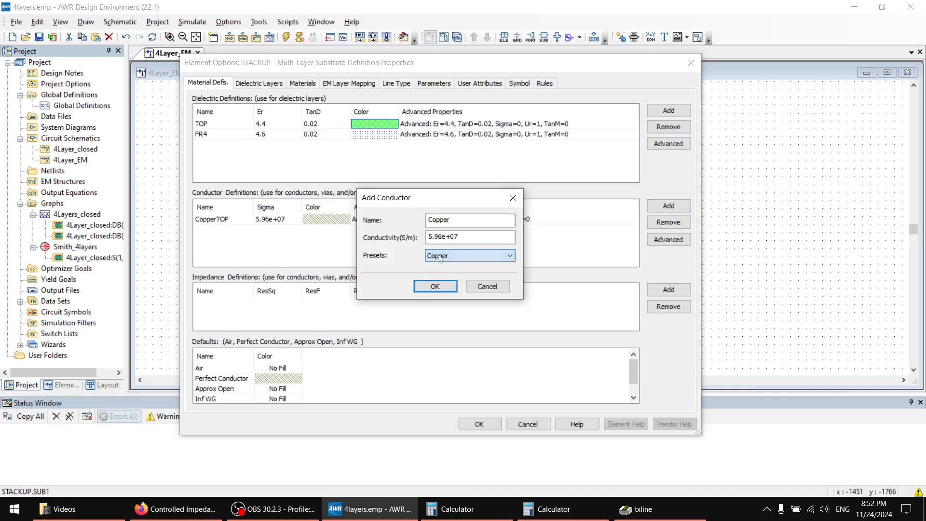
pyautogui.click(466, 219)
pyautogui.write('Inne')
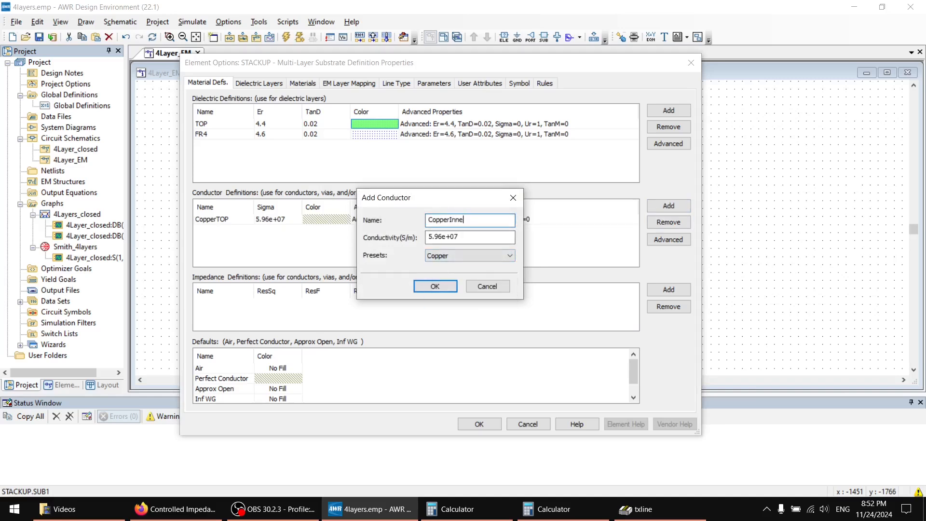
pyautogui.write('r')
pyautogui.press('Return')
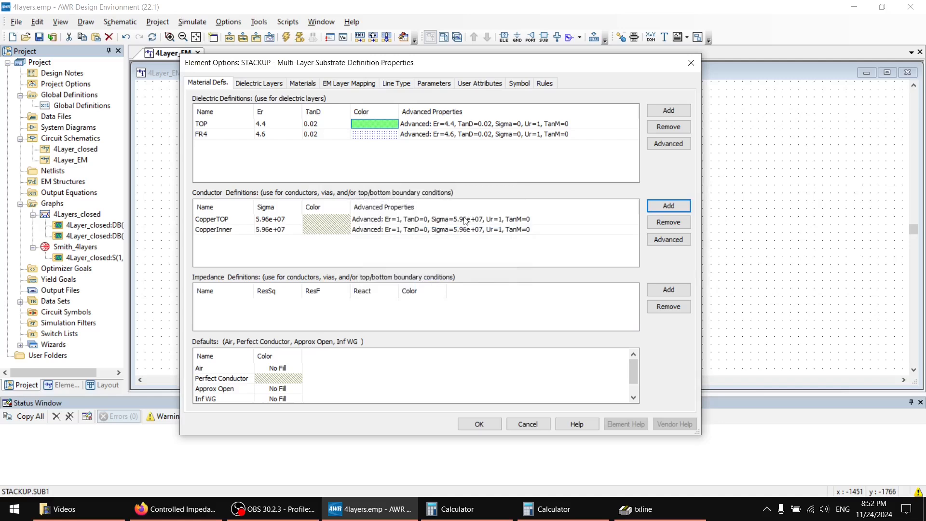
# Set the thickness of the Air layer in the dielectric layer list to 200 mm.
pyautogui.click(258, 84)
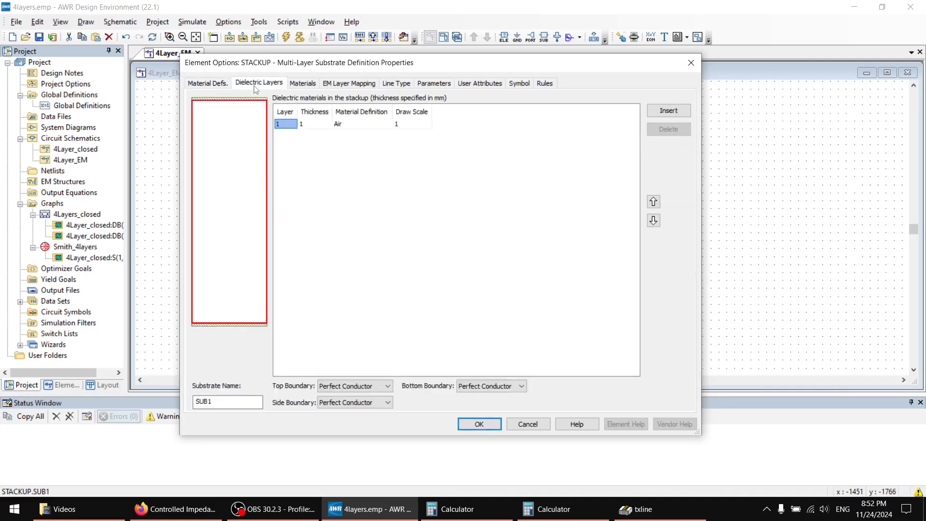
pyautogui.moveTo(244, 147)
pyautogui.click(308, 125)
pyautogui.write('200')
pyautogui.doubleClick(309, 123)
# Insert dielectric layer 2 below the Air layer and assign it the TOP material.
pyautogui.click(660, 115)
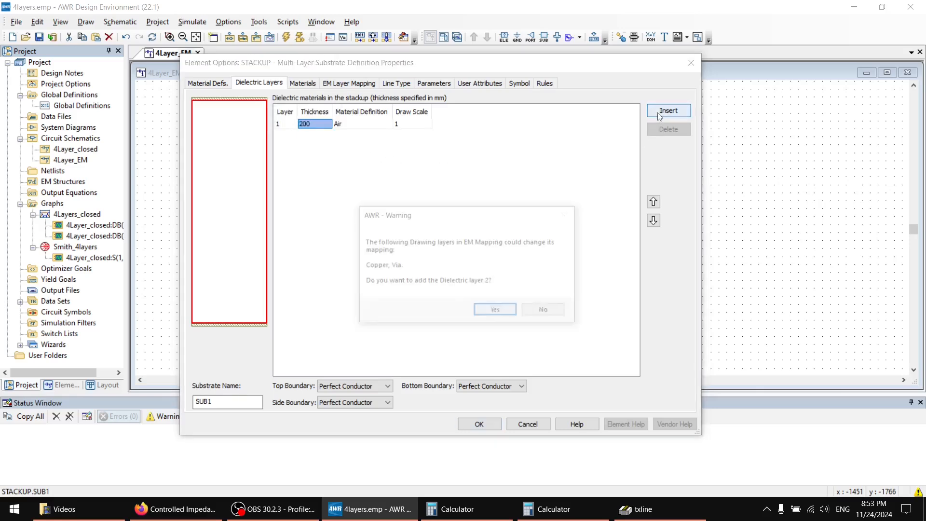
pyautogui.click(497, 312)
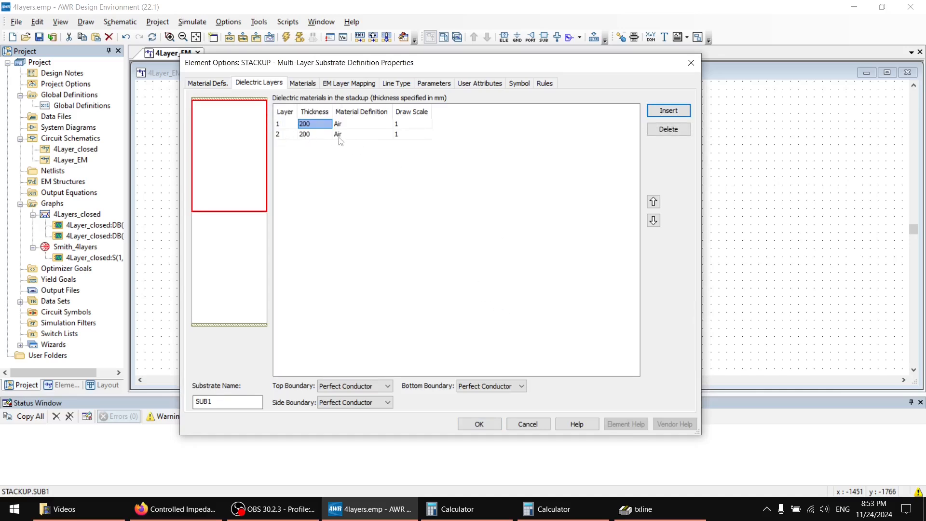
pyautogui.doubleClick(314, 132)
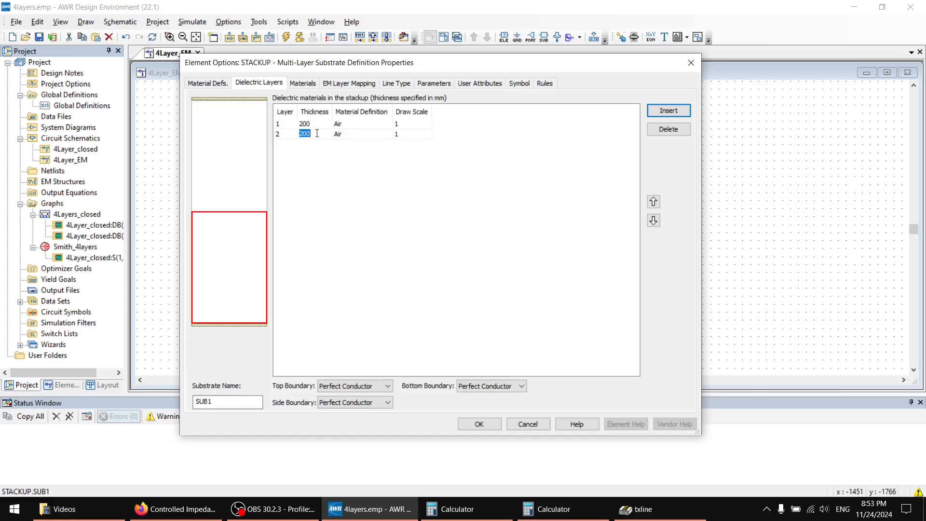
pyautogui.write('TOP')
pyautogui.click(351, 129)
pyautogui.click(360, 137)
pyautogui.click(361, 136)
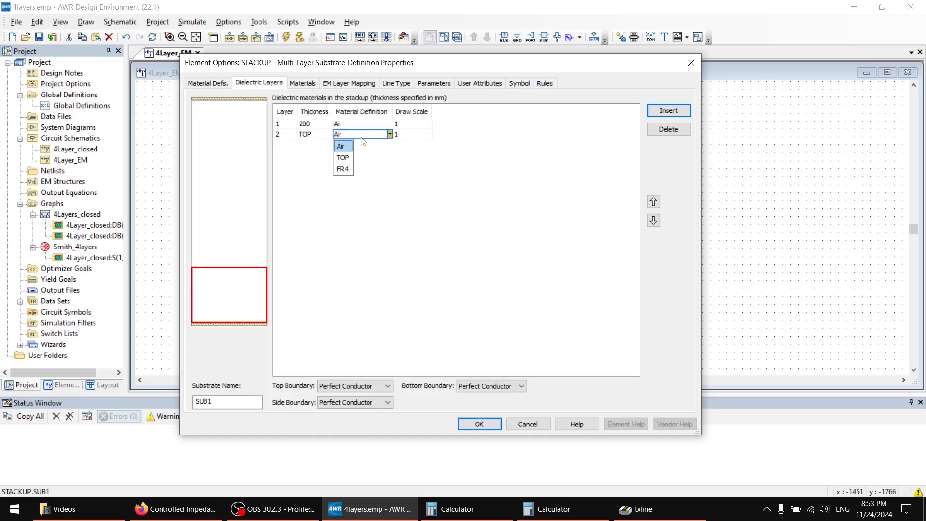
pyautogui.click(342, 160)
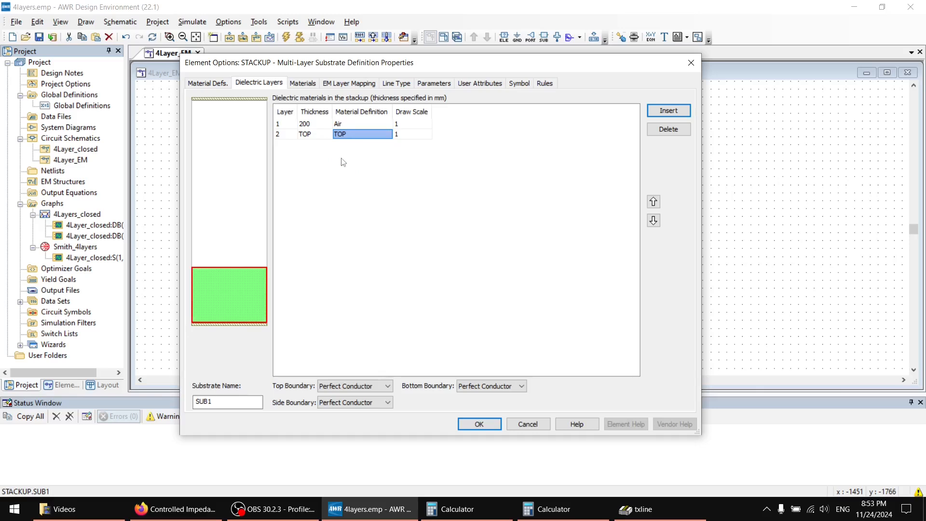
# Set the thickness of dielectric layer 2 to 0.21 mm.
pyautogui.click(314, 132)
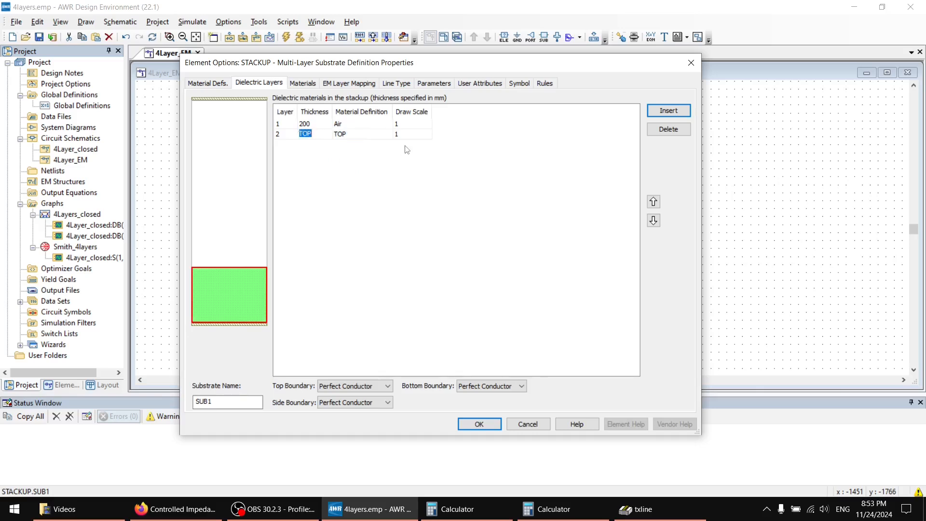
pyautogui.write('0.21')
pyautogui.press('Return')
# Insert dielectric layer 3 with a thickness of 1.065 mm and the FR4 material.
pyautogui.click(657, 112)
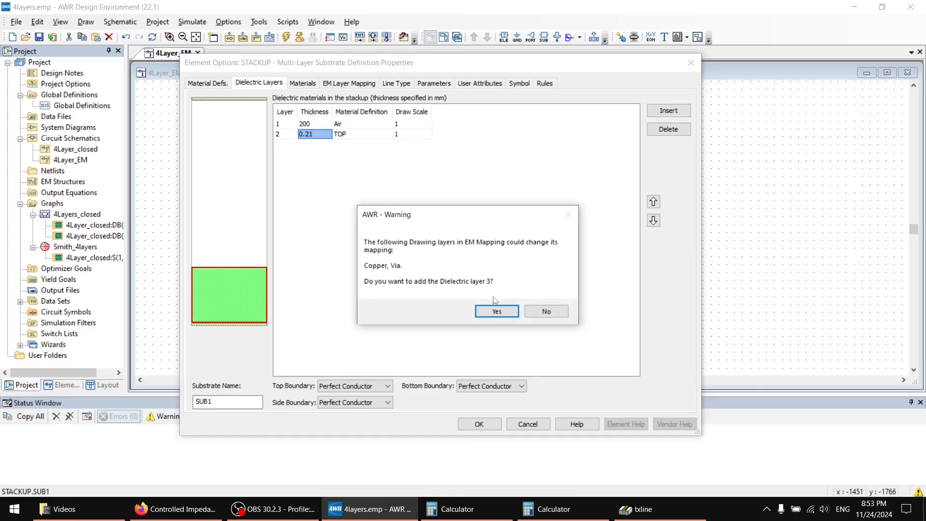
pyautogui.click(496, 310)
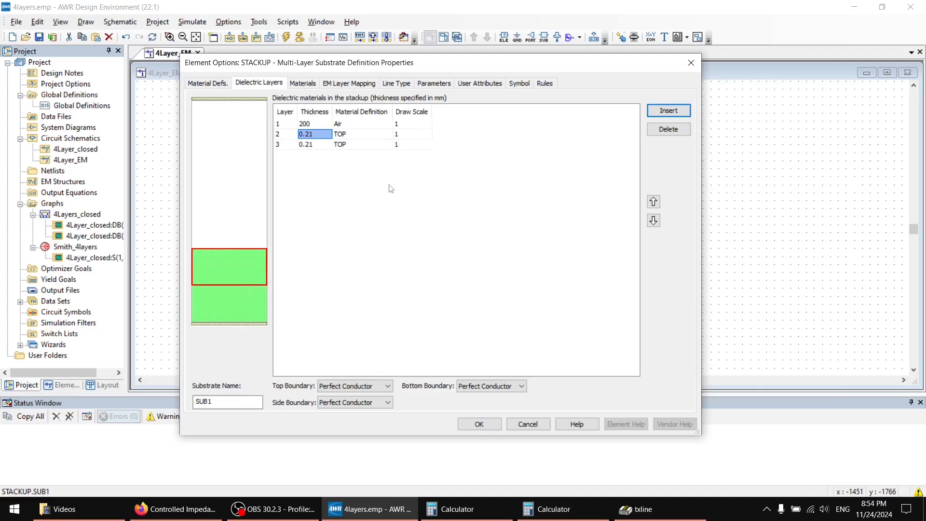
pyautogui.doubleClick(317, 145)
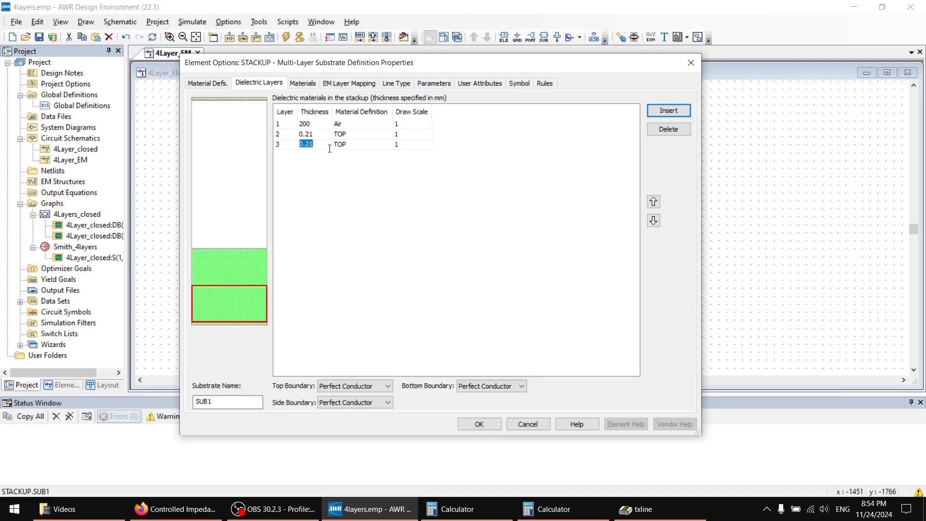
pyautogui.write('1.065')
pyautogui.press('Return')
pyautogui.click(361, 137)
pyautogui.click(351, 156)
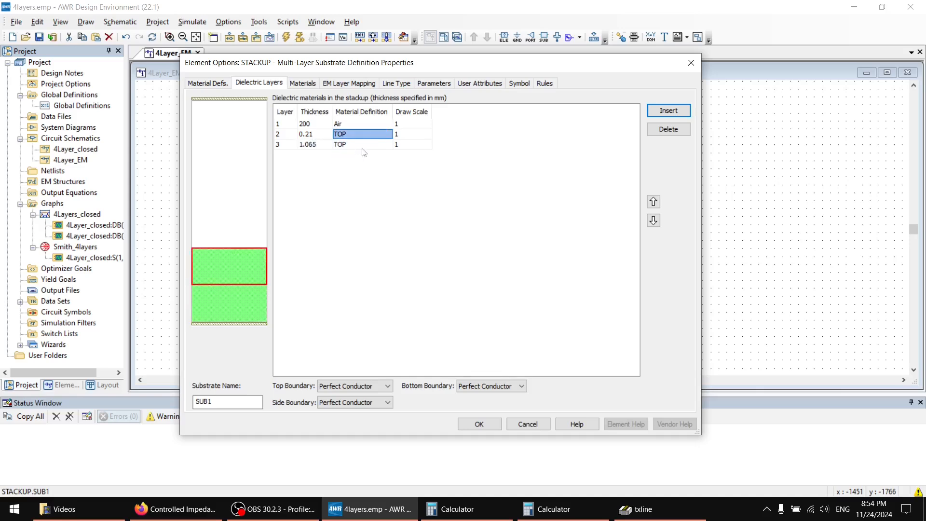
pyautogui.click(363, 145)
pyautogui.click(346, 178)
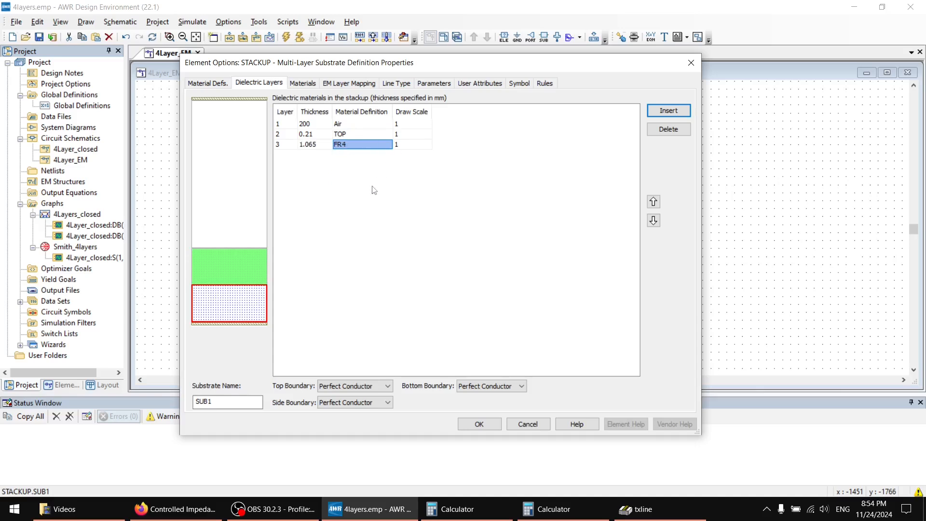
pyautogui.moveTo(237, 309)
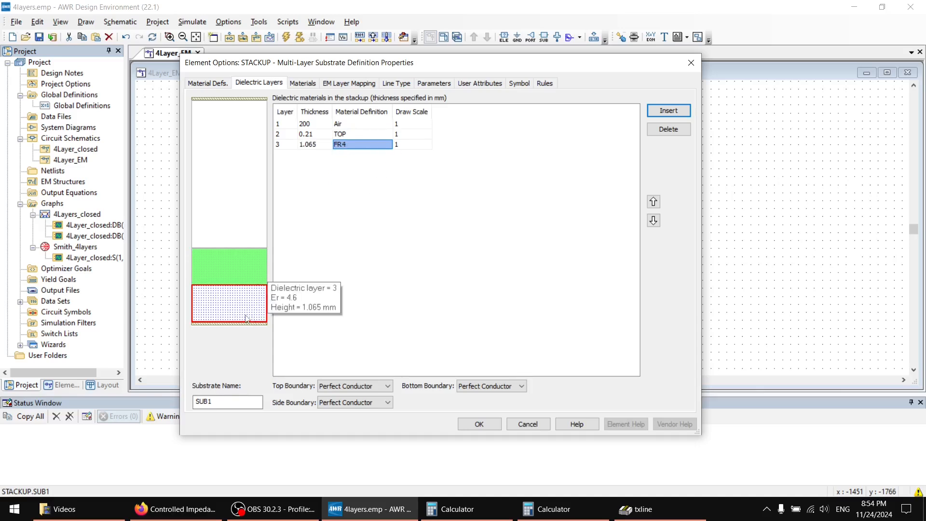
pyautogui.moveTo(215, 272)
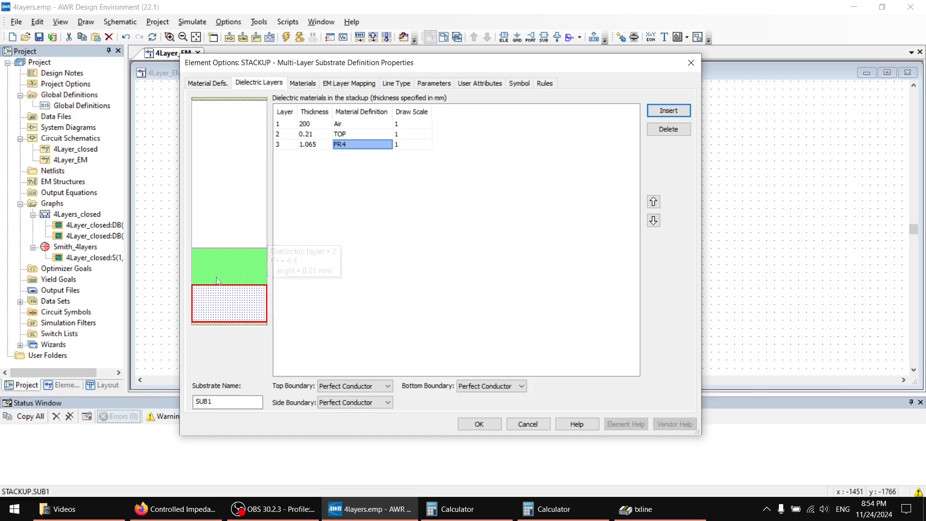
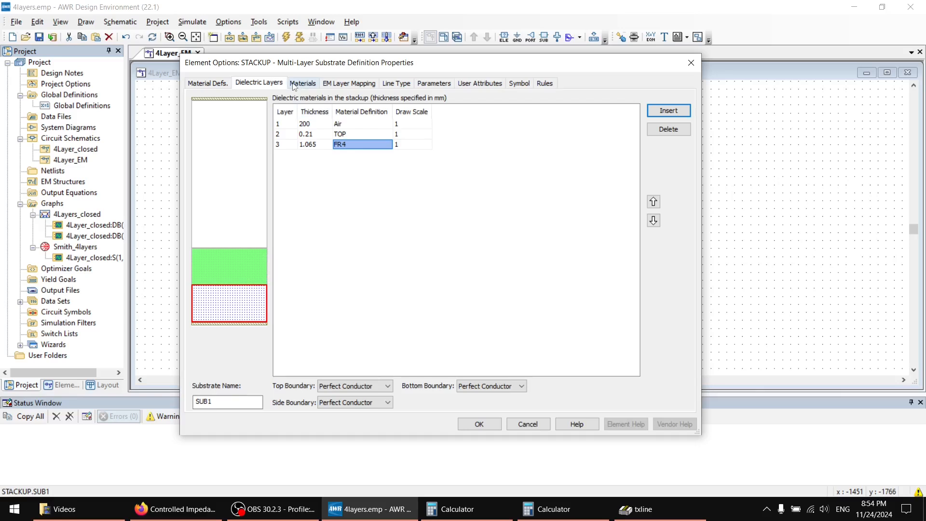
# Insert two new conductor entries in the STACKUP's list of conductor and via material properties.
pyautogui.click(293, 85)
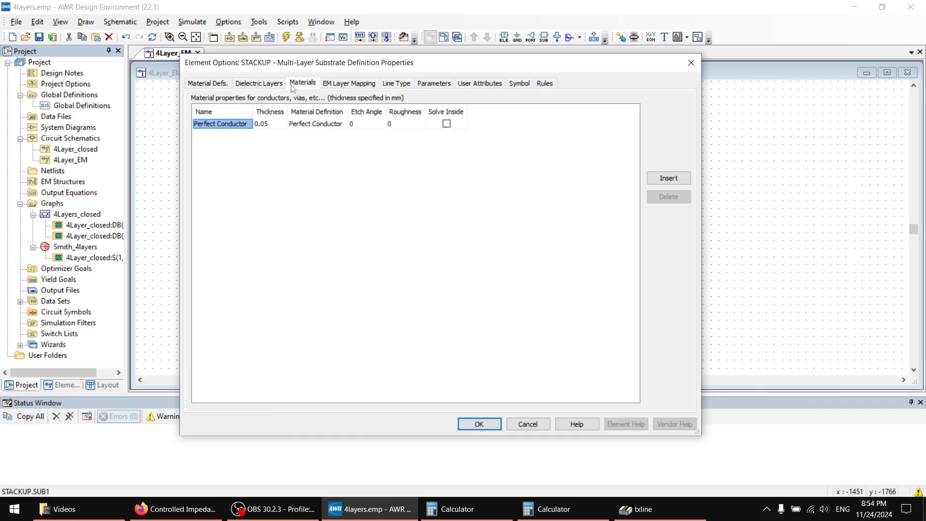
pyautogui.click(667, 180)
pyautogui.click(668, 179)
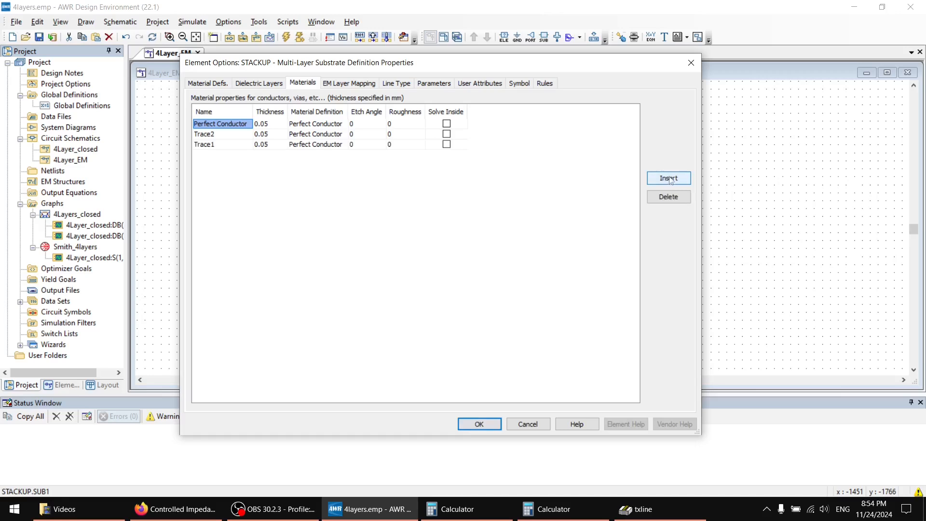
# Set the Trace2 conductor's thickness to 0.0152 mm and its material definition to CopperInner.
pyautogui.click(242, 134)
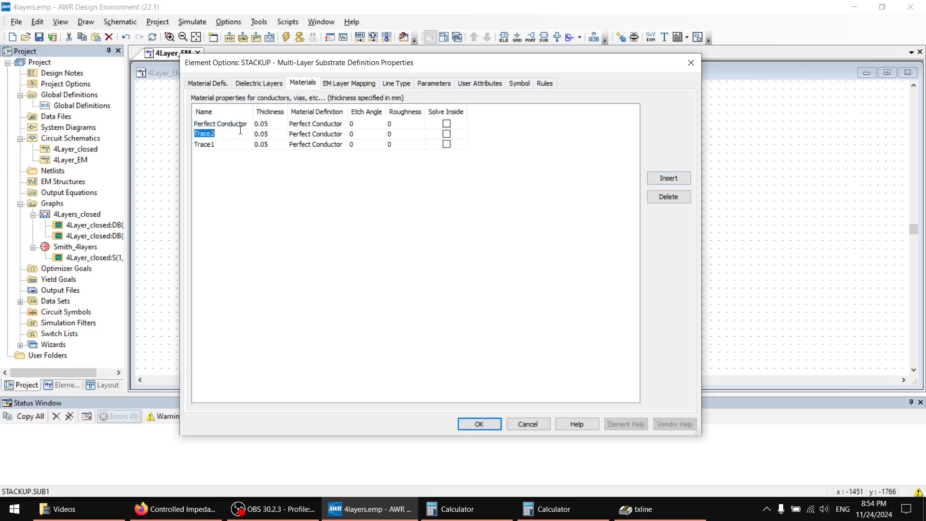
pyautogui.click(276, 134)
pyautogui.write('0')
pyautogui.click(318, 134)
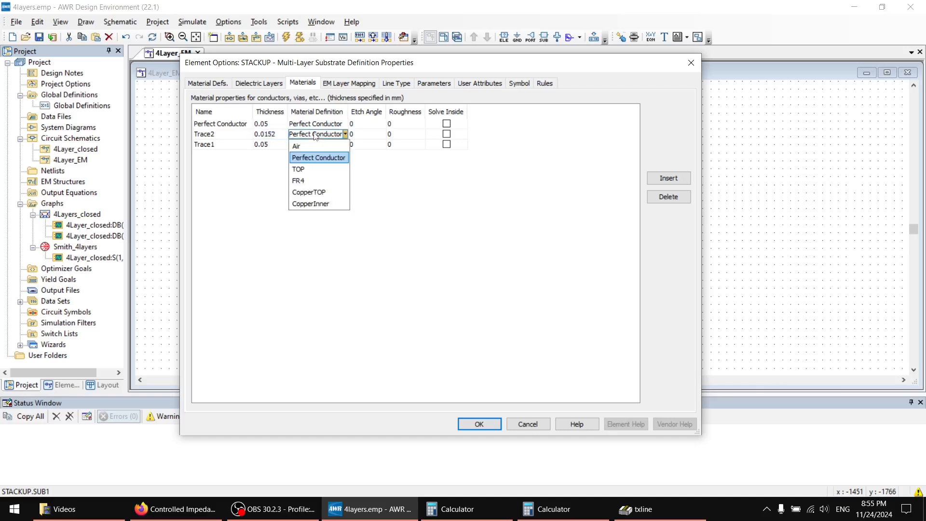
pyautogui.click(329, 205)
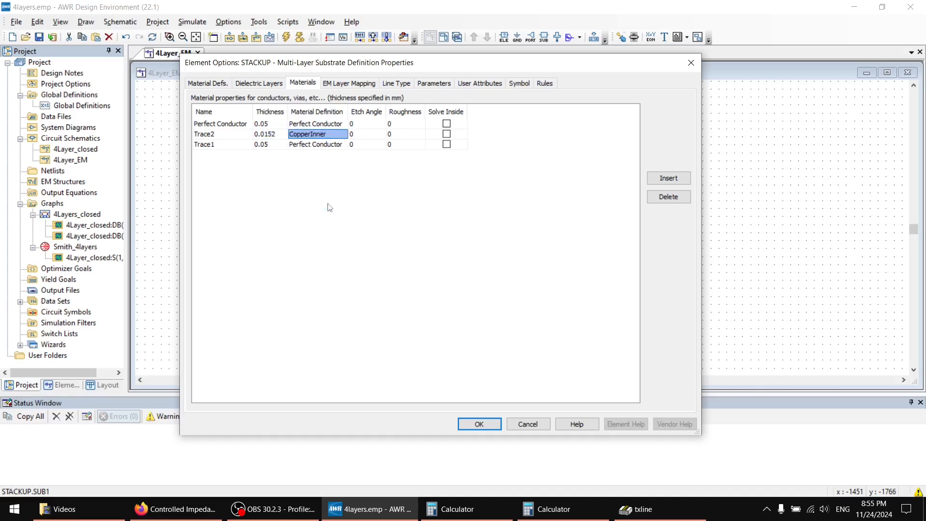
# Assign the CopperTOP material definition to Trace1 and set its thickness to 0.035 mm.
pyautogui.click(241, 145)
pyautogui.click(311, 144)
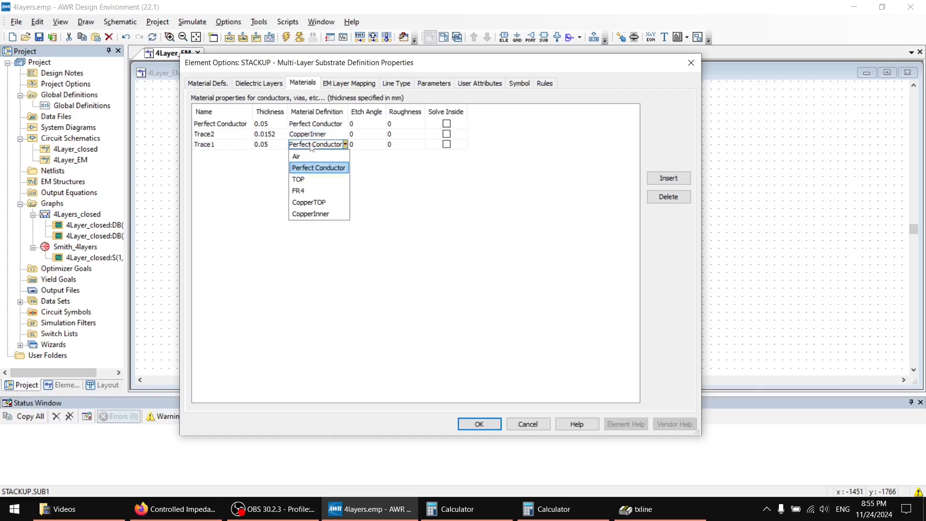
pyautogui.click(312, 199)
pyautogui.click(278, 145)
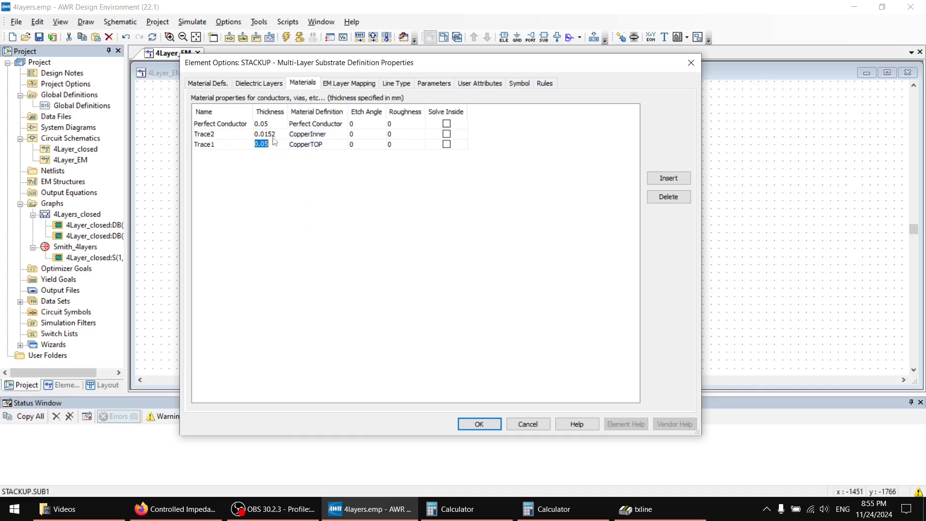
pyautogui.write('0')
pyautogui.click(328, 134)
pyautogui.click(472, 186)
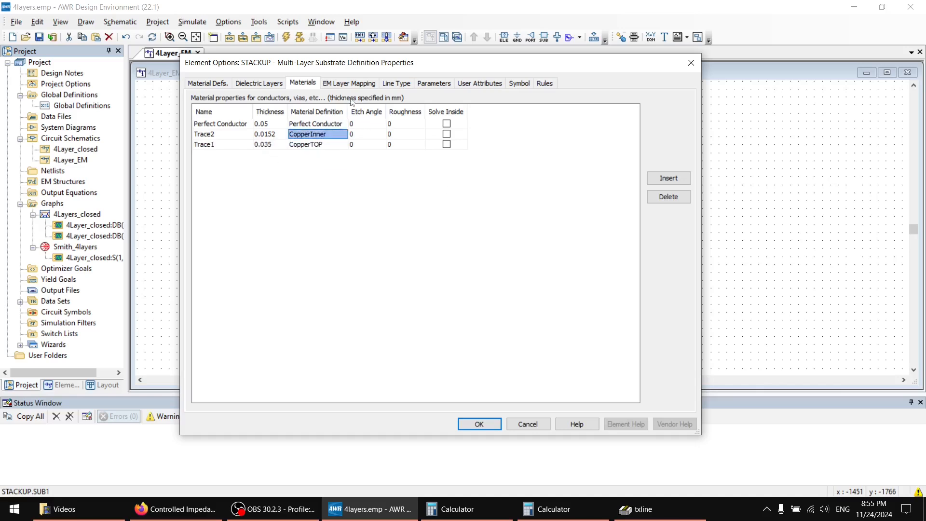
# Map the Copper drawing layer to EM layer 2 in the EM layer mapping.
pyautogui.click(344, 85)
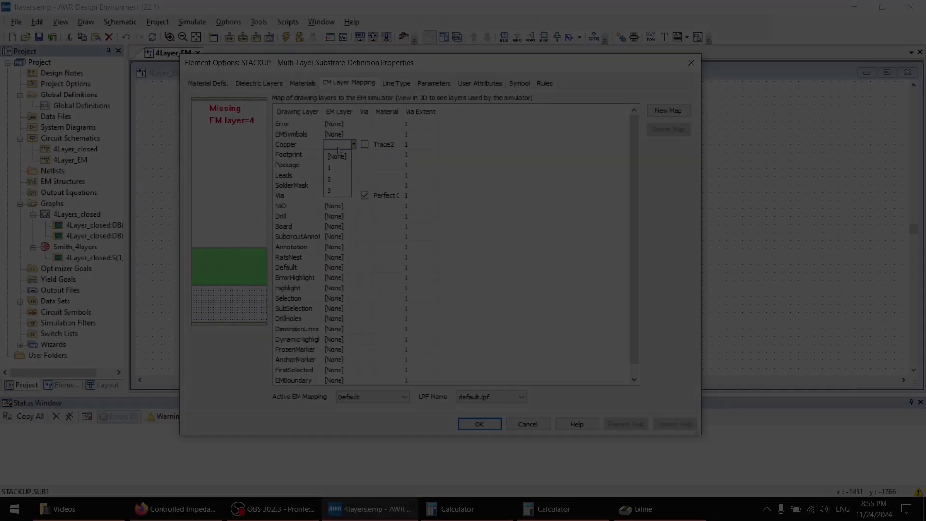
pyautogui.click(339, 144)
pyautogui.click(329, 179)
pyautogui.moveTo(230, 238)
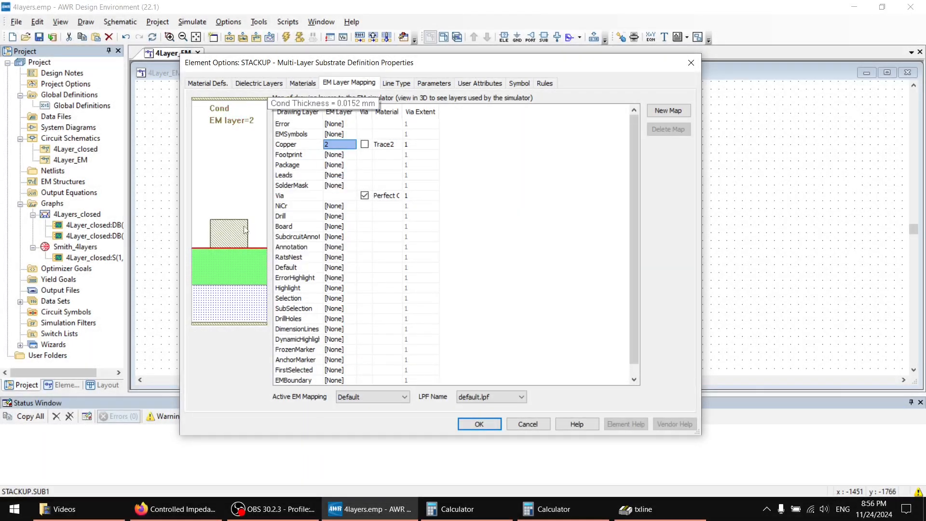
# Assign the Trace1 material to the Copper drawing layer in the EM layer mapping.
pyautogui.click(312, 86)
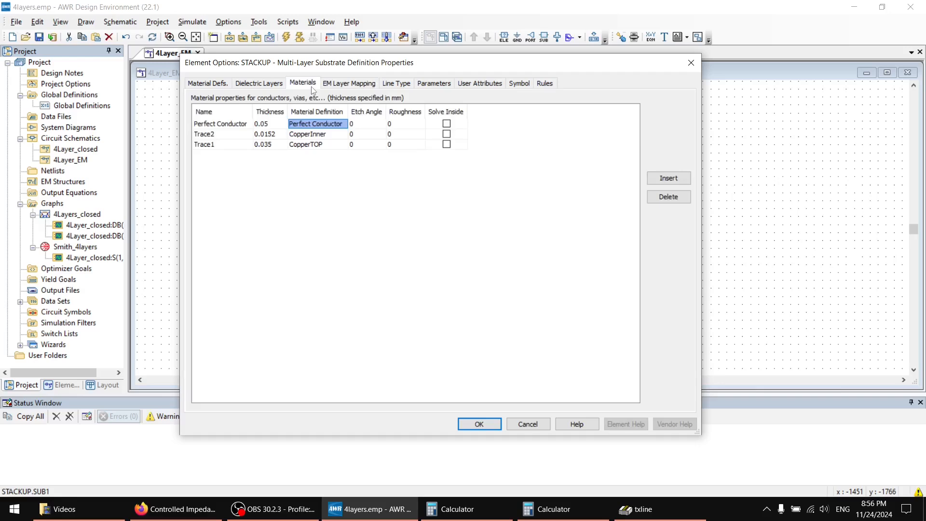
pyautogui.click(341, 85)
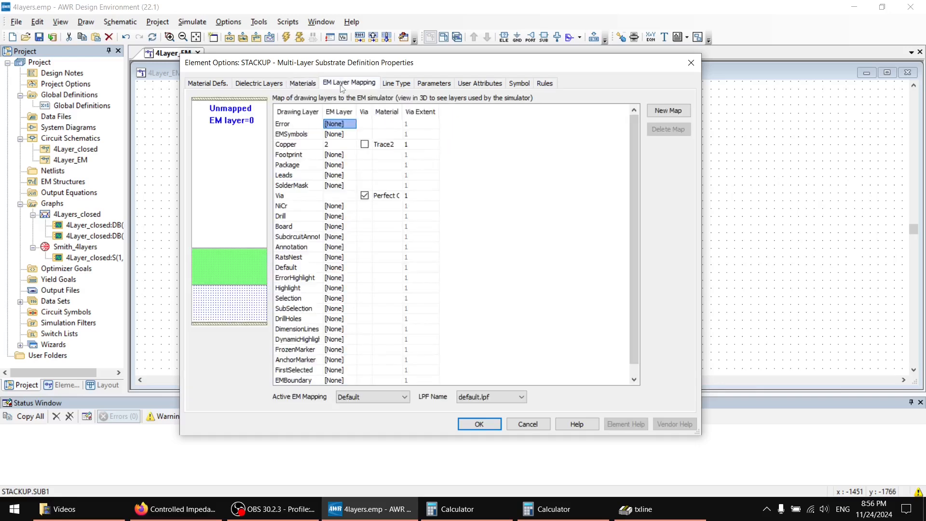
pyautogui.click(303, 84)
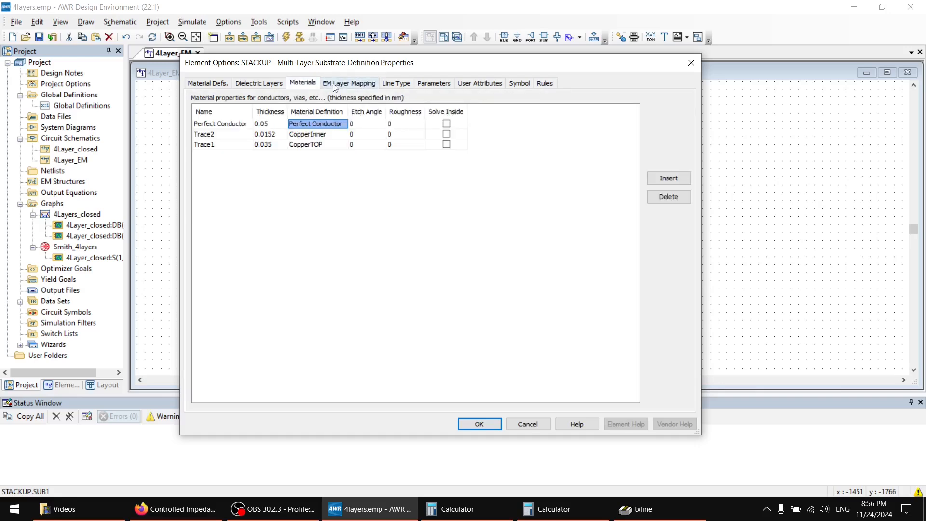
pyautogui.click(346, 86)
pyautogui.click(389, 146)
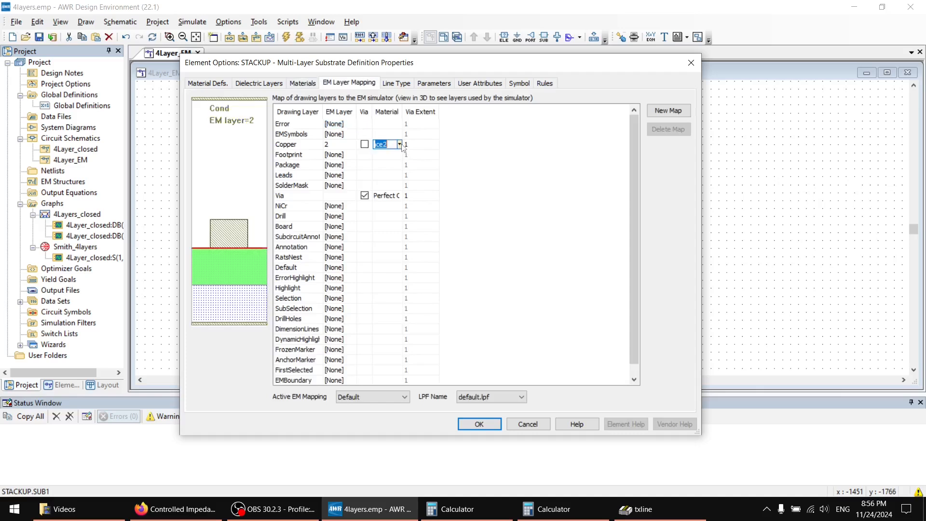
pyautogui.click(401, 145)
pyautogui.click(386, 179)
pyautogui.click(345, 145)
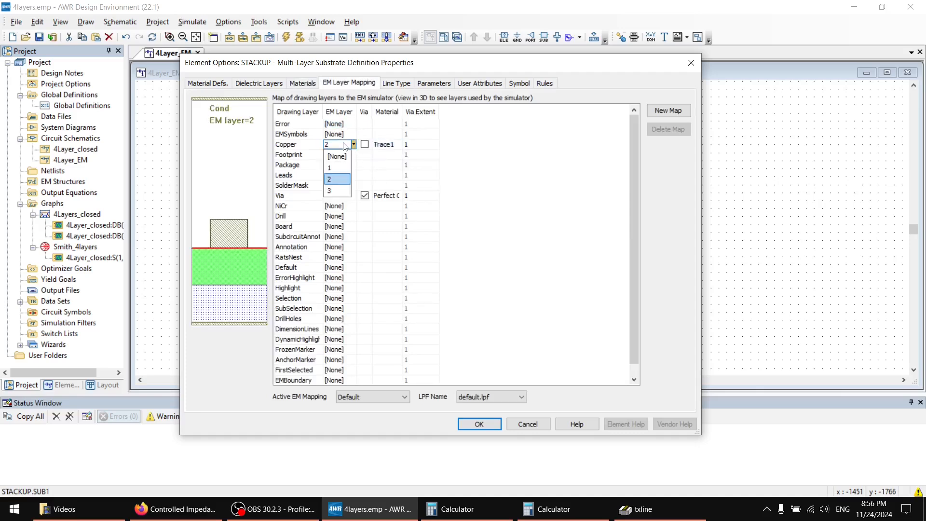
pyautogui.click(343, 146)
pyautogui.moveTo(232, 235)
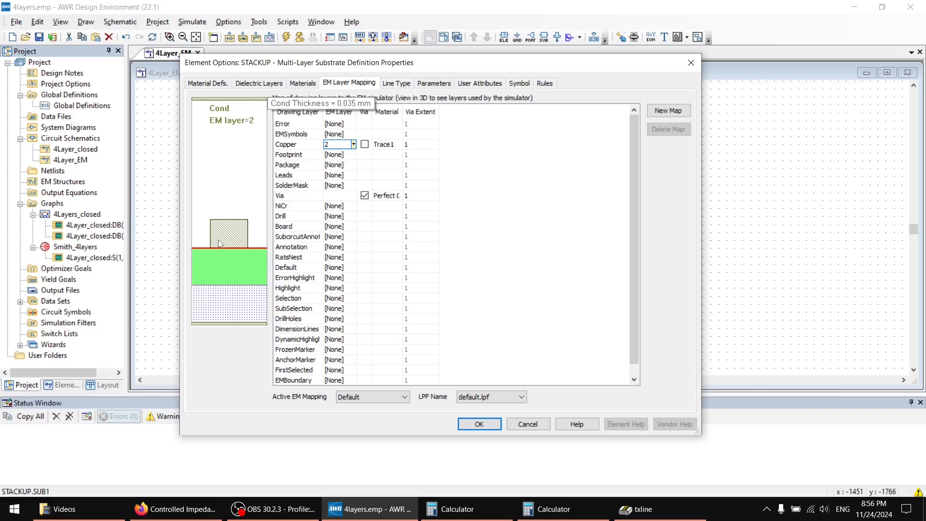
pyautogui.click(313, 86)
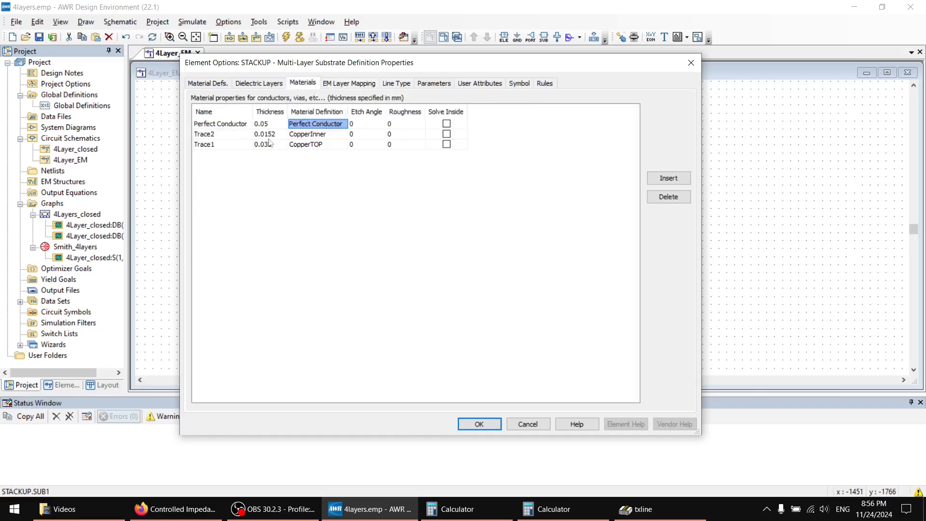
pyautogui.click(347, 85)
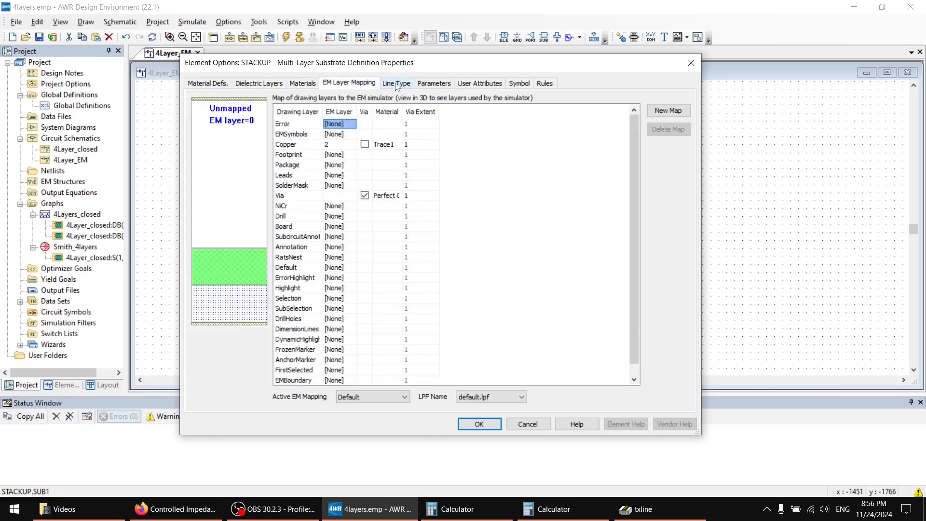
pyautogui.click(396, 84)
pyautogui.click(349, 83)
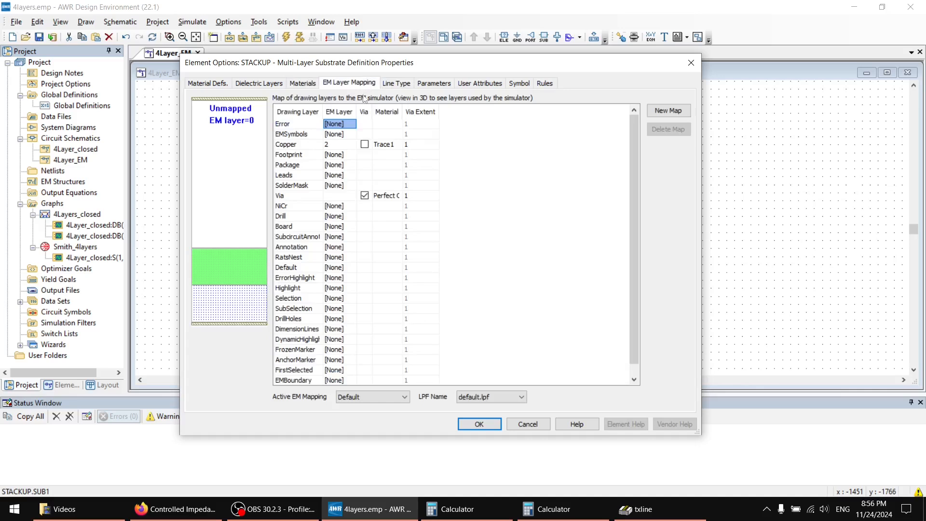
pyautogui.click(377, 145)
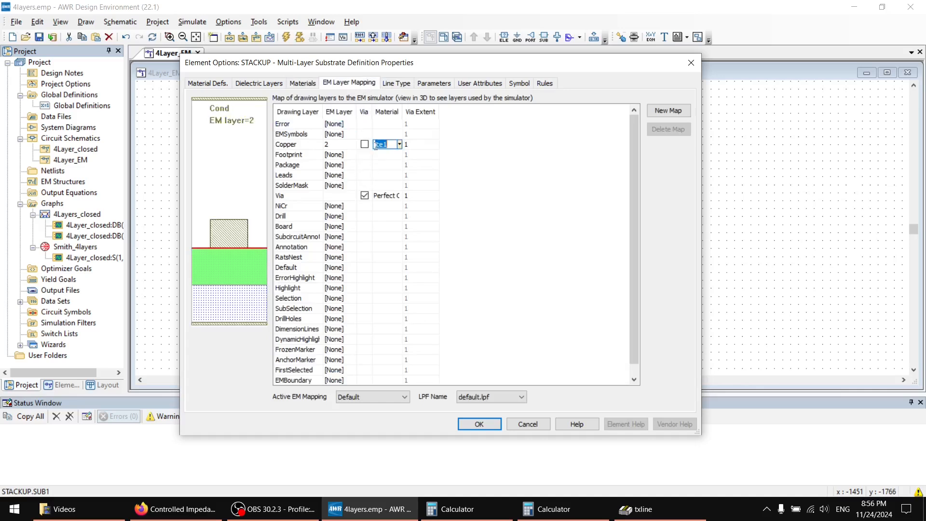
# Set the Default line type to the Trace1 material on EM layer 2.
pyautogui.click(393, 85)
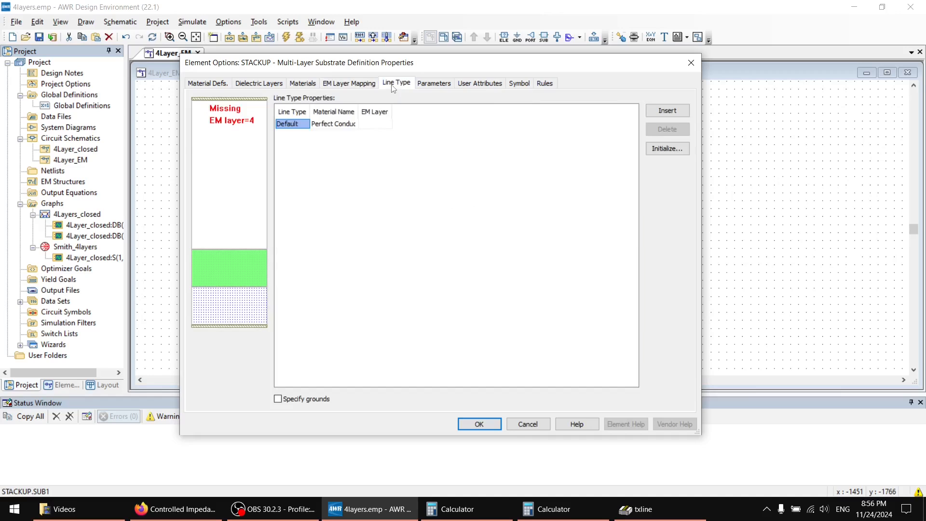
pyautogui.click(340, 125)
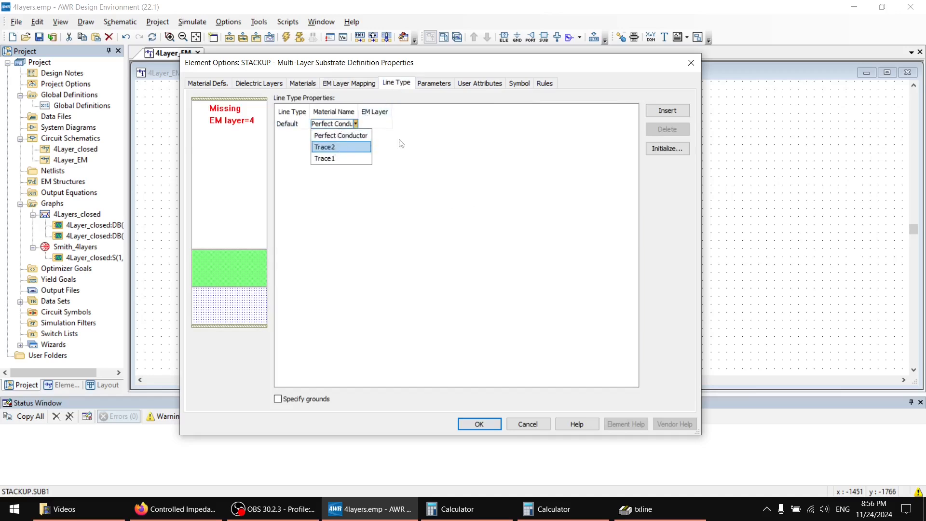
pyautogui.click(348, 158)
pyautogui.click(372, 124)
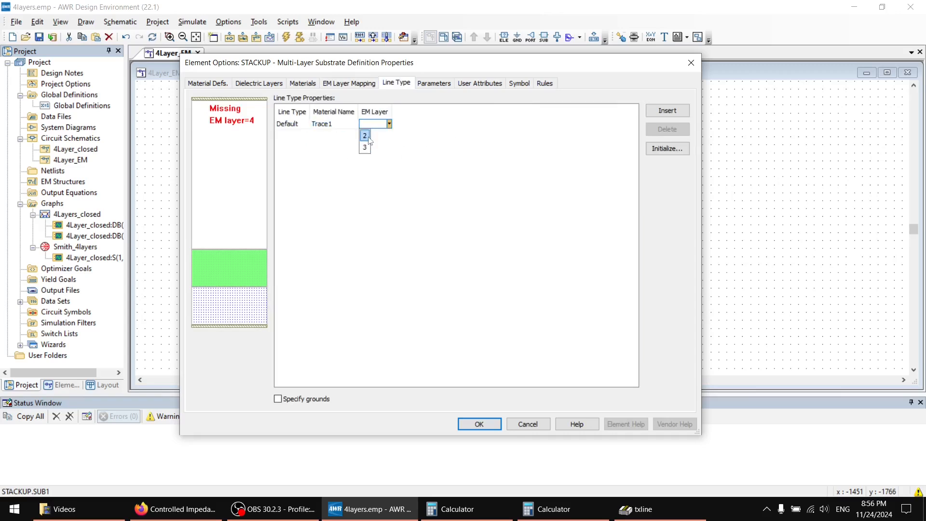
pyautogui.click(369, 139)
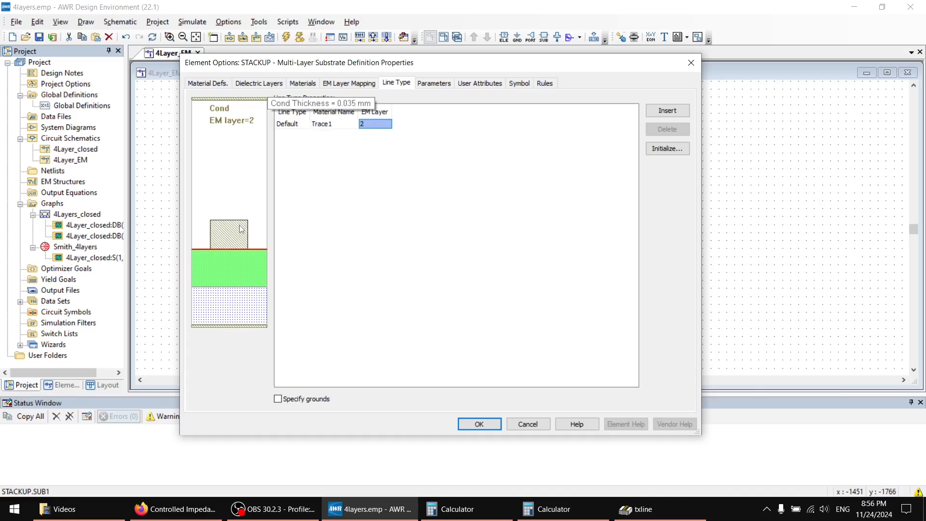
# Enable specified grounds for the line types and set the Default line's lower ground to layer 4.
pyautogui.click(296, 402)
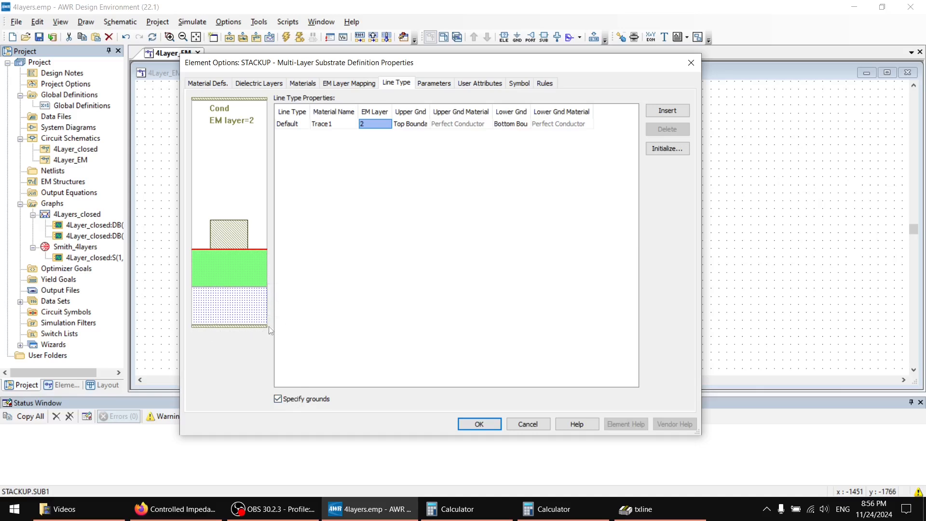
pyautogui.click(517, 128)
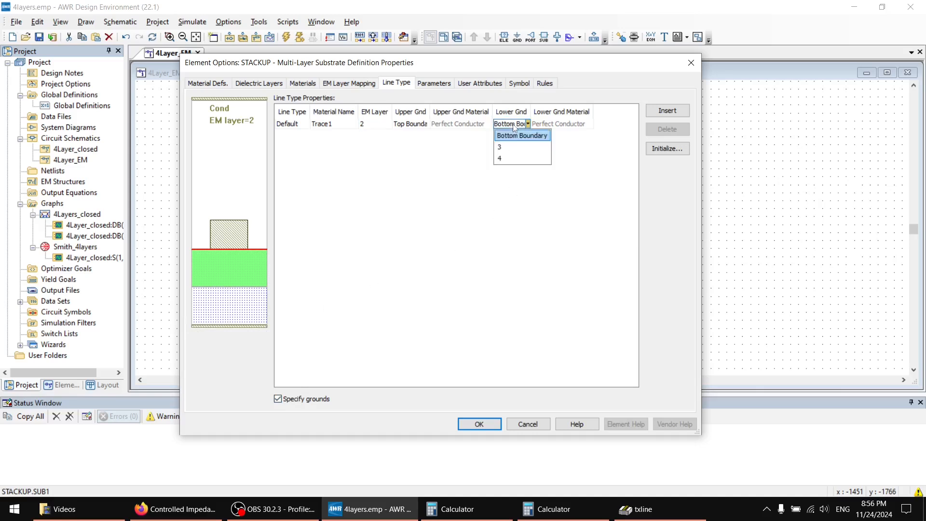
pyautogui.click(502, 158)
pyautogui.click(309, 84)
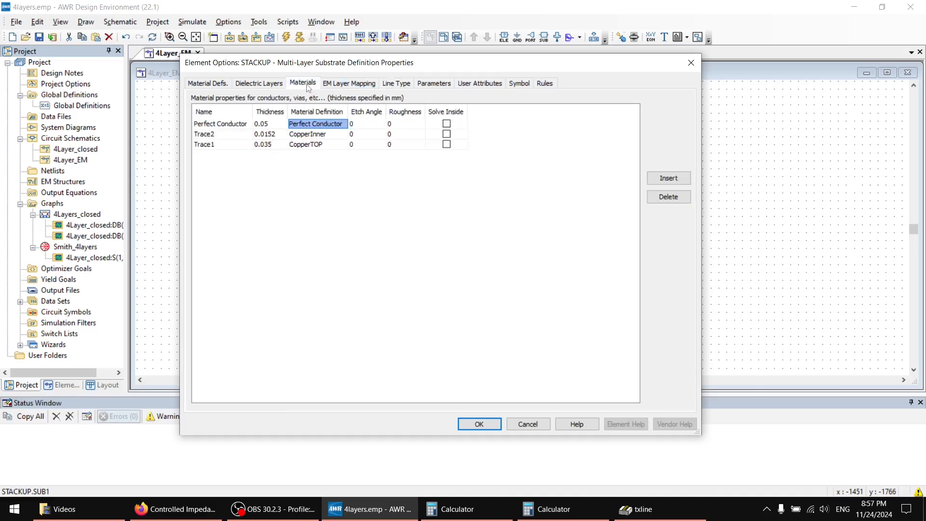
pyautogui.click(396, 83)
pyautogui.click(436, 84)
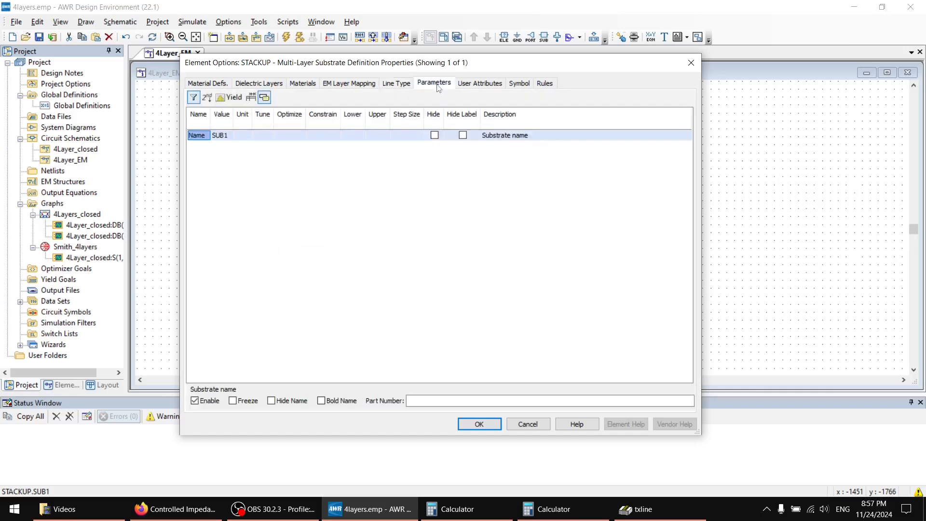
pyautogui.click(462, 84)
pyautogui.click(435, 84)
# Set the Default line type's lower ground material to CopperInner.
pyautogui.click(396, 84)
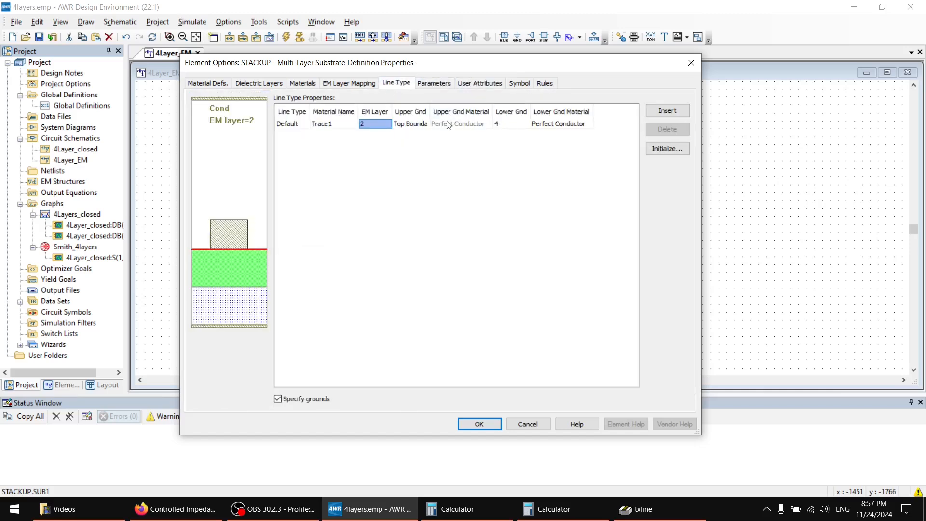
pyautogui.click(508, 126)
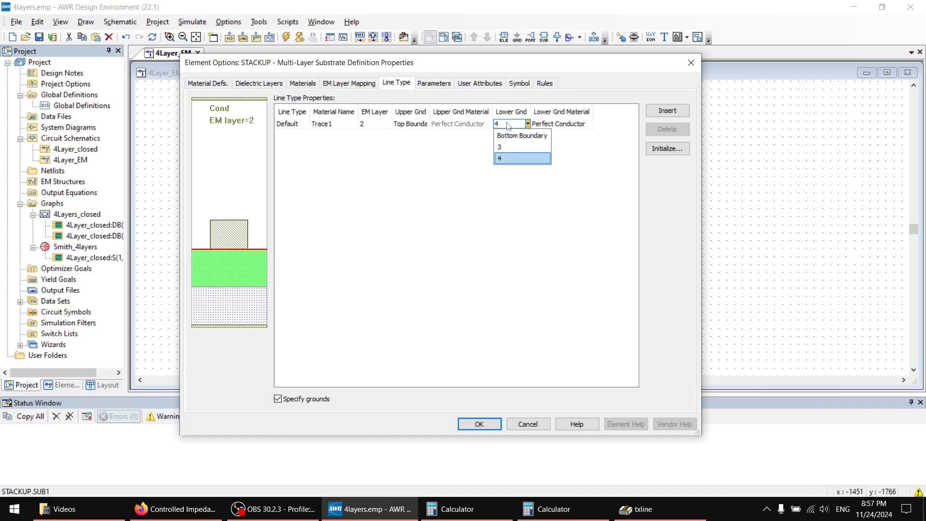
pyautogui.click(509, 126)
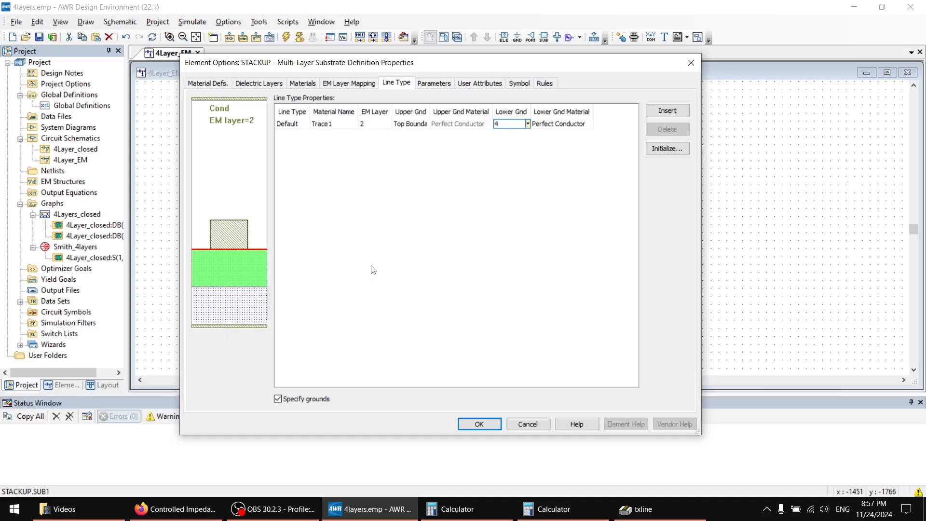
pyautogui.click(559, 124)
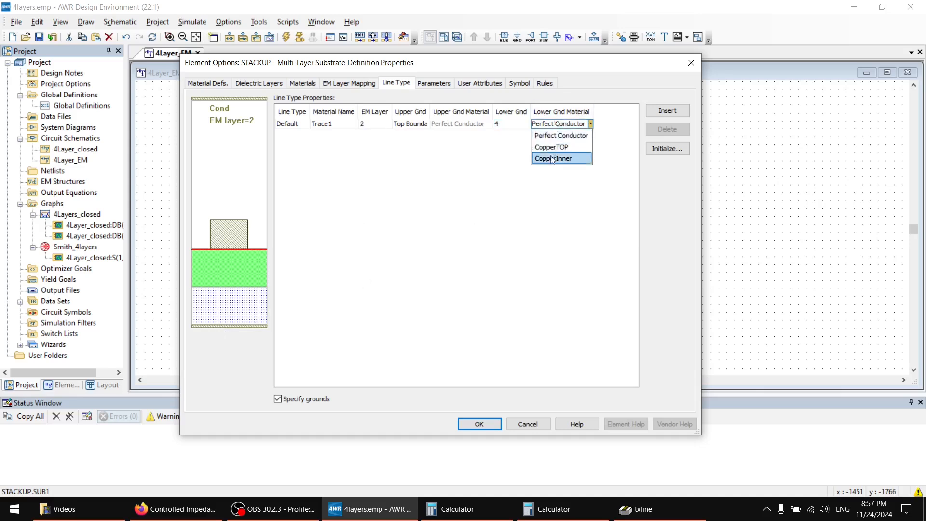
pyautogui.click(550, 159)
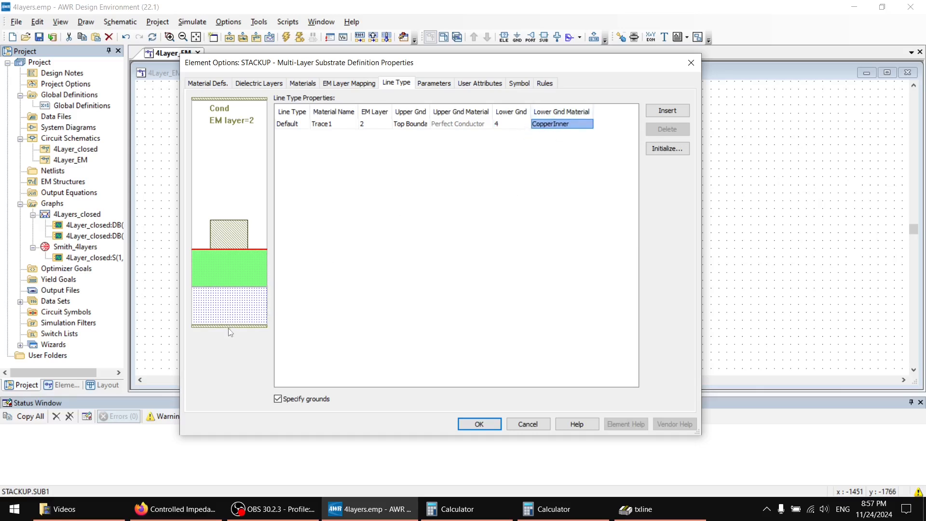
pyautogui.moveTo(252, 303)
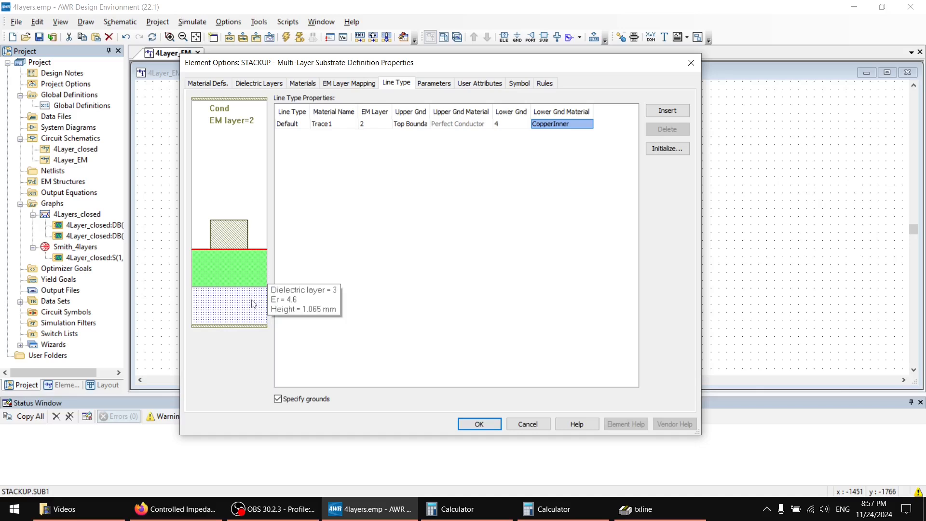
pyautogui.moveTo(242, 273)
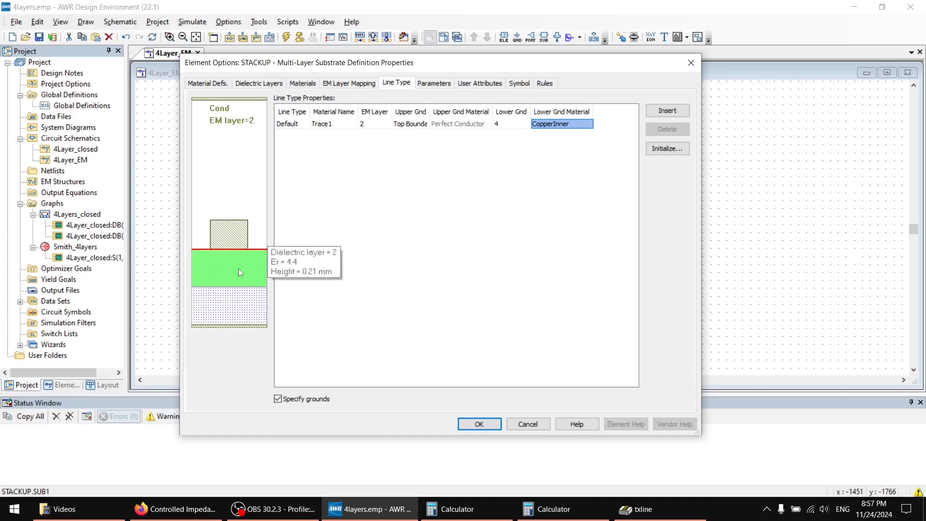
pyautogui.moveTo(235, 237)
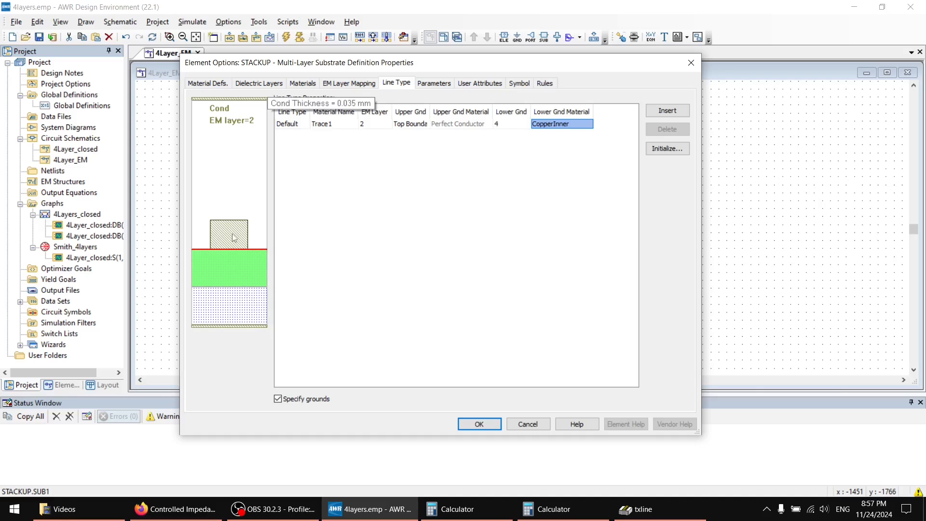
# Try EM layer 1 as the Default line type's upper ground and restore Top Boundary.
pyautogui.click(411, 125)
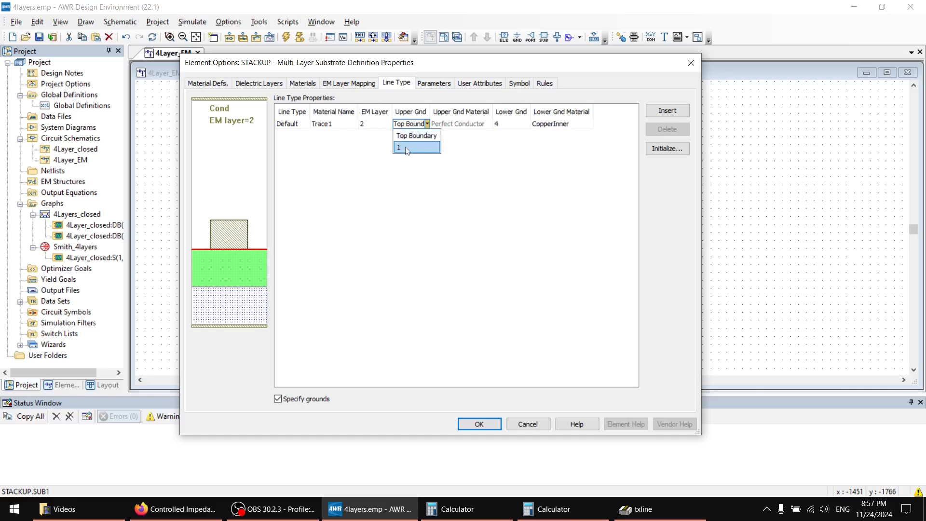
pyautogui.click(274, 175)
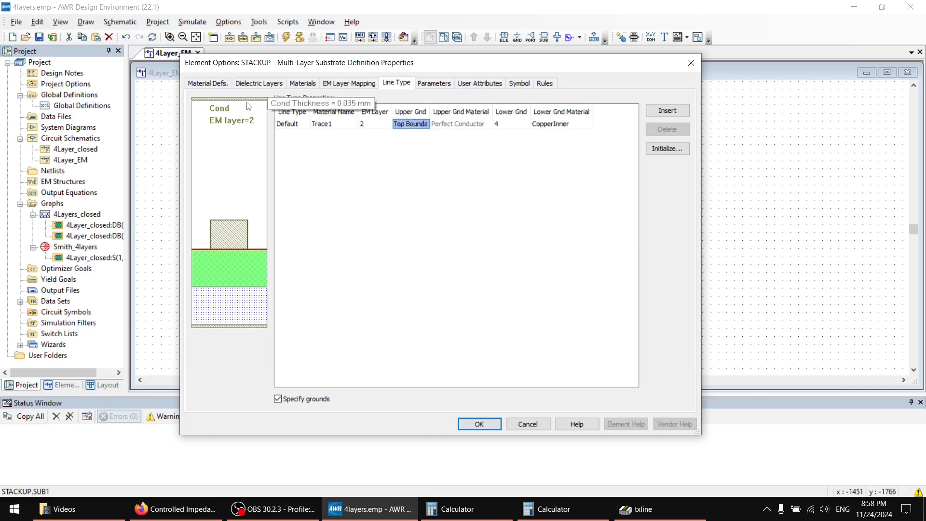
pyautogui.click(404, 124)
pyautogui.click(404, 129)
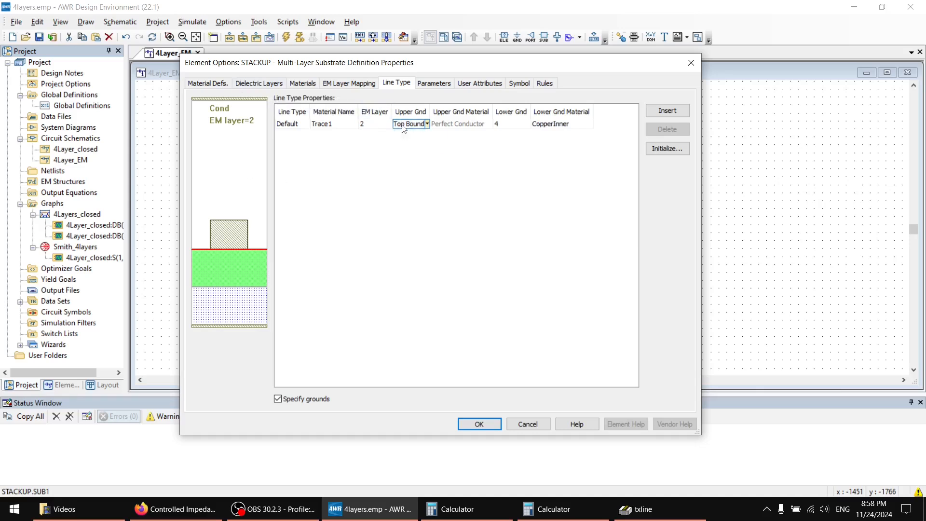
pyautogui.click(364, 125)
pyautogui.click(371, 124)
pyautogui.click(397, 124)
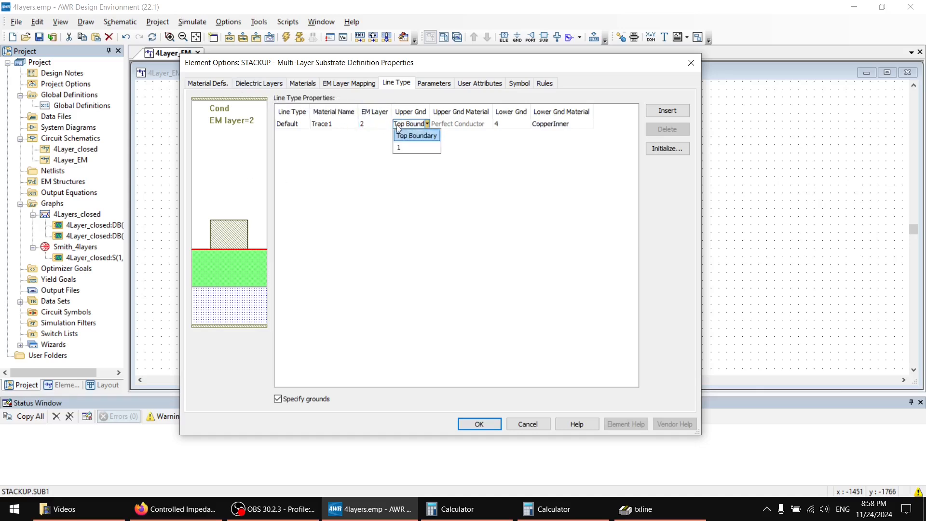
pyautogui.click(400, 148)
pyautogui.click(376, 126)
pyautogui.click(400, 125)
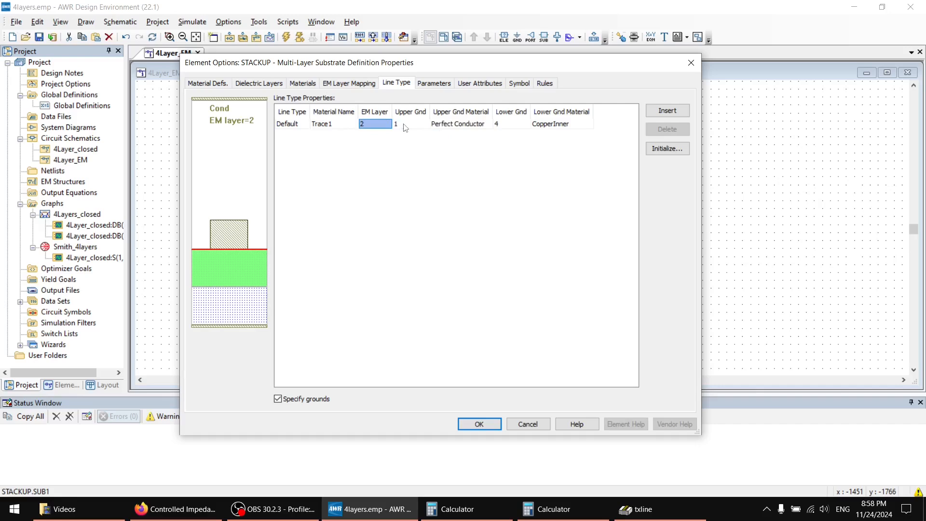
pyautogui.click(404, 125)
pyautogui.click(403, 137)
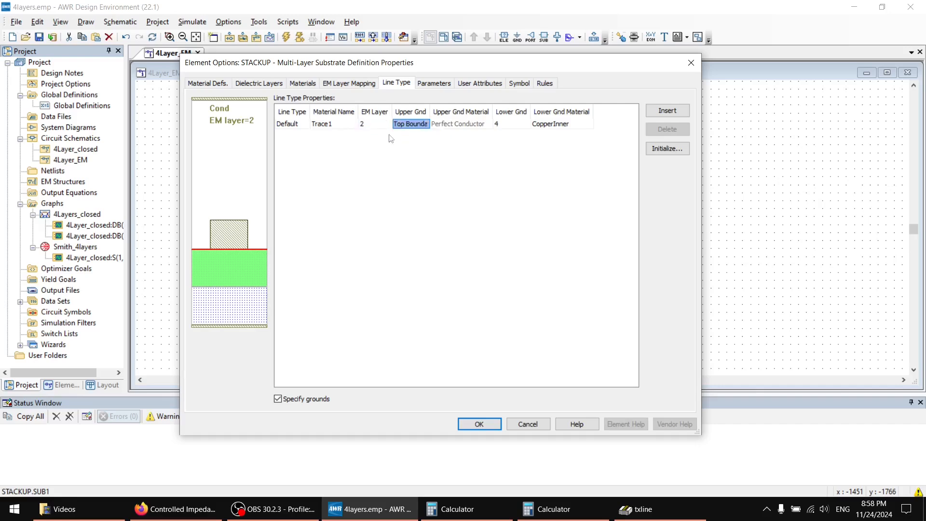
# Check the EM layer mapping against the line type and accept the STACKUP element's properties.
pyautogui.click(362, 85)
pyautogui.click(392, 85)
pyautogui.click(474, 424)
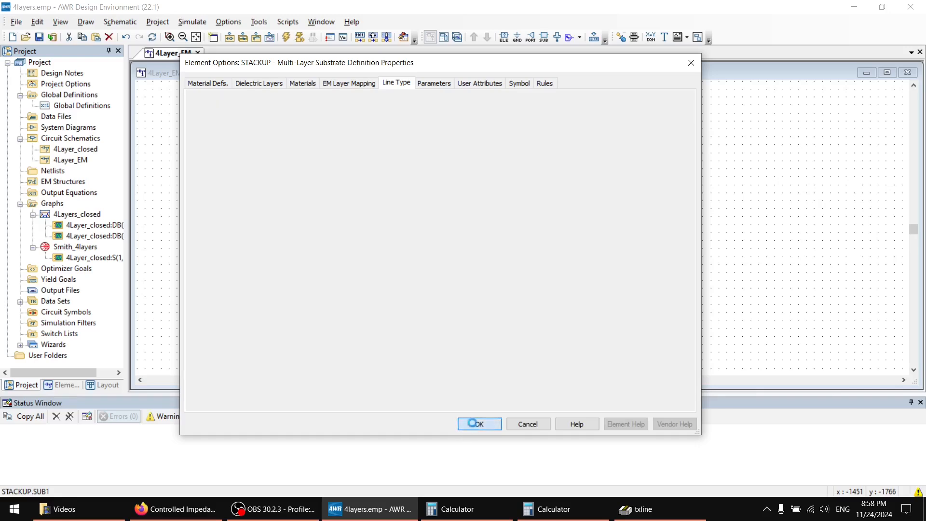
# Create the EM extraction document from the EXTRACT block with the AXIEM - Async simulator.
pyautogui.click(564, 186)
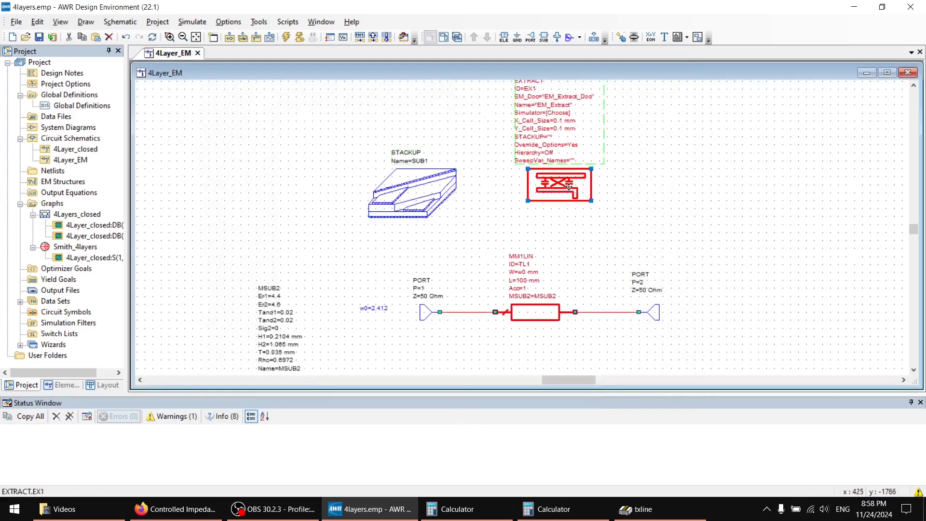
pyautogui.rightClick(570, 187)
pyautogui.click(587, 209)
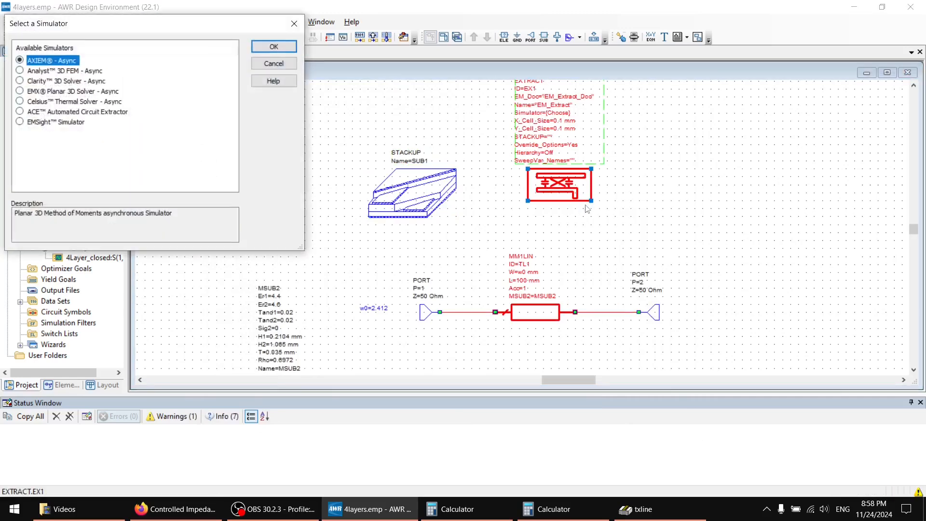
pyautogui.click(274, 47)
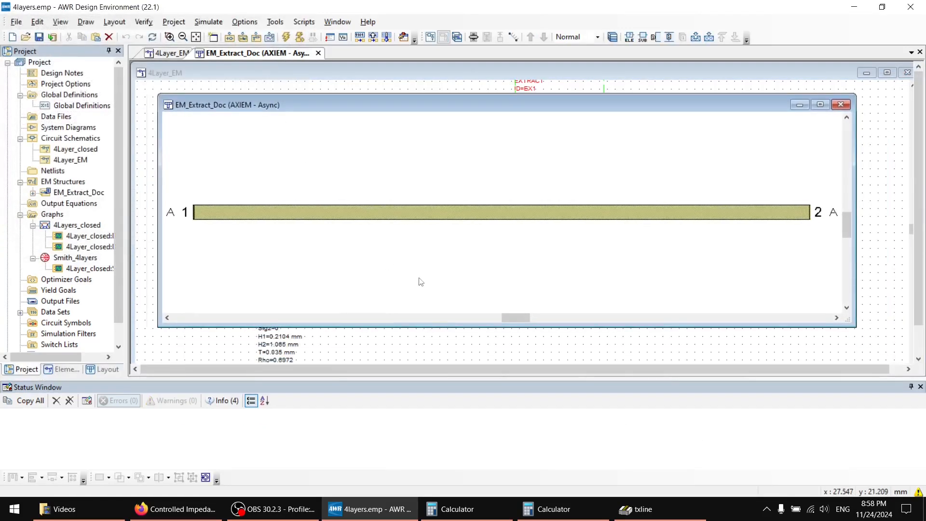
# Mesh the extracted line in EM_Extract_Doc, close the simulation window and inspect the mesh along the trace.
pyautogui.moveTo(647, 170); pyautogui.dragTo(647, 170)
pyautogui.click(710, 38)
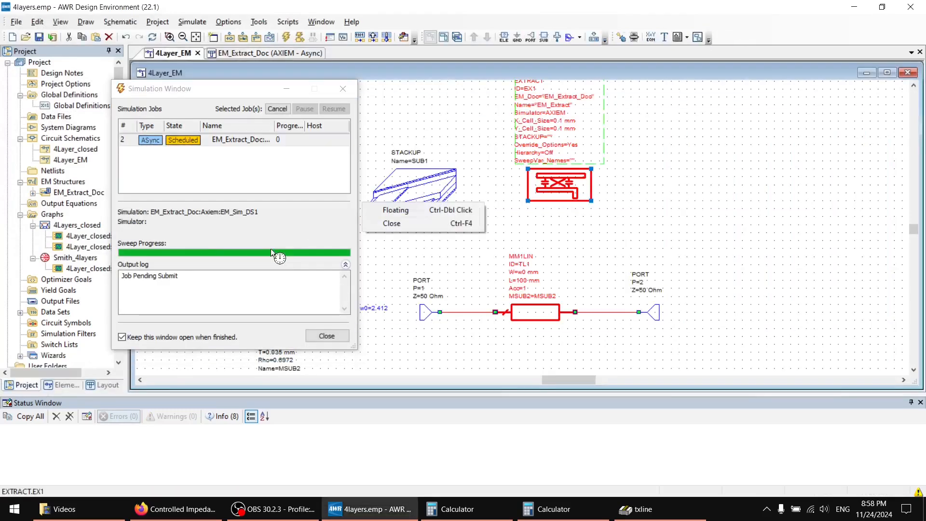
pyautogui.click(282, 55)
pyautogui.moveTo(262, 91); pyautogui.dragTo(202, 151)
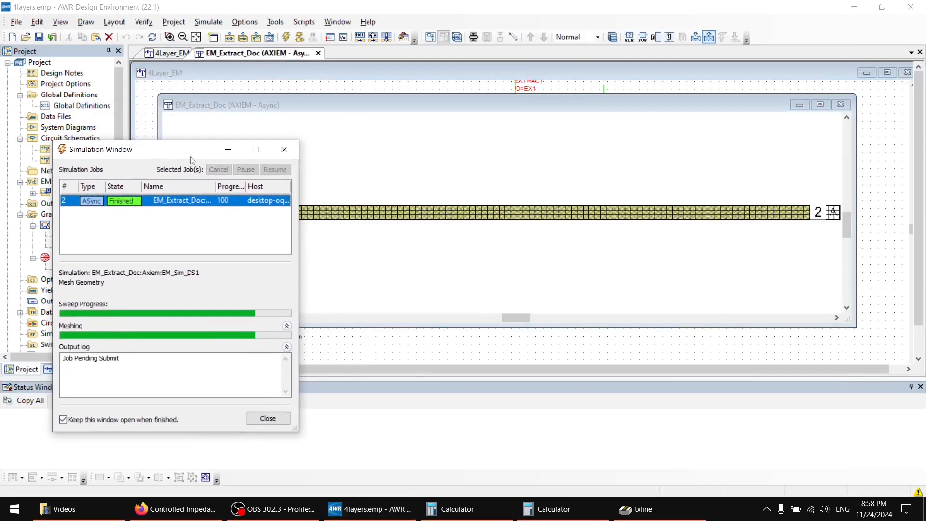
pyautogui.click(284, 150)
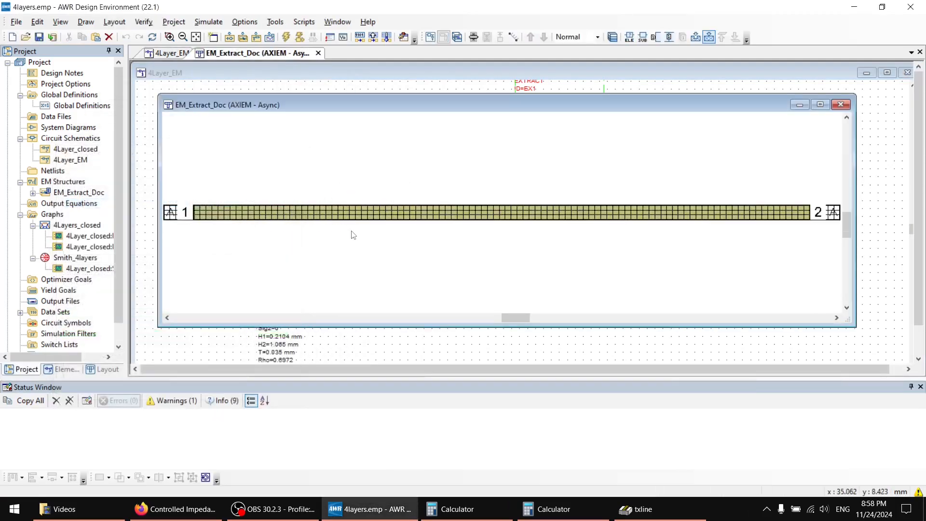
pyautogui.scroll(3, 372, 212)
pyautogui.scroll(-3, 374, 203)
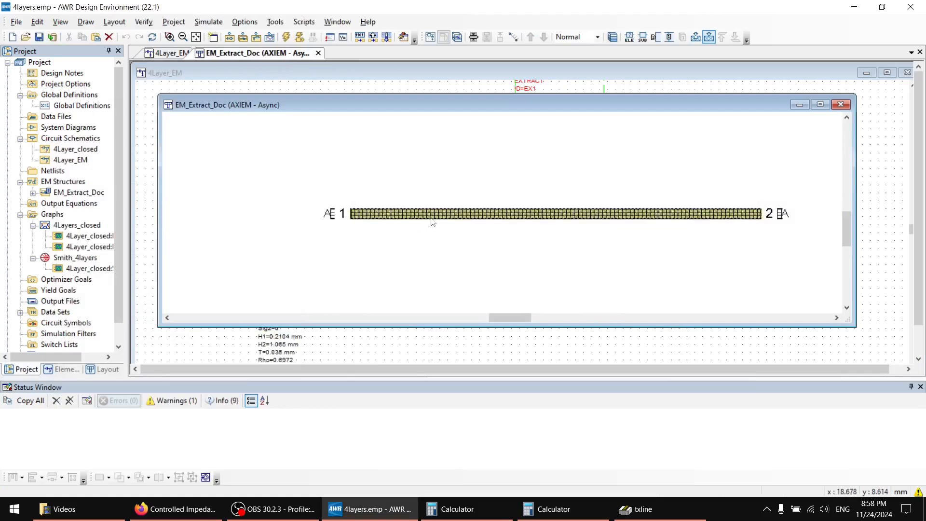
pyautogui.scroll(2, 430, 223)
pyautogui.scroll(-2, 434, 249)
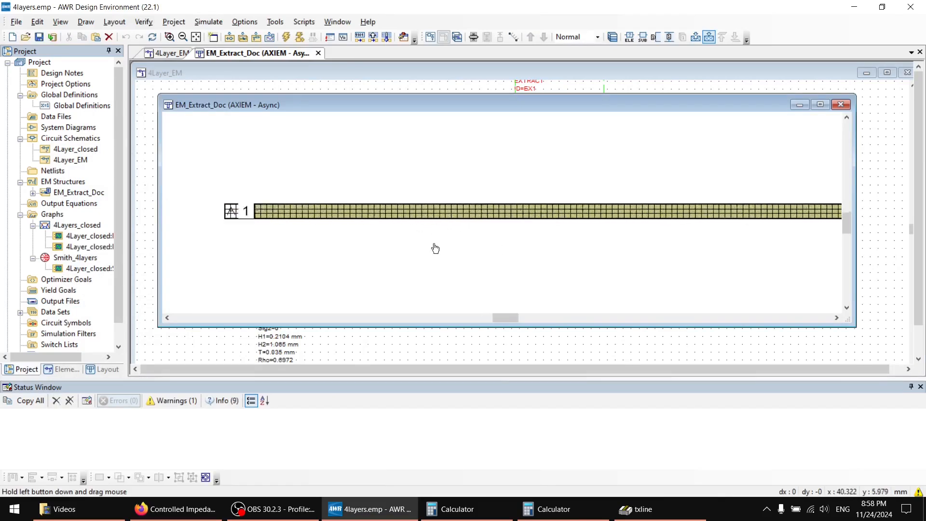
# Create a new rectangular graph named 4layers in the project.
pyautogui.click(263, 89)
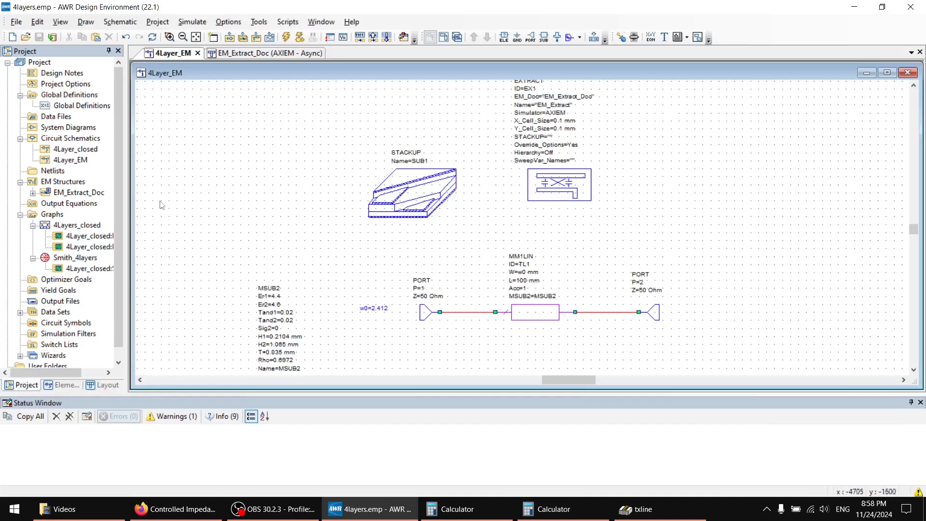
pyautogui.scroll(-1, 86, 216)
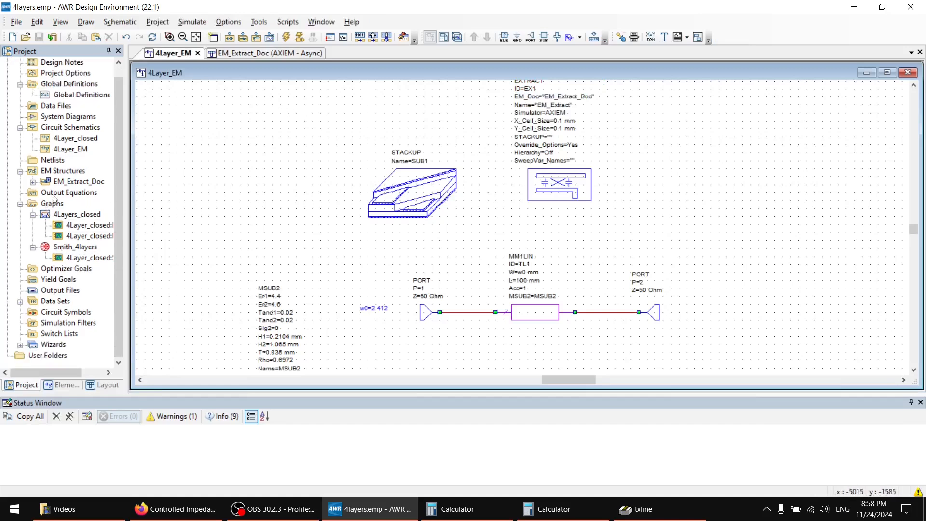
pyautogui.click(75, 214)
pyautogui.click(52, 204)
pyautogui.rightClick(51, 203)
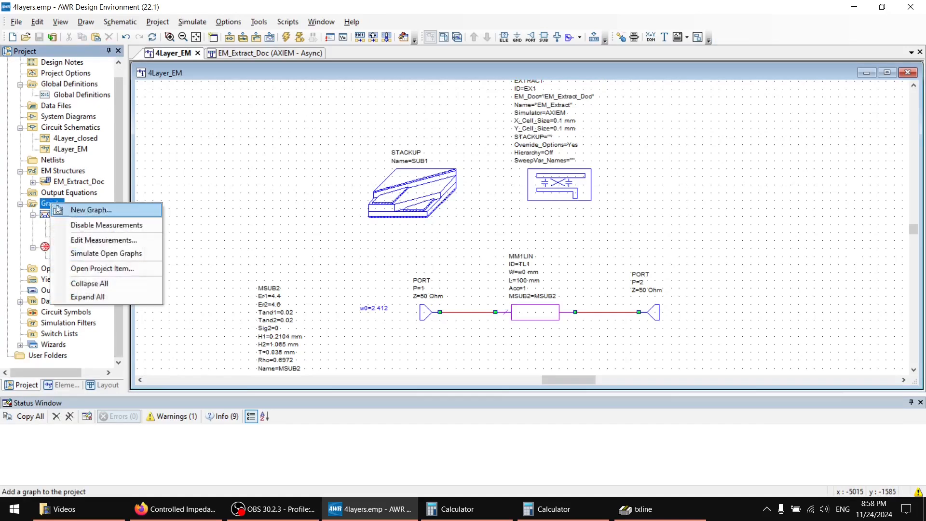
pyautogui.click(89, 211)
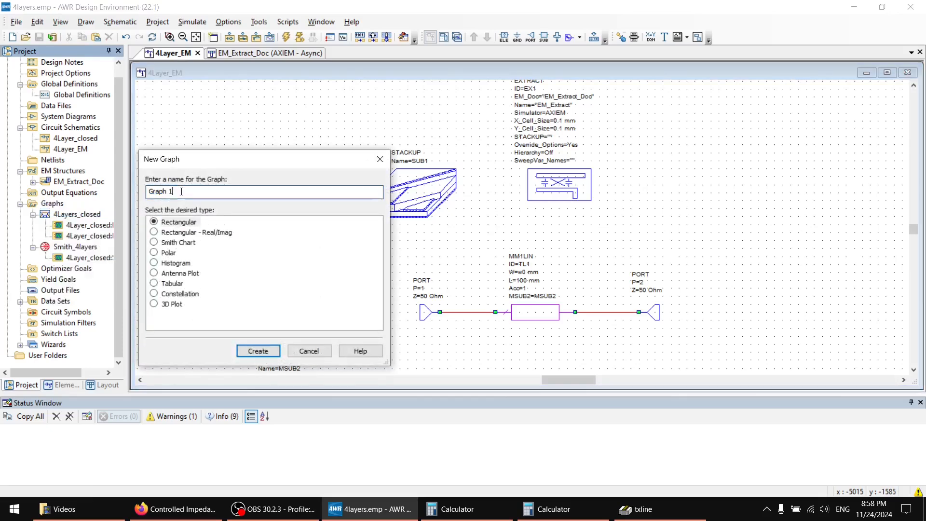
pyautogui.write('4layers')
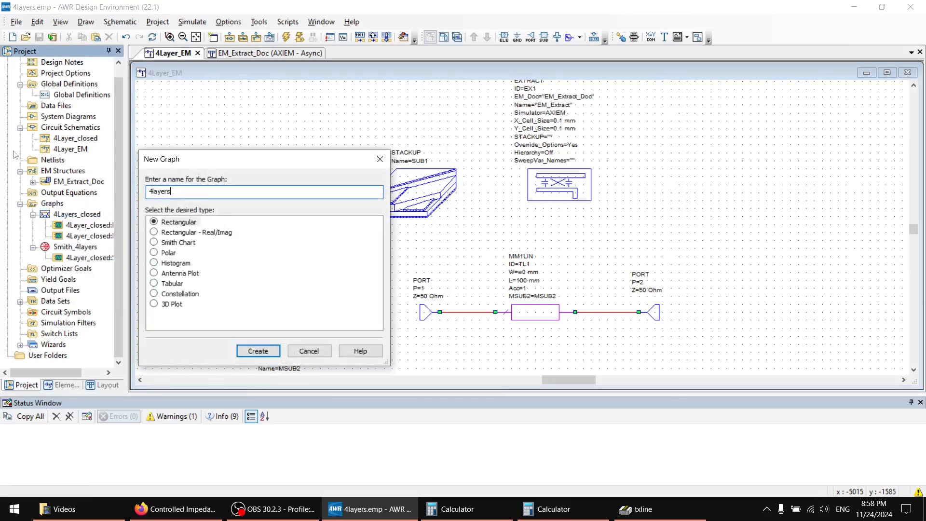
pyautogui.click(258, 350)
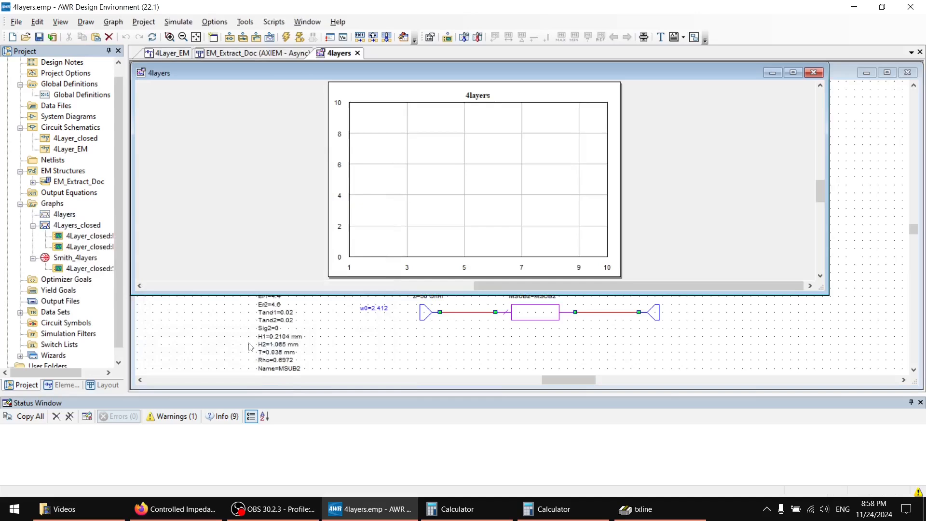
# Add EM_Extract_Doc's S21 and S11 magnitudes in dB to the 4layers graph and move the legend beside the plot.
pyautogui.rightClick(66, 218)
pyautogui.click(91, 236)
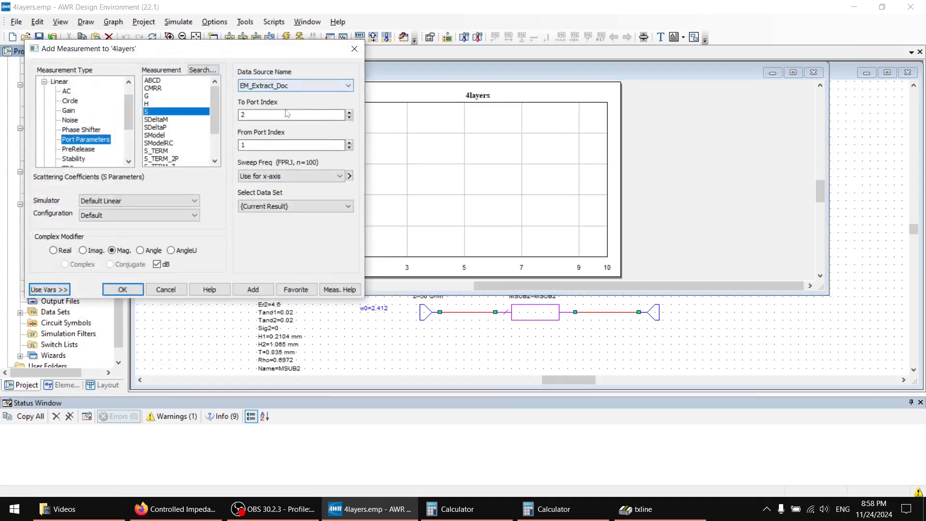
pyautogui.click(290, 91)
pyautogui.click(291, 91)
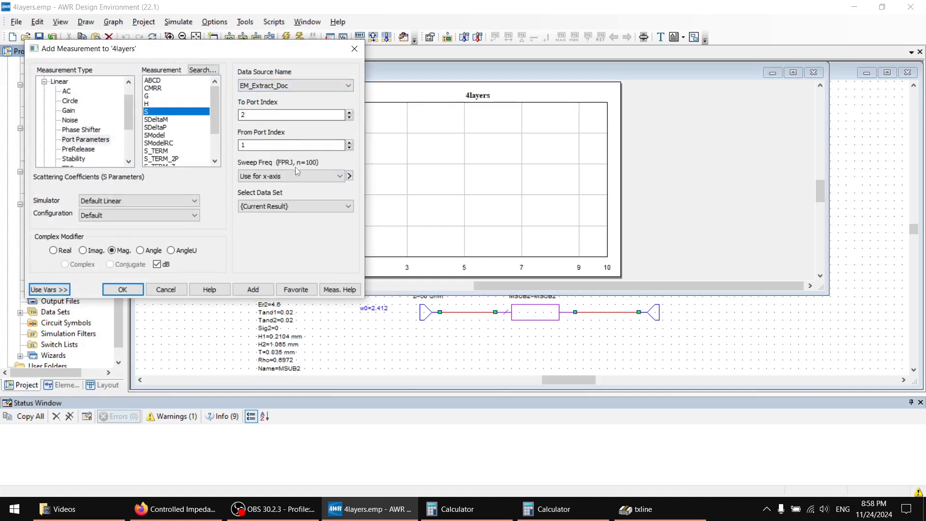
pyautogui.click(248, 288)
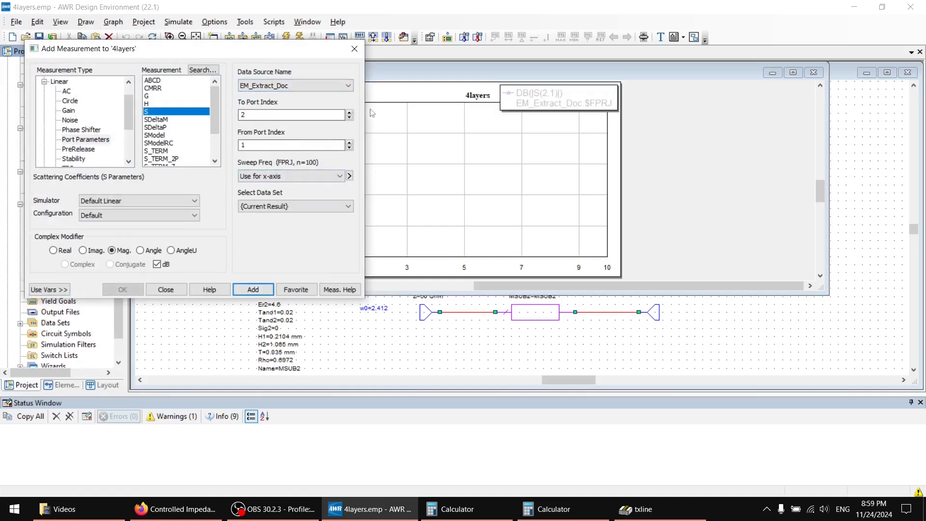
pyautogui.click(350, 119)
pyautogui.click(254, 289)
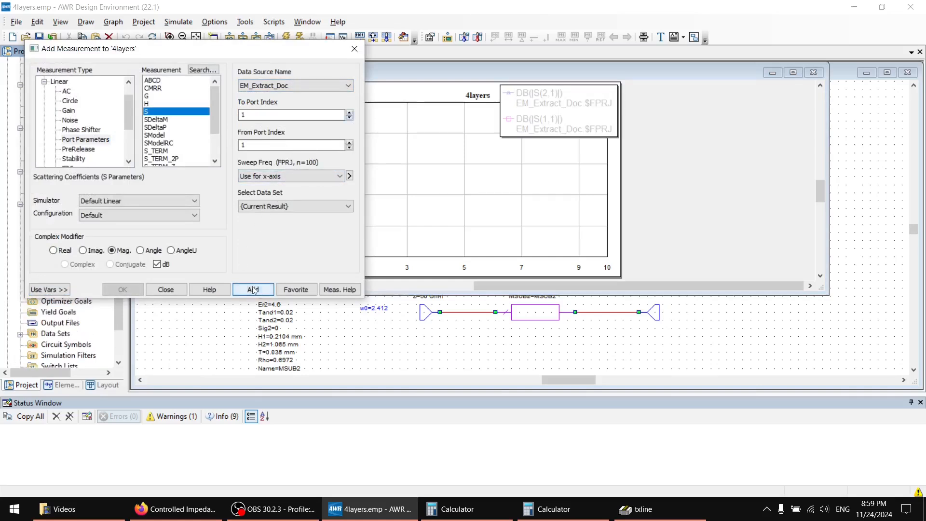
pyautogui.click(166, 289)
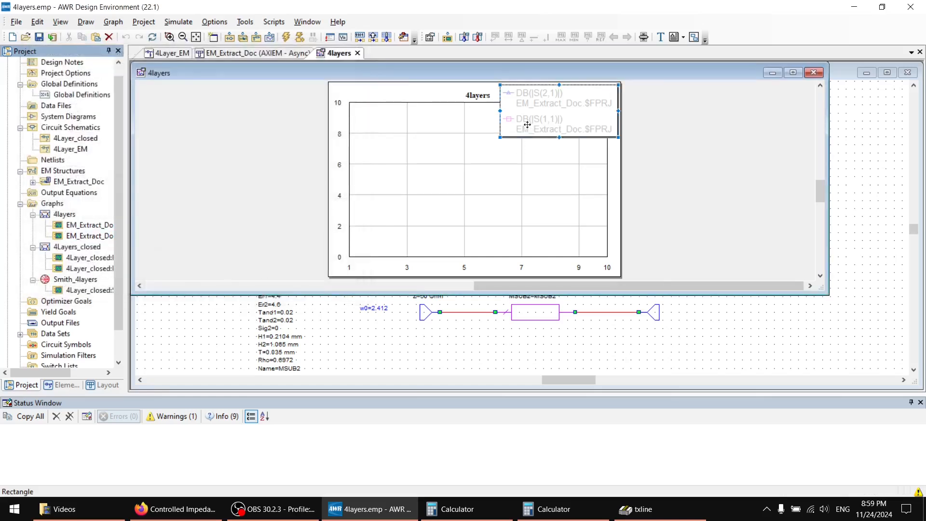
pyautogui.click(610, 127)
pyautogui.moveTo(610, 127); pyautogui.dragTo(639, 128)
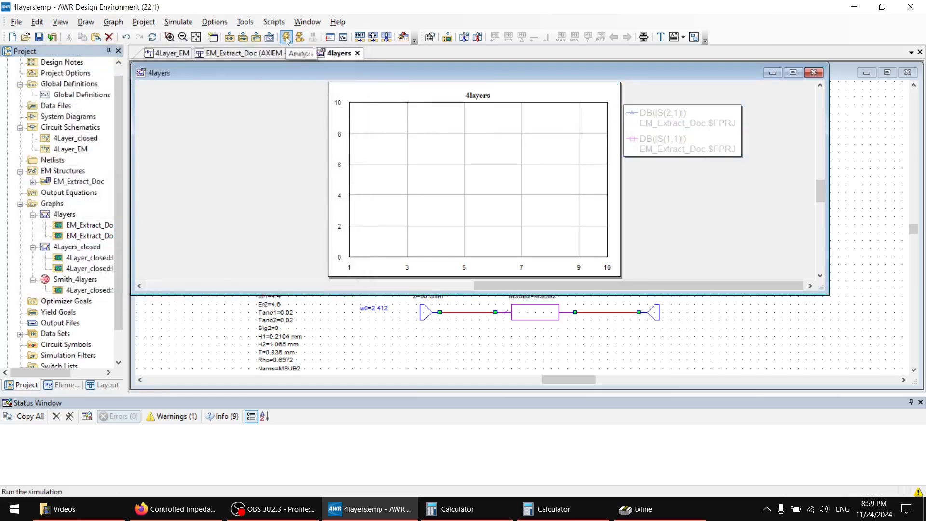
# Assign the S11 measurement to the Right 1 axis in the 4layers graph's plot options.
pyautogui.rightClick(66, 227)
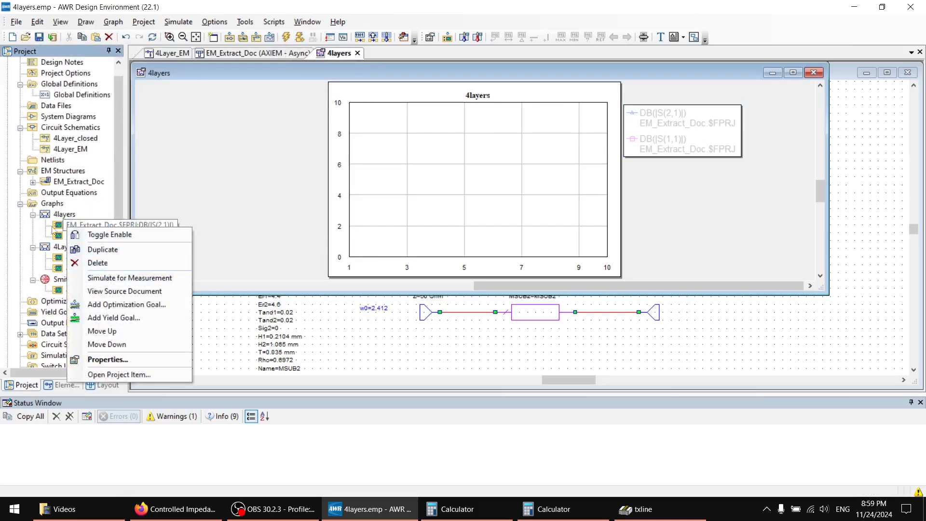
pyautogui.click(64, 214)
pyautogui.rightClick(64, 214)
pyautogui.click(82, 223)
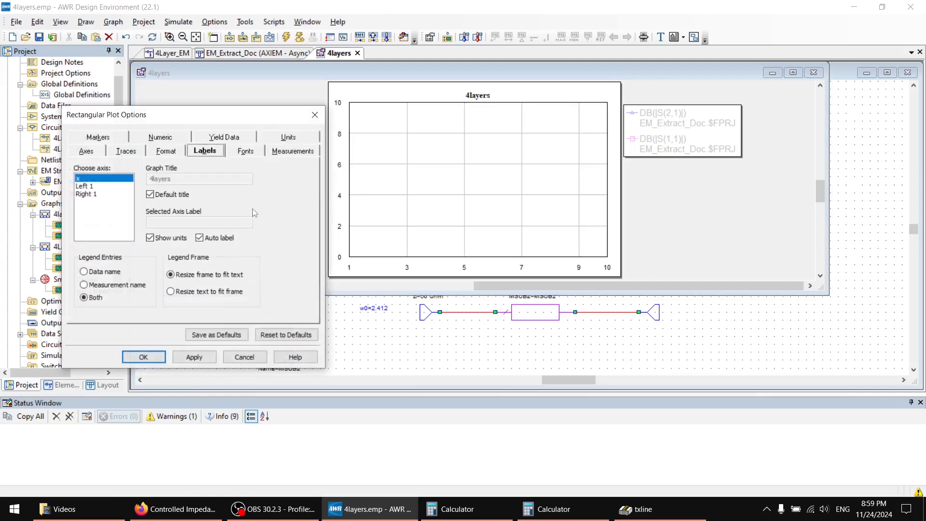
pyautogui.click(294, 152)
pyautogui.click(186, 186)
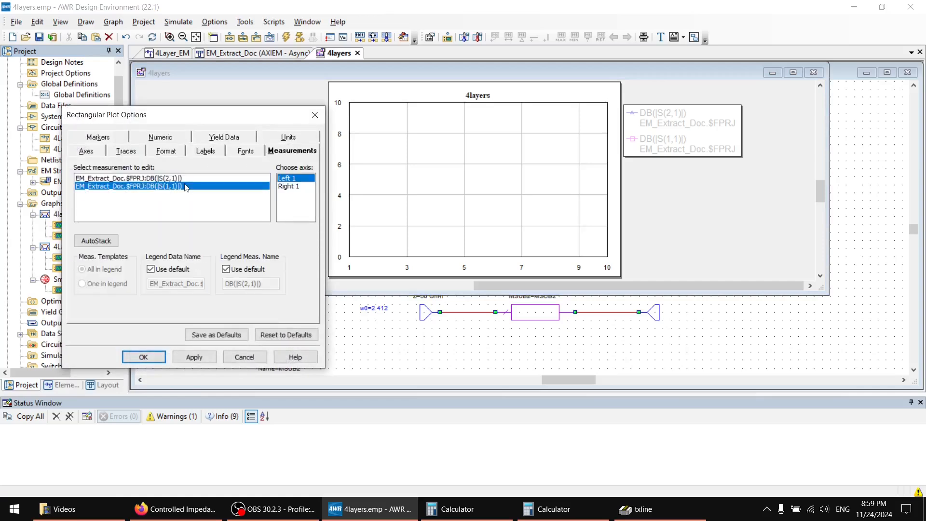
pyautogui.click(294, 187)
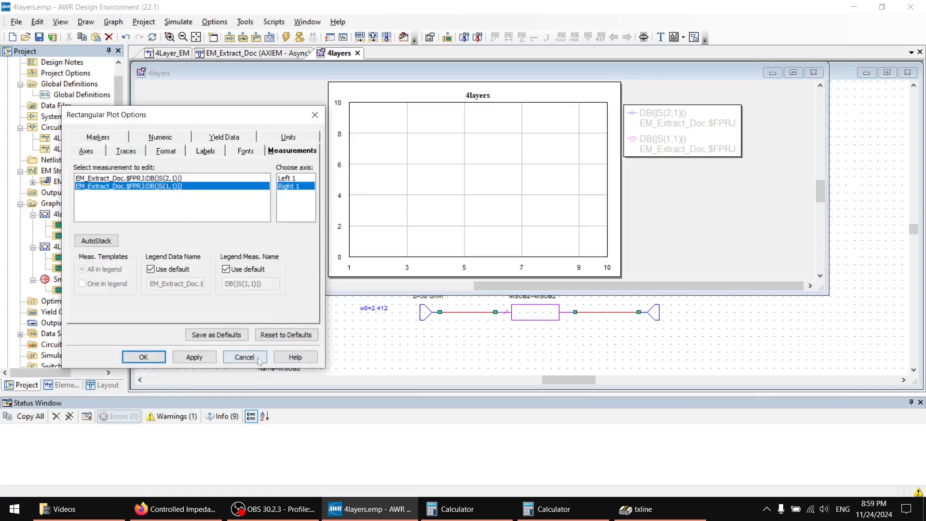
pyautogui.click(209, 359)
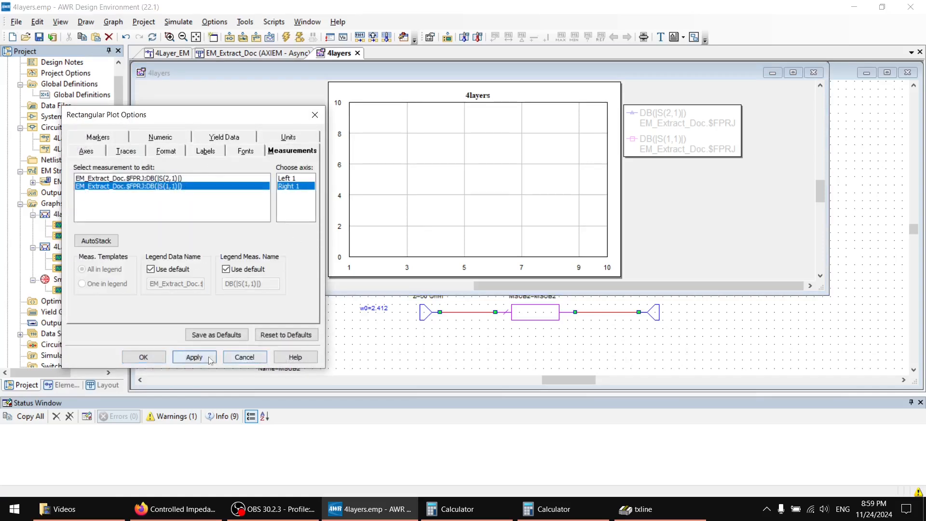
# Label the 4layers graph's Left 1 axis "S21 [dB]" and apply the change.
pyautogui.click(205, 152)
pyautogui.click(85, 186)
pyautogui.click(163, 223)
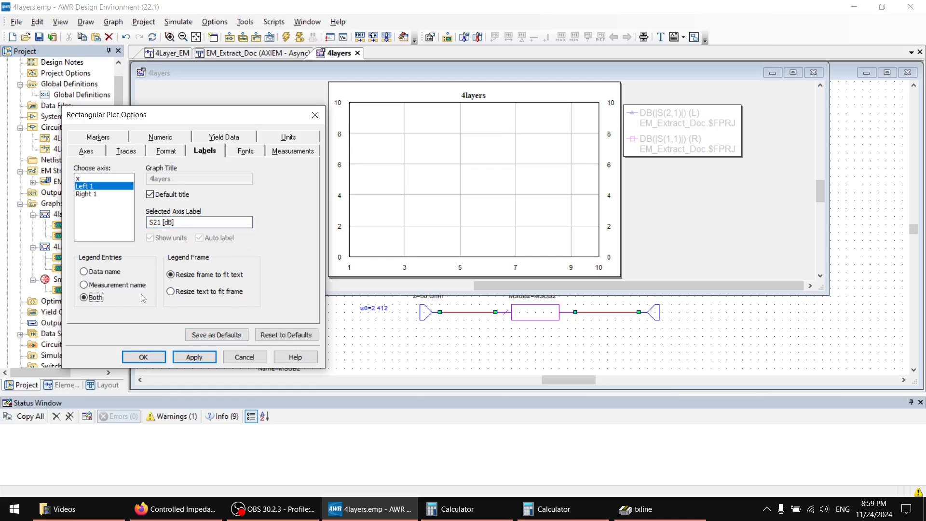
pyautogui.click(194, 357)
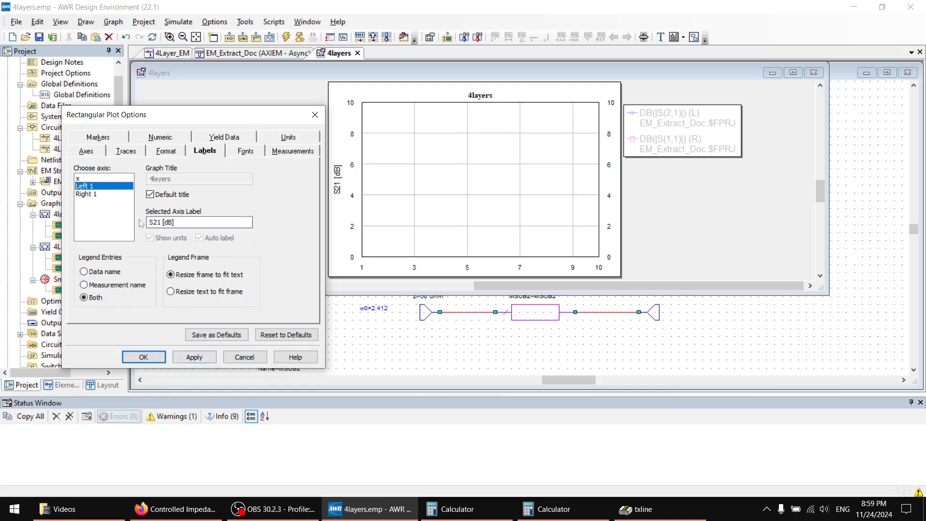
# Label the 4layers graph's Right 1 axis "S11 [dB]" and accept the plot options.
pyautogui.click(88, 196)
pyautogui.click(203, 222)
pyautogui.write('S11')
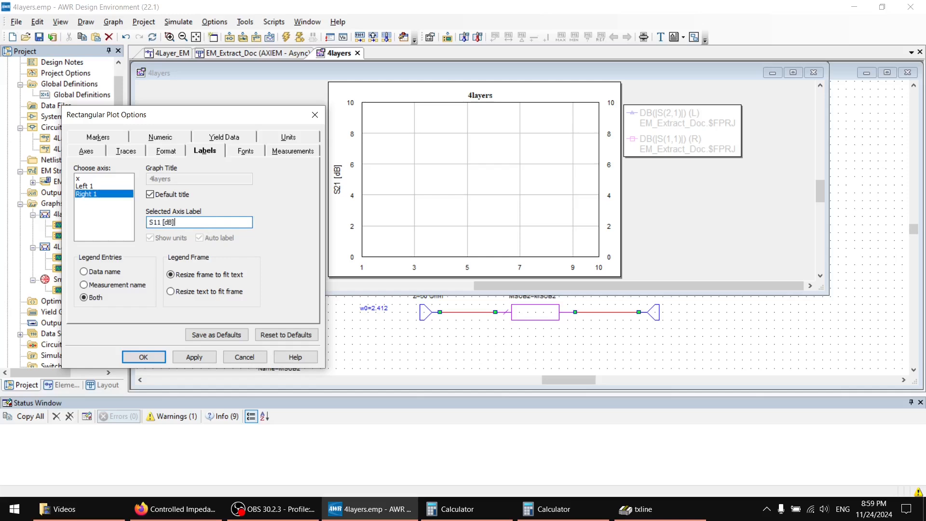
pyautogui.write(' [dB]')
pyautogui.click(193, 357)
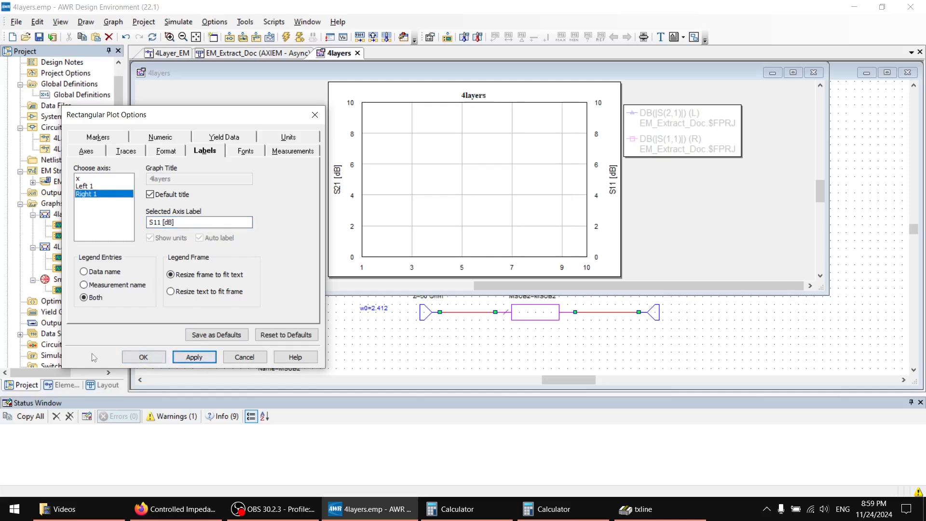
pyautogui.click(141, 358)
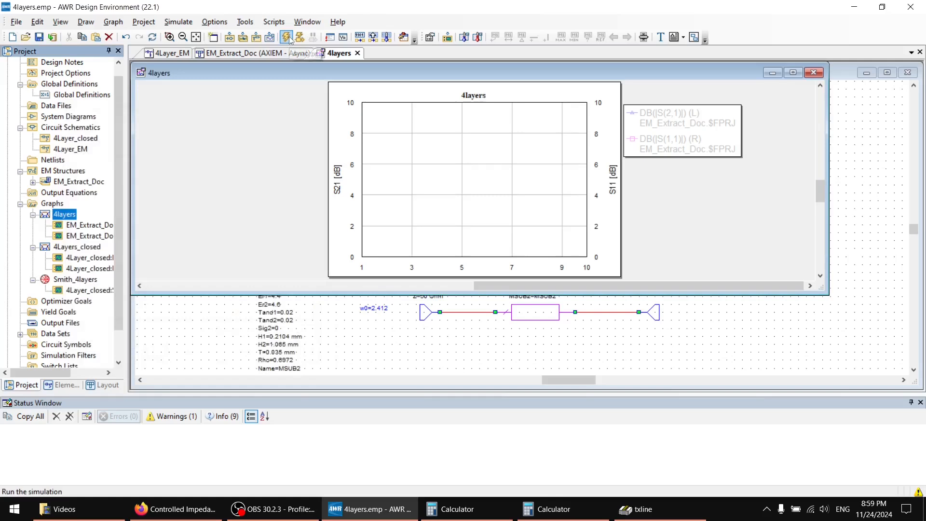
# Run the AXIEM simulation of EM_Extract_Doc to completion and dismiss the simulation window.
pyautogui.click(287, 38)
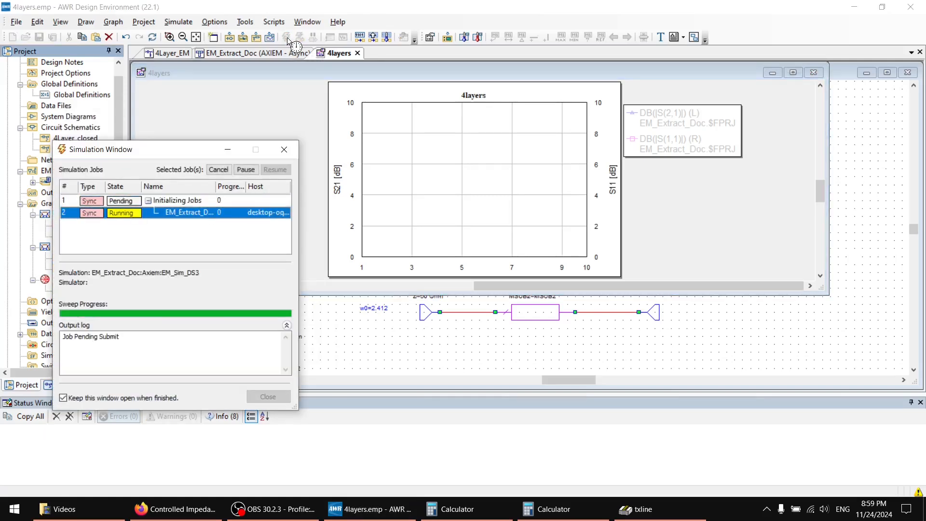
pyautogui.moveTo(169, 150); pyautogui.dragTo(169, 94)
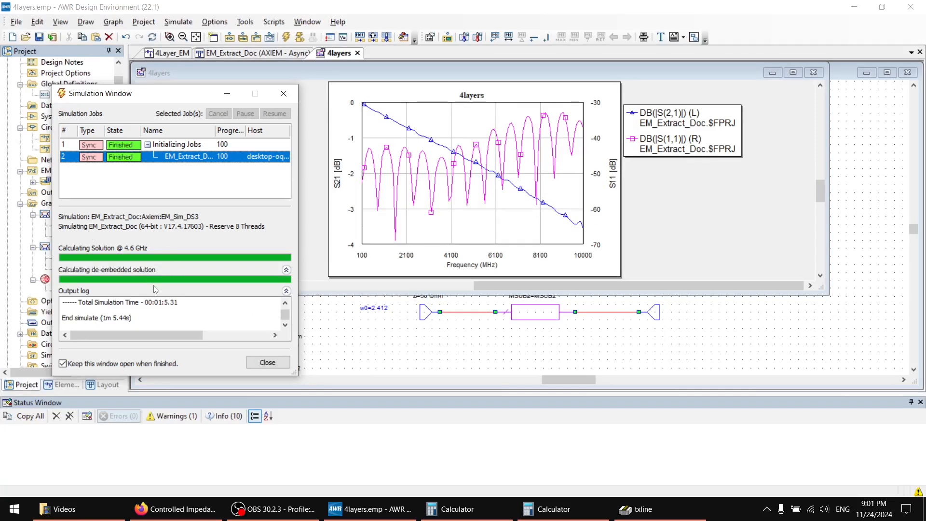
pyautogui.click(262, 365)
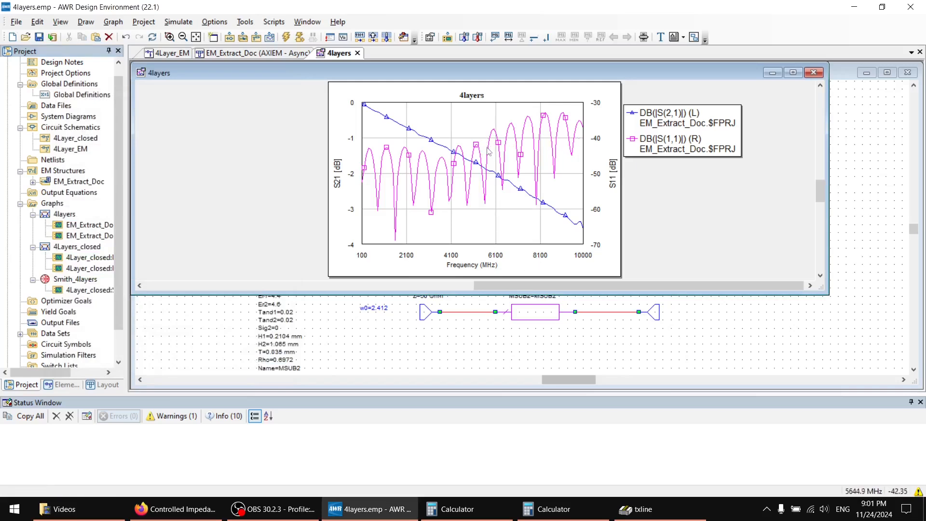
# Read the S11 trace at several peaks across the 4layers graph, and check the w0 equation in the 4Layer_EM schematic.
pyautogui.moveTo(544, 147)
pyautogui.moveTo(546, 116); pyautogui.dragTo(544, 113)
pyautogui.moveTo(404, 149); pyautogui.dragTo(404, 149)
pyautogui.moveTo(489, 145); pyautogui.dragTo(493, 145)
pyautogui.moveTo(483, 157); pyautogui.dragTo(477, 148)
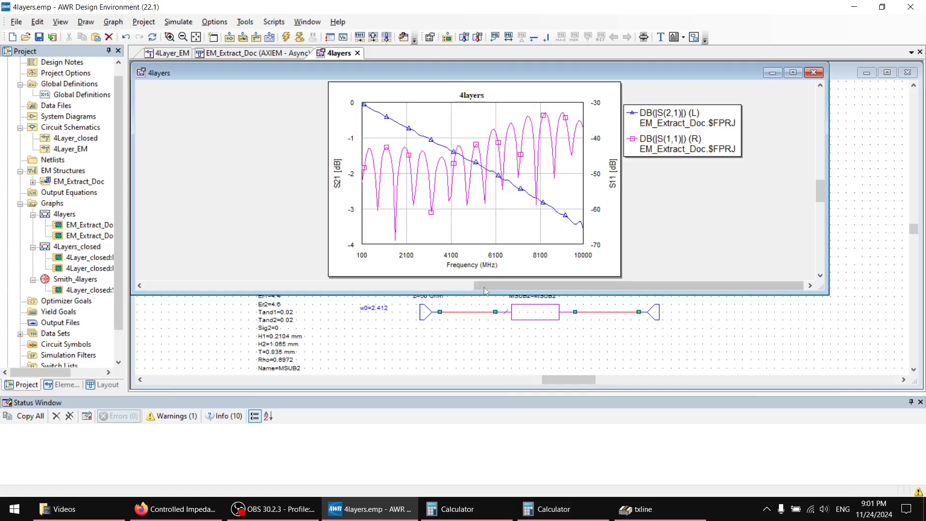
pyautogui.click(381, 314)
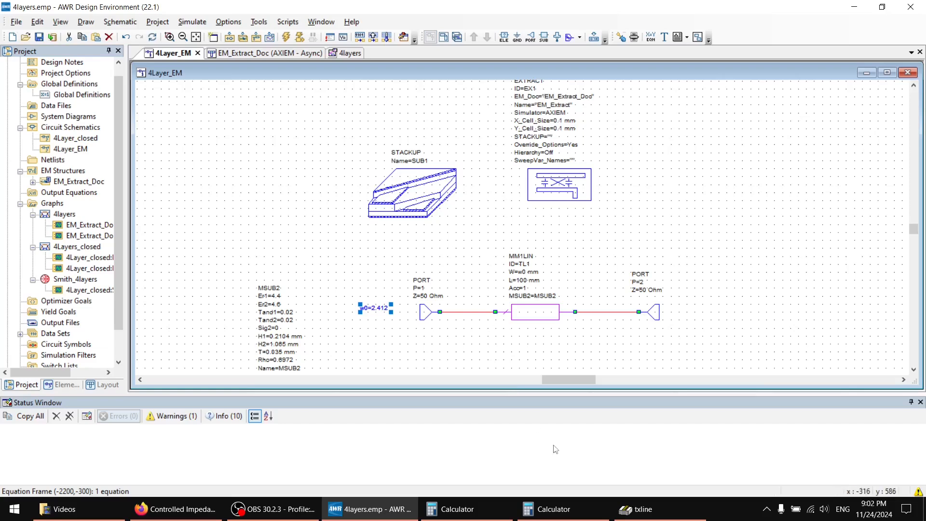
# Bring the 4layers graph window to the front, reposition it over the schematic and enlarge it.
pyautogui.click(345, 54)
pyautogui.moveTo(192, 75); pyautogui.dragTo(259, 151)
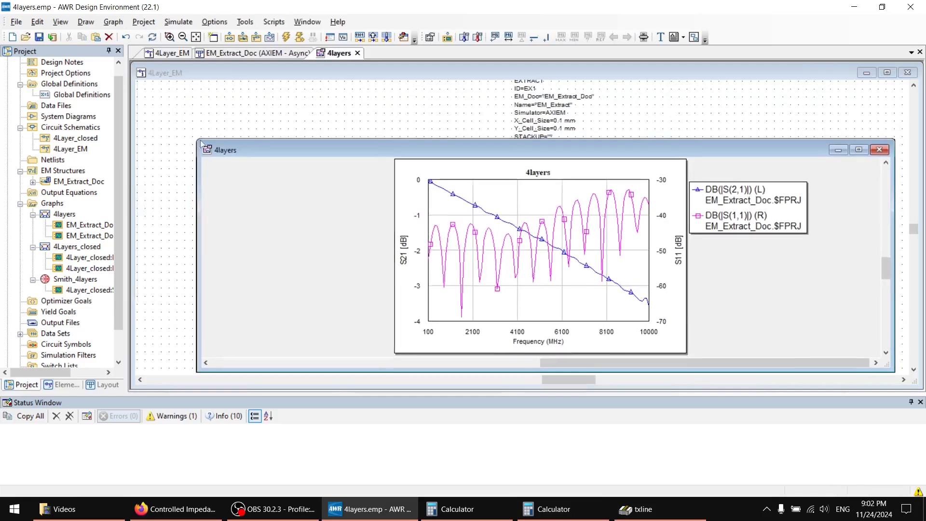
pyautogui.moveTo(197, 141); pyautogui.dragTo(321, 86)
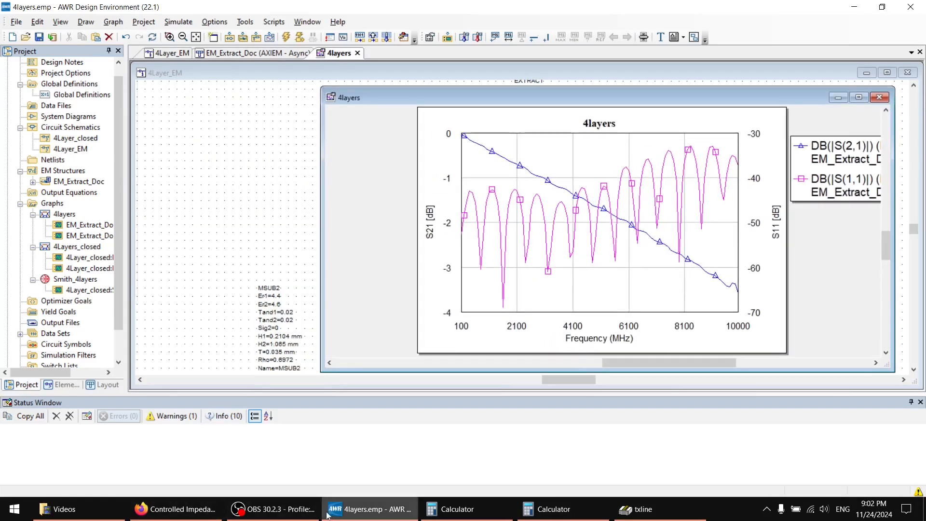
# Switch to Firefox and review the copper, prepreg, inner-layer and core rows of JLCPCB's 1.6 mm No requirement Stackup.
pyautogui.click(177, 509)
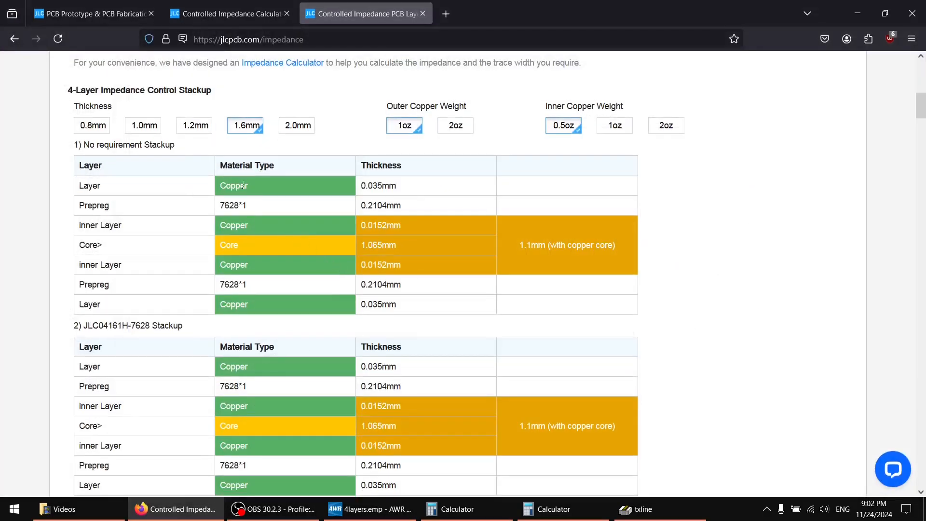
pyautogui.moveTo(267, 194); pyautogui.dragTo(247, 204)
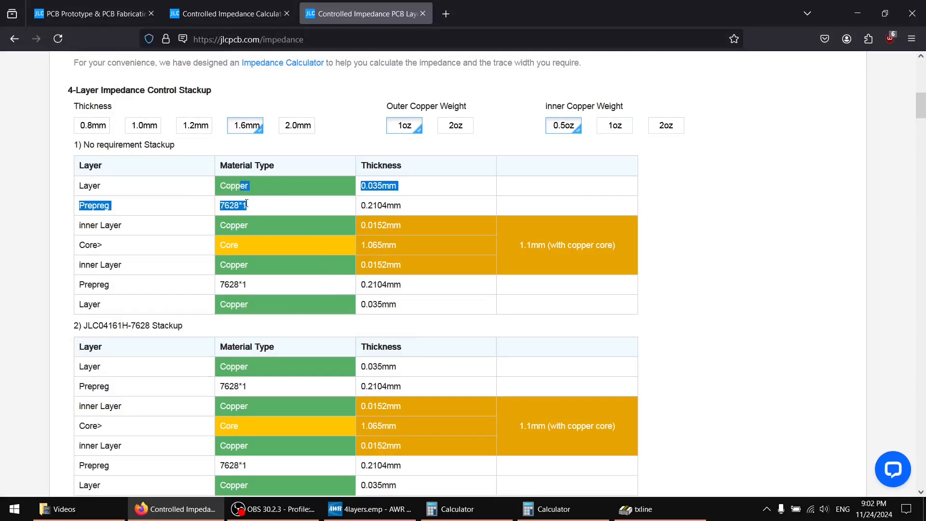
pyautogui.moveTo(253, 248); pyautogui.dragTo(223, 206)
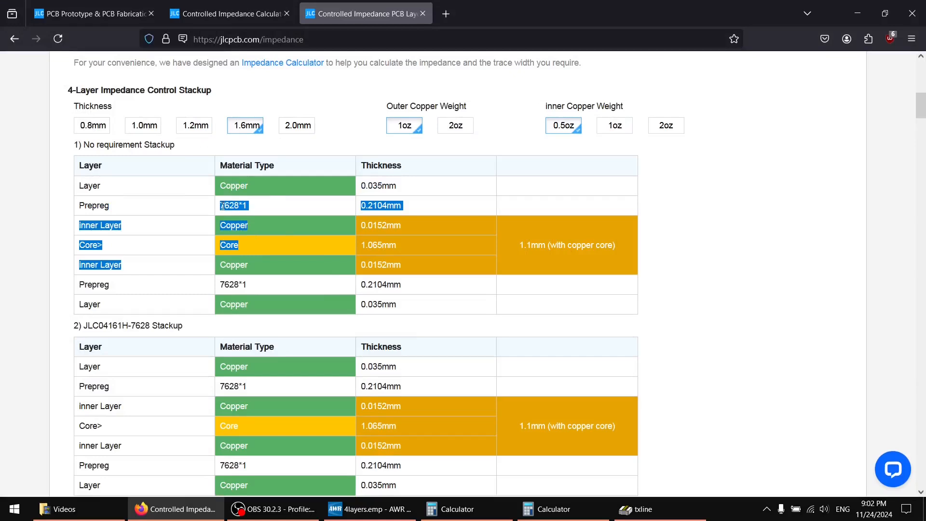
pyautogui.click(80, 227)
pyautogui.moveTo(81, 224); pyautogui.dragTo(395, 225)
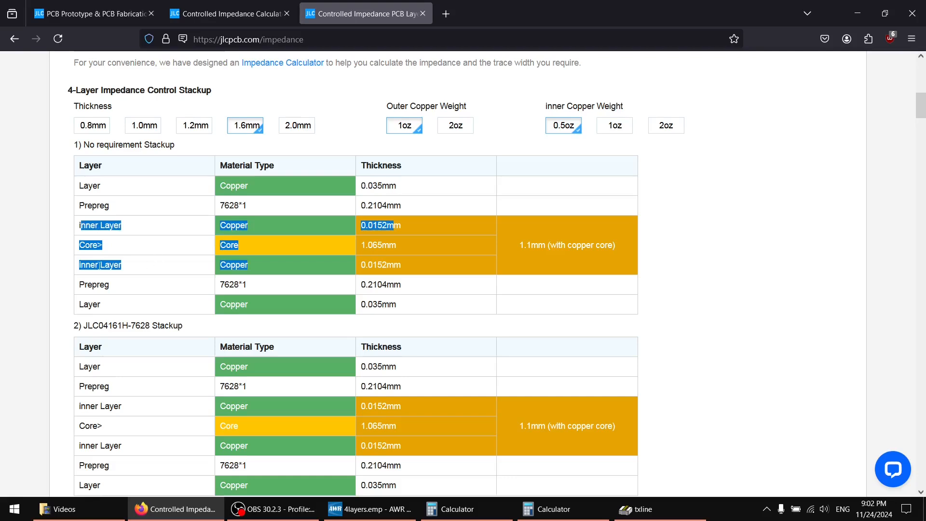
pyautogui.click(79, 265)
pyautogui.moveTo(89, 266); pyautogui.dragTo(287, 267)
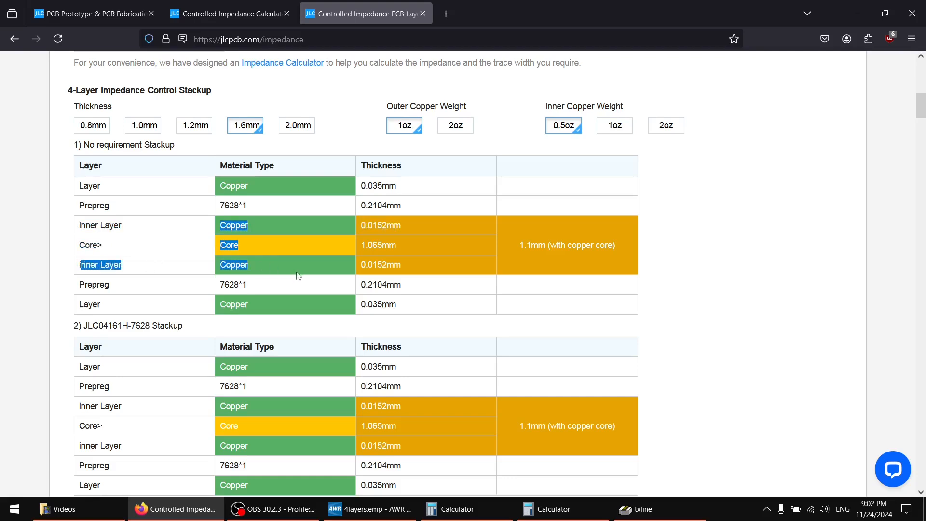
pyautogui.click(401, 264)
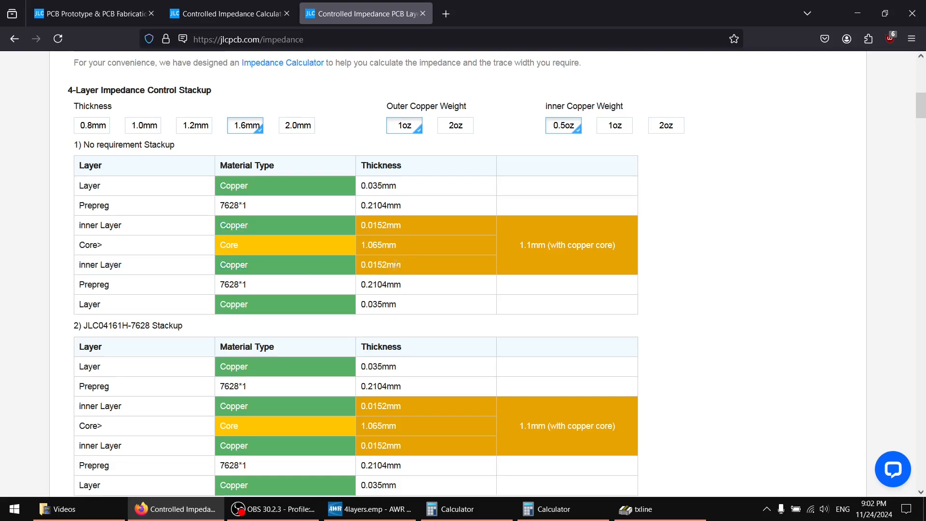
pyautogui.moveTo(396, 264); pyautogui.dragTo(217, 191)
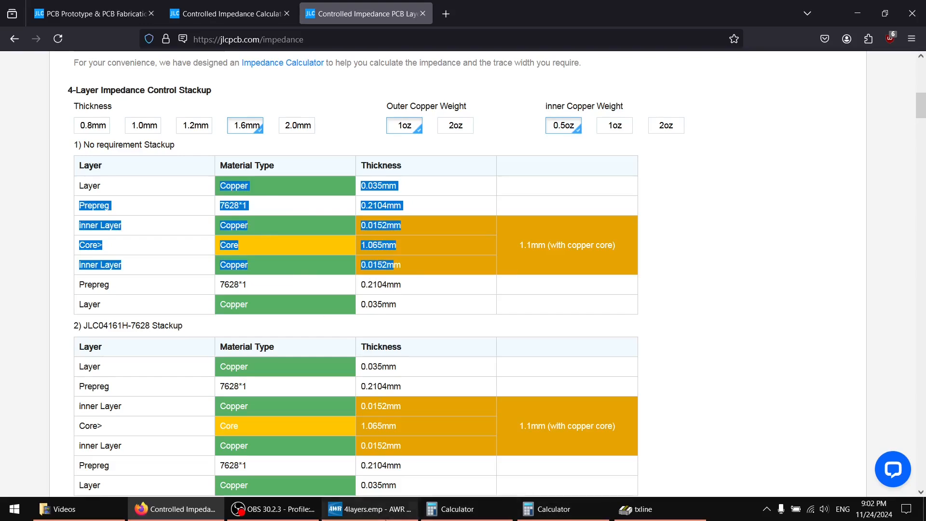
# Switch back to AWR, bring the 4Layer_EM schematic to the front and select the w0 equation.
pyautogui.click(387, 518)
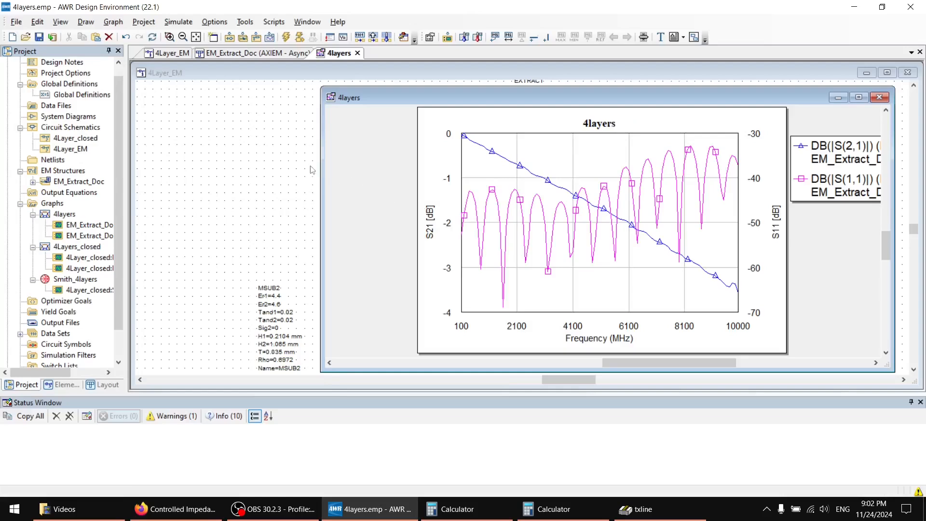
pyautogui.moveTo(354, 100)
pyautogui.mouseDown()
pyautogui.moveTo(173, 100)
pyautogui.moveTo(215, 100)
pyautogui.moveTo(370, 152)
pyautogui.moveTo(400, 255)
pyautogui.moveTo(391, 331)
pyautogui.moveTo(398, 333)
pyautogui.moveTo(332, 330)
pyautogui.moveTo(324, 342)
pyautogui.moveTo(322, 291)
pyautogui.moveTo(273, 92)
pyautogui.moveTo(349, 84)
pyautogui.mouseUp()
pyautogui.click(273, 110)
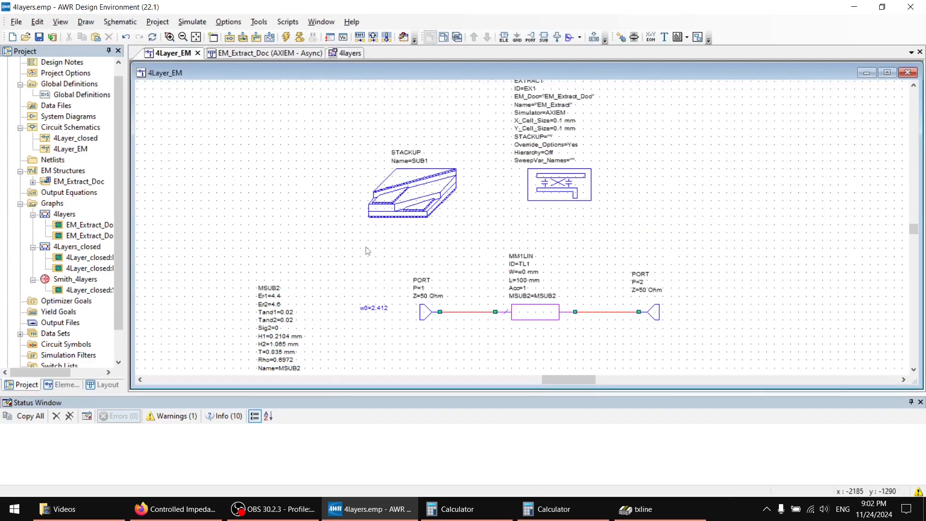
pyautogui.click(378, 310)
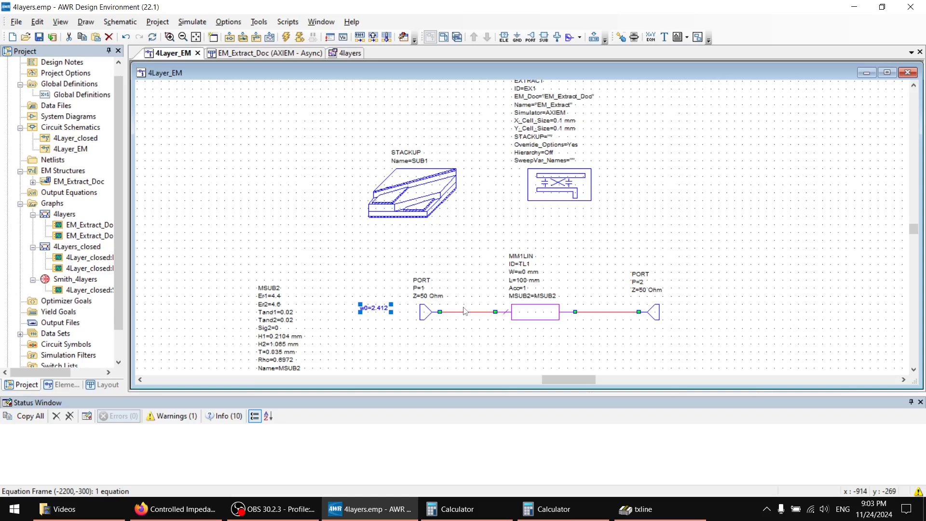
# Switch to Firefox and check the 4-layer stackup together with the prepreg and core dielectric constants on JLCPCB's impedance page.
pyautogui.click(182, 508)
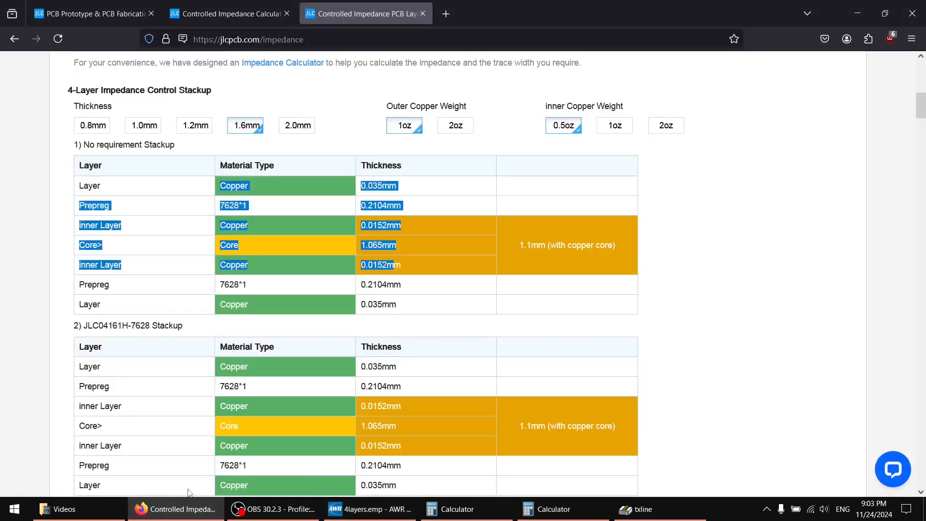
pyautogui.click(261, 249)
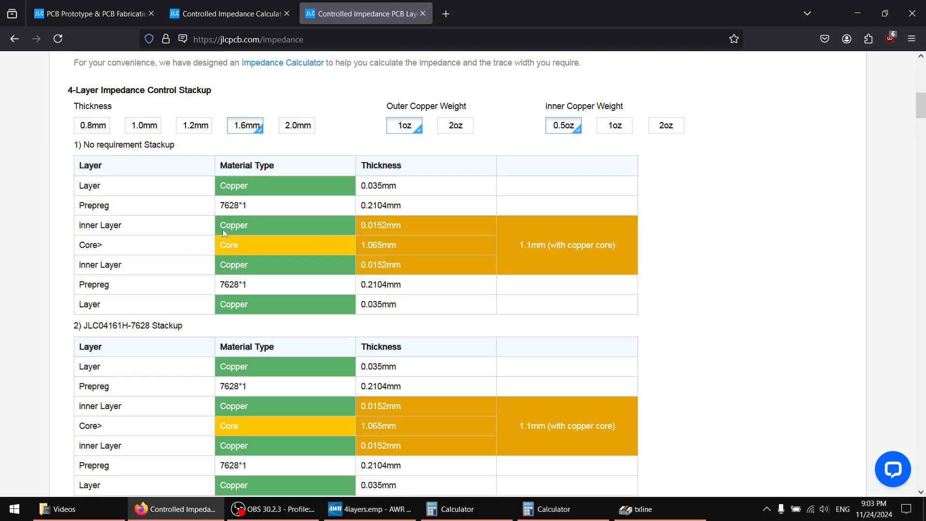
pyautogui.scroll(15, 207, 246)
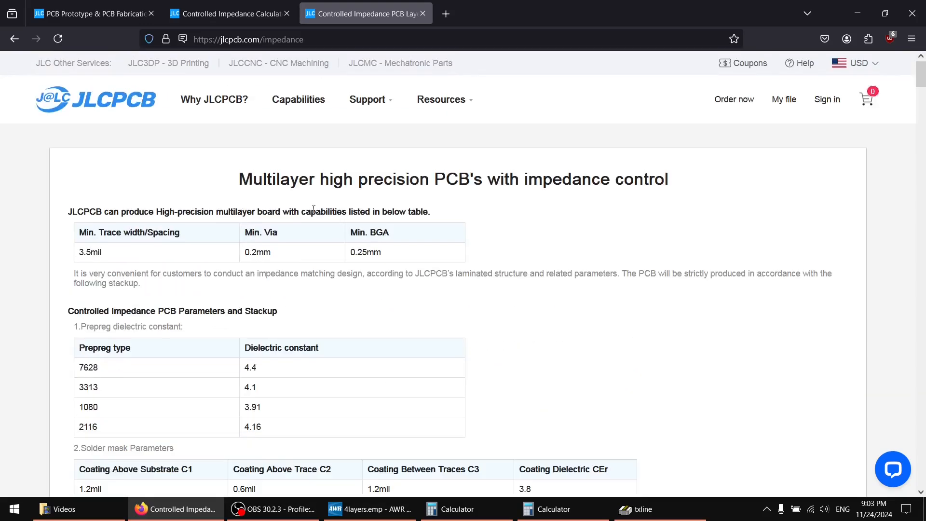
pyautogui.scroll(-7, 304, 310)
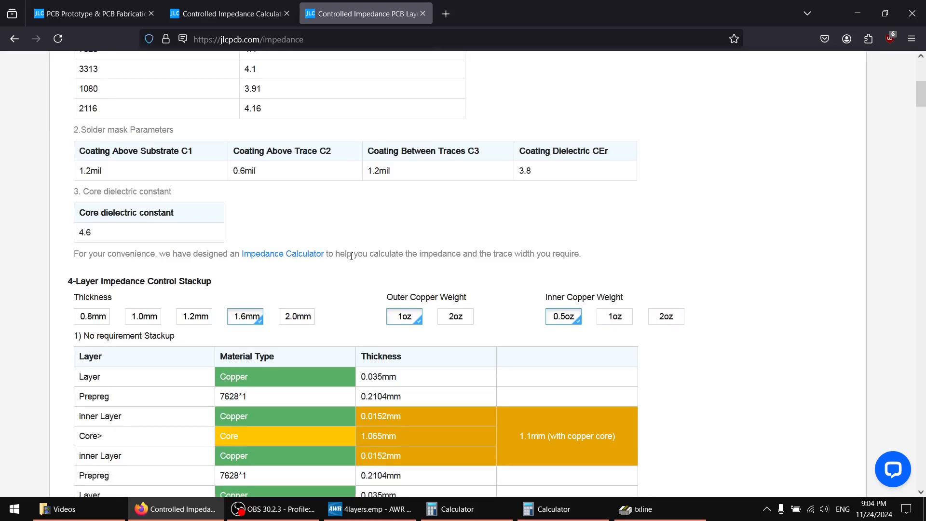
# Switch back to AWR and select the MM1LIN line TL1 in the 4Layer_EM schematic.
pyautogui.click(390, 516)
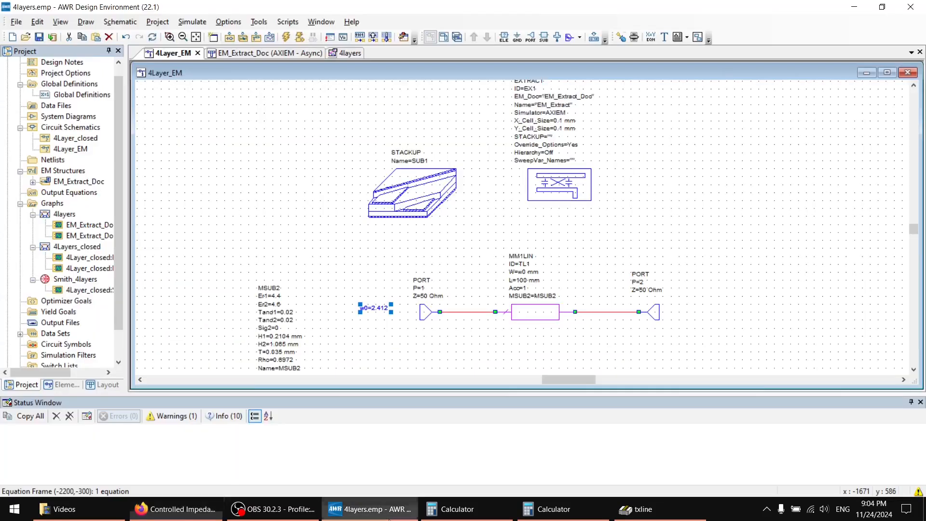
pyautogui.scroll(1, 562, 258)
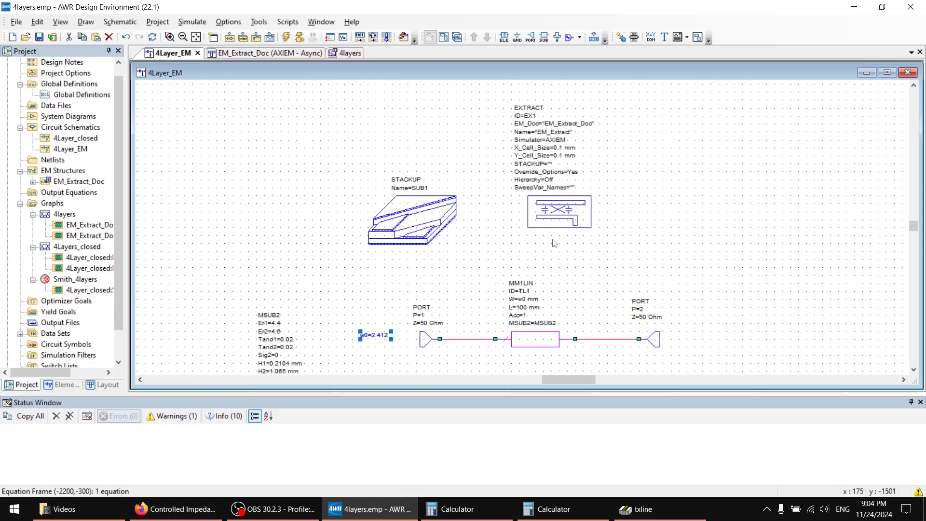
pyautogui.click(534, 341)
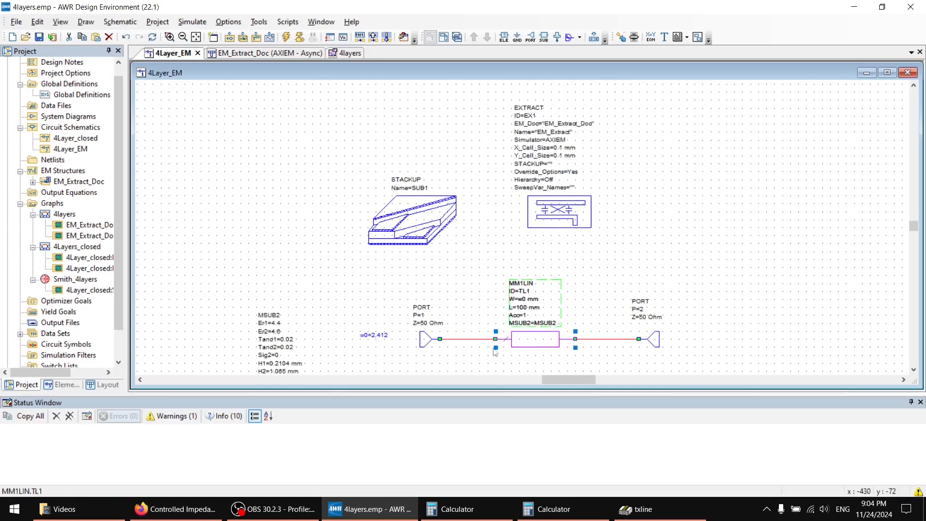